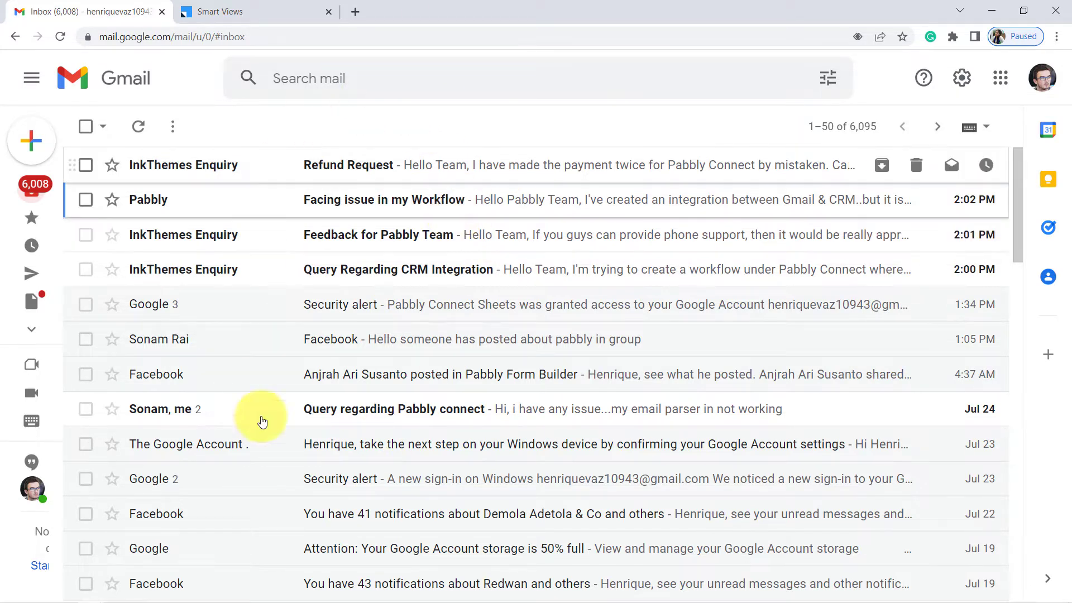
- Review the "Refund Request" and "Facing issue in my Workflow" emails in Gmail, including the second email's sender details
left_click(249, 16)
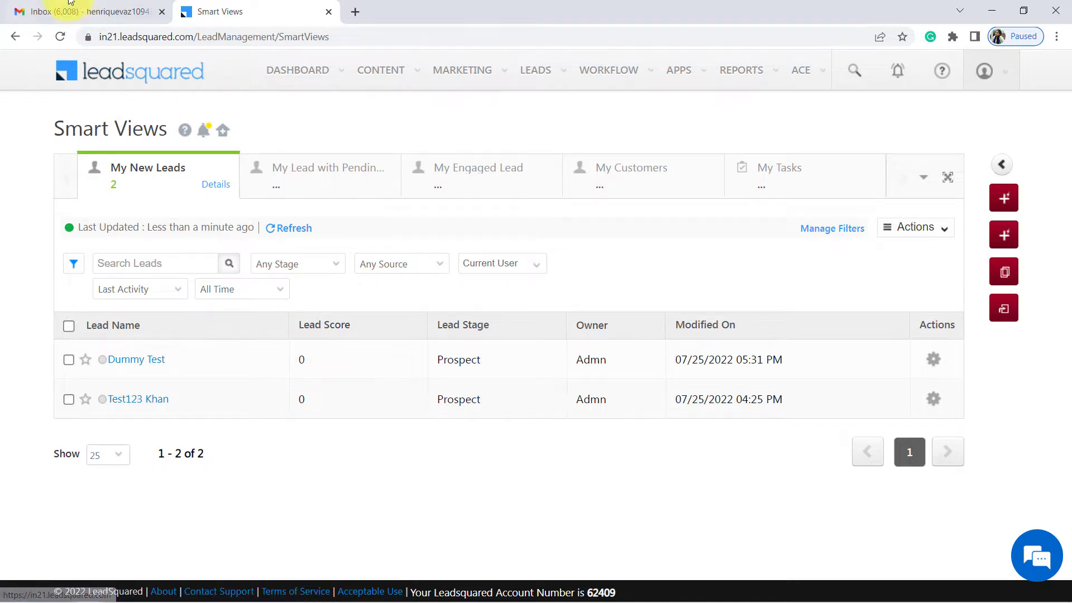
left_click(69, 10)
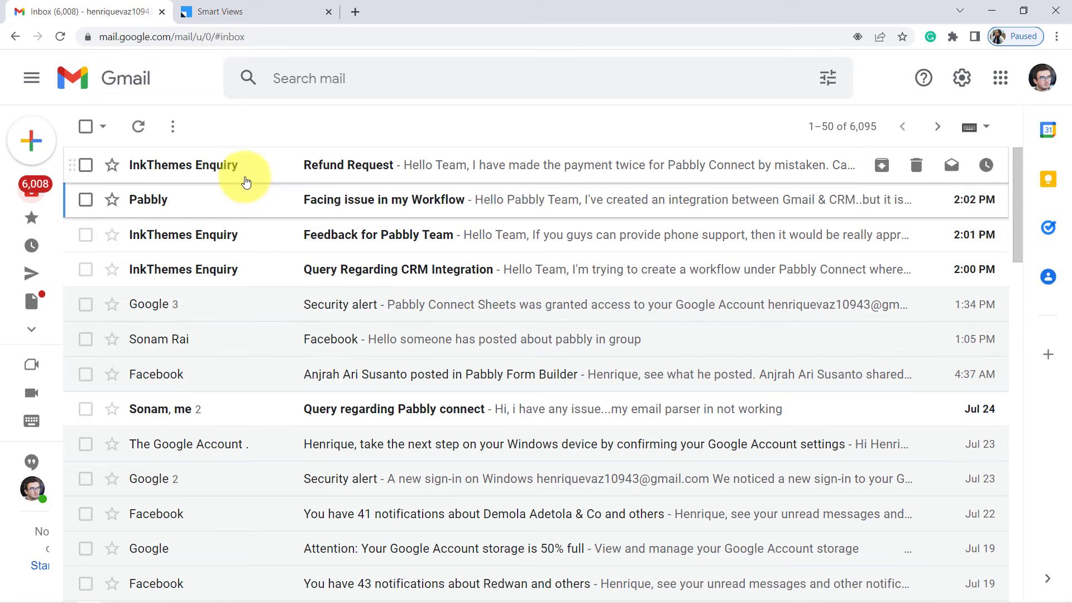
left_click(275, 179)
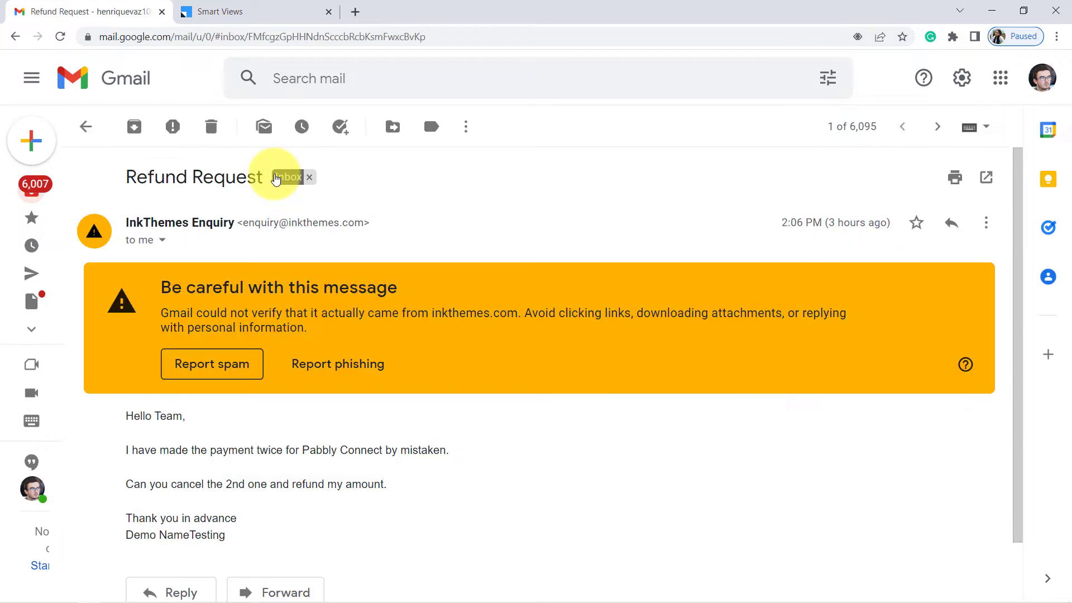
left_click(85, 126)
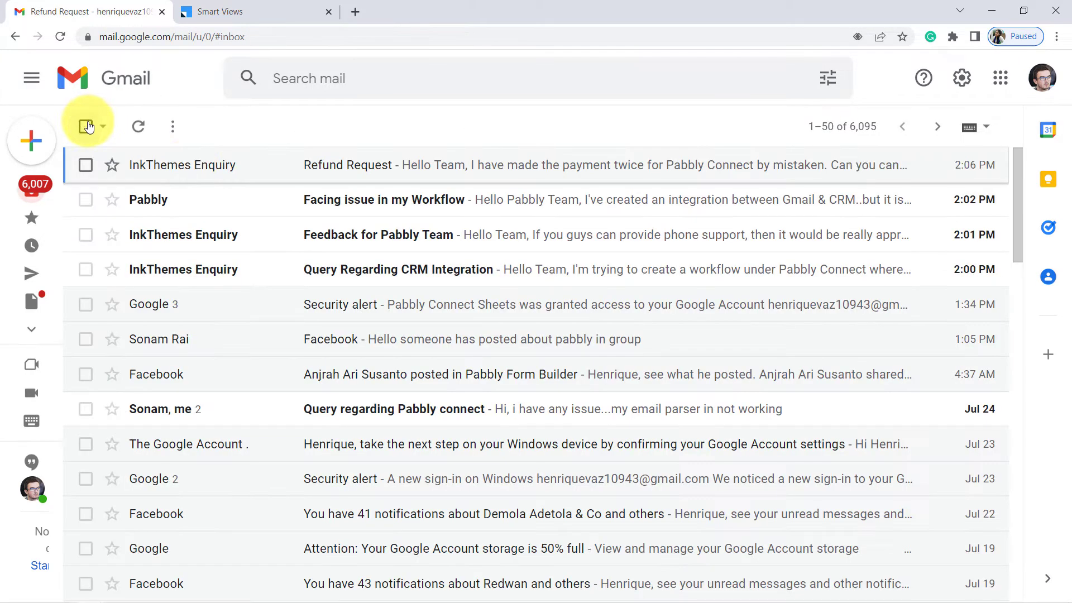
left_click(210, 199)
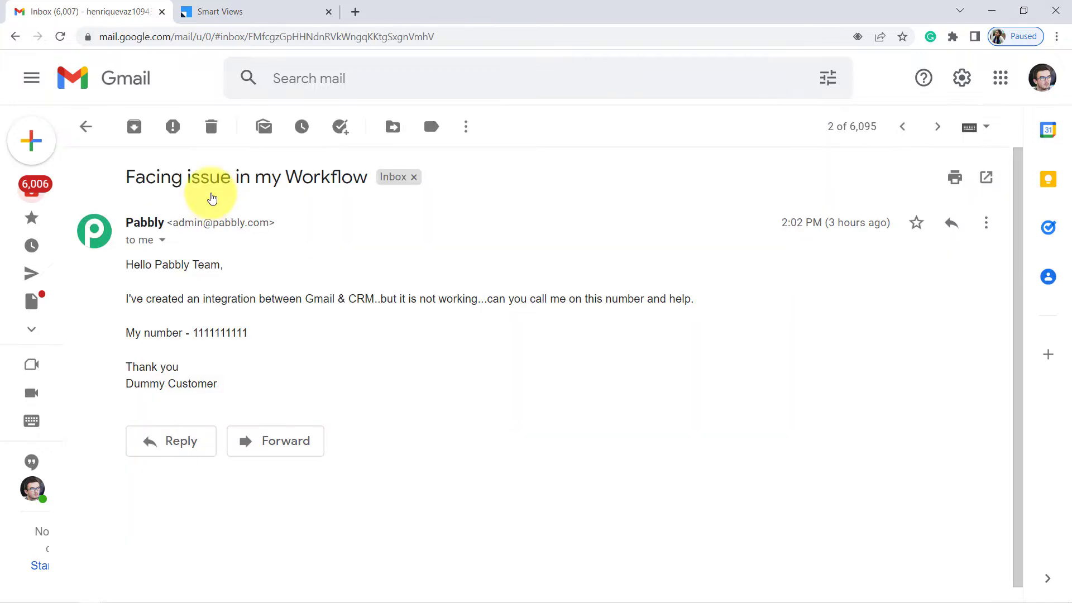
left_click(162, 239)
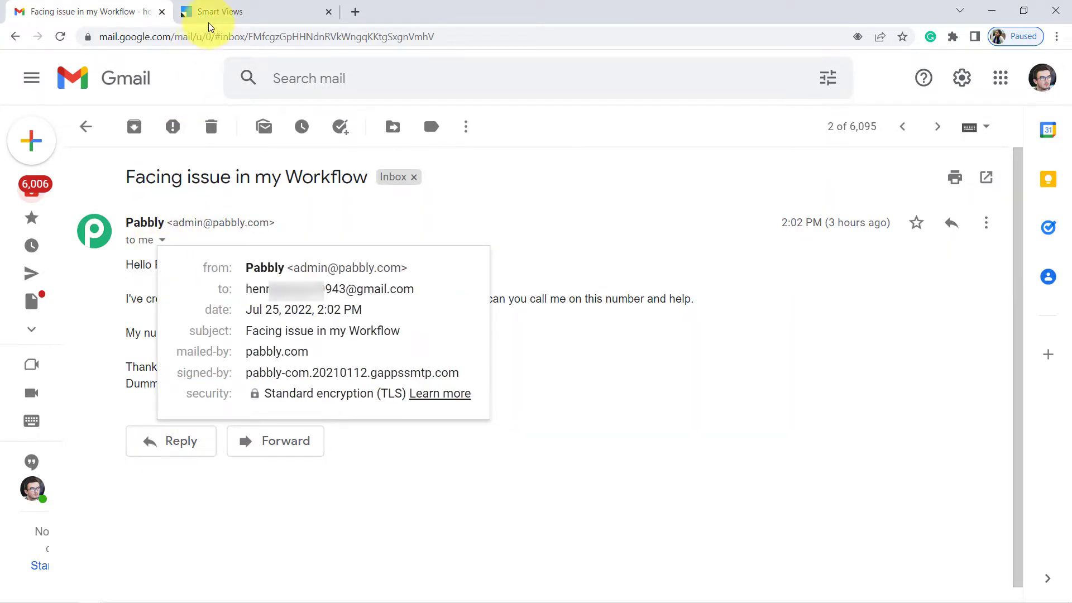
- Examine the Add New Lead form's fields in LeadSquared against the open Gmail message, and return to the LeadSquared page
left_click(219, 11)
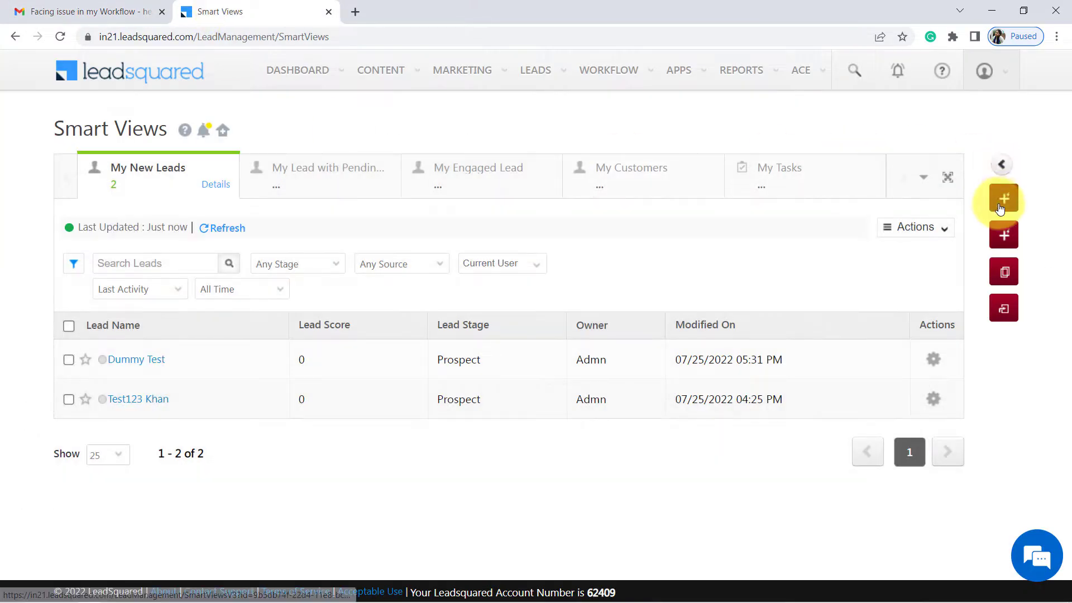
left_click(1004, 235)
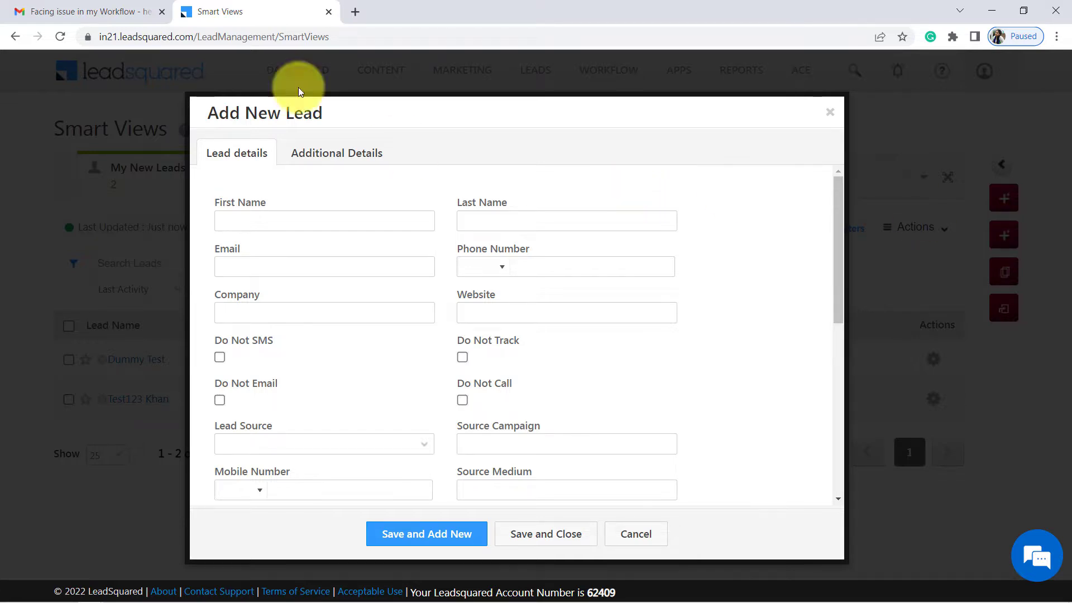
left_click(103, 7)
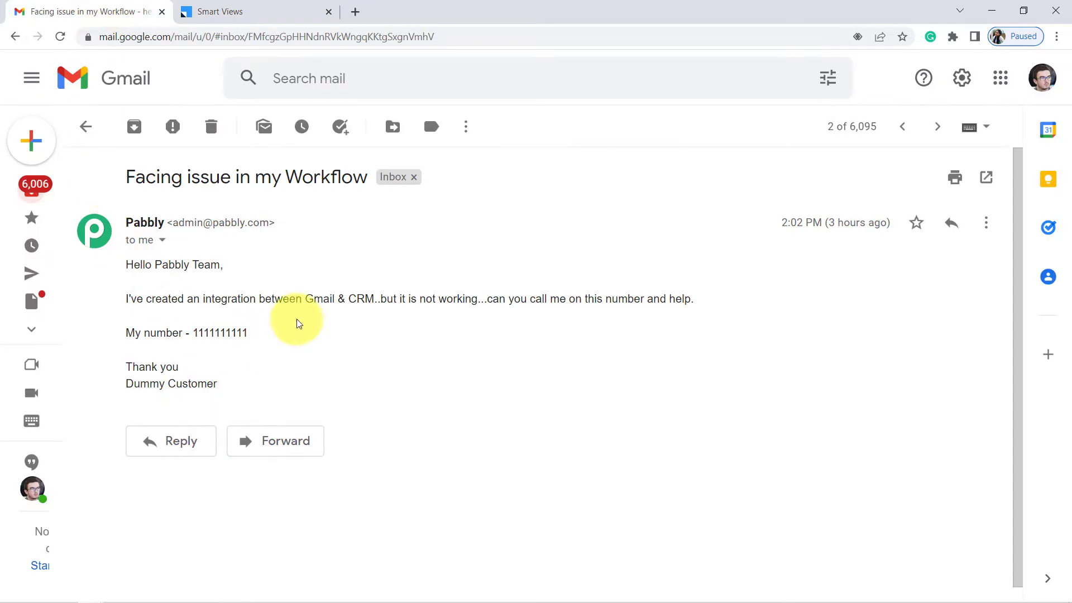
left_click(87, 126)
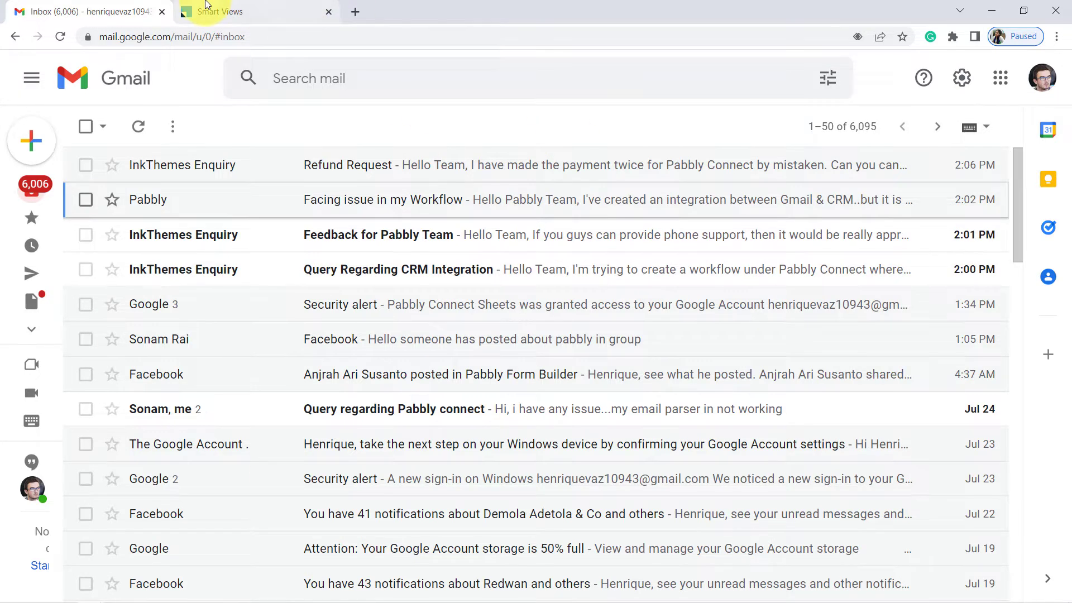
left_click(211, 10)
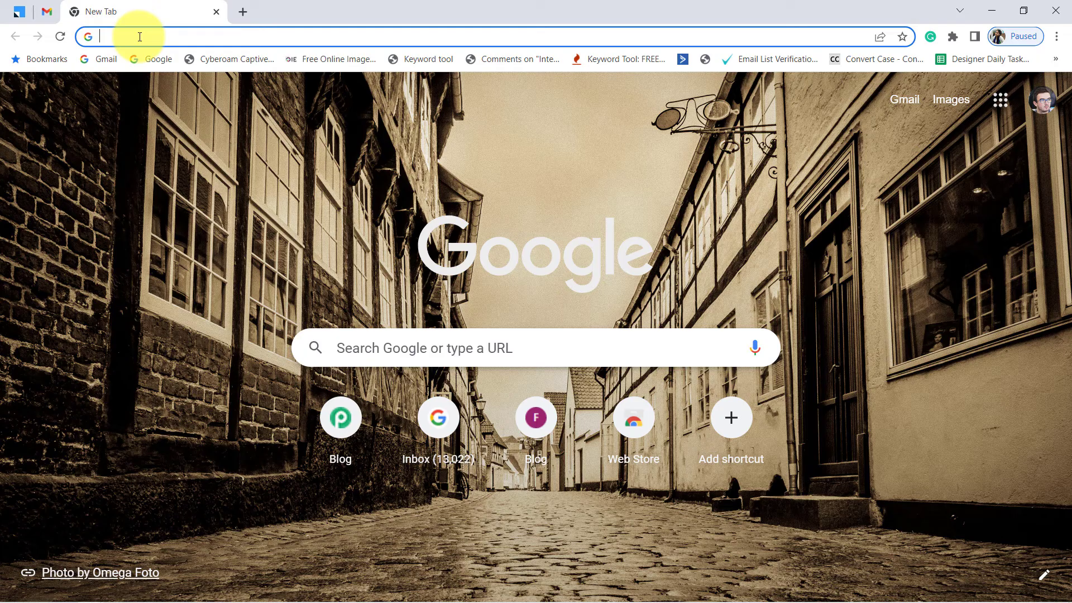
- Go to pabbly.com/connect, sign in to the existing account and access the Pabbly Connect app
left_click(139, 37)
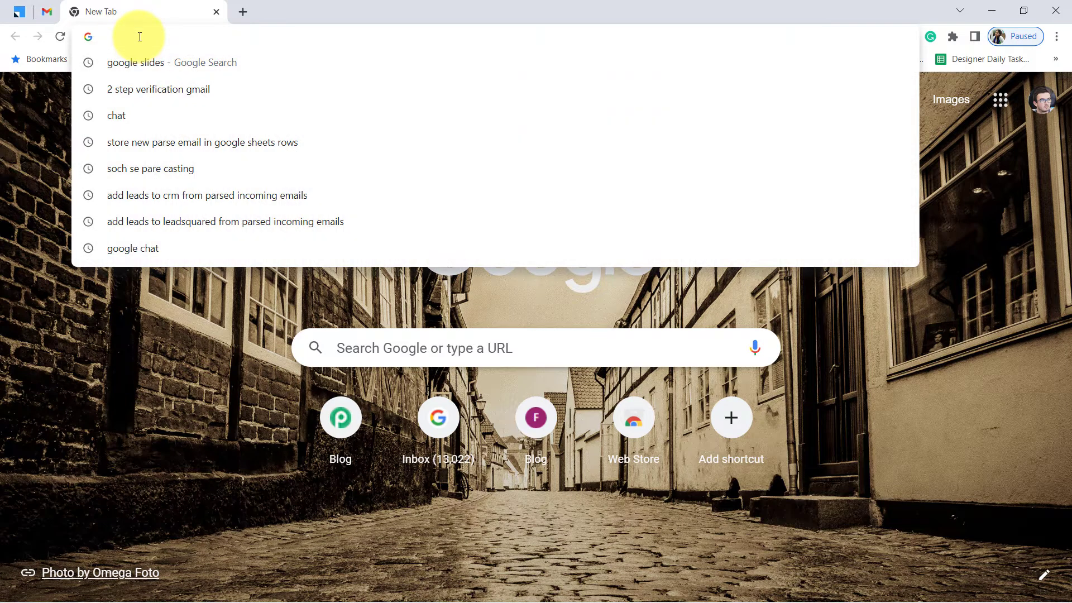
type("pabbly.c")
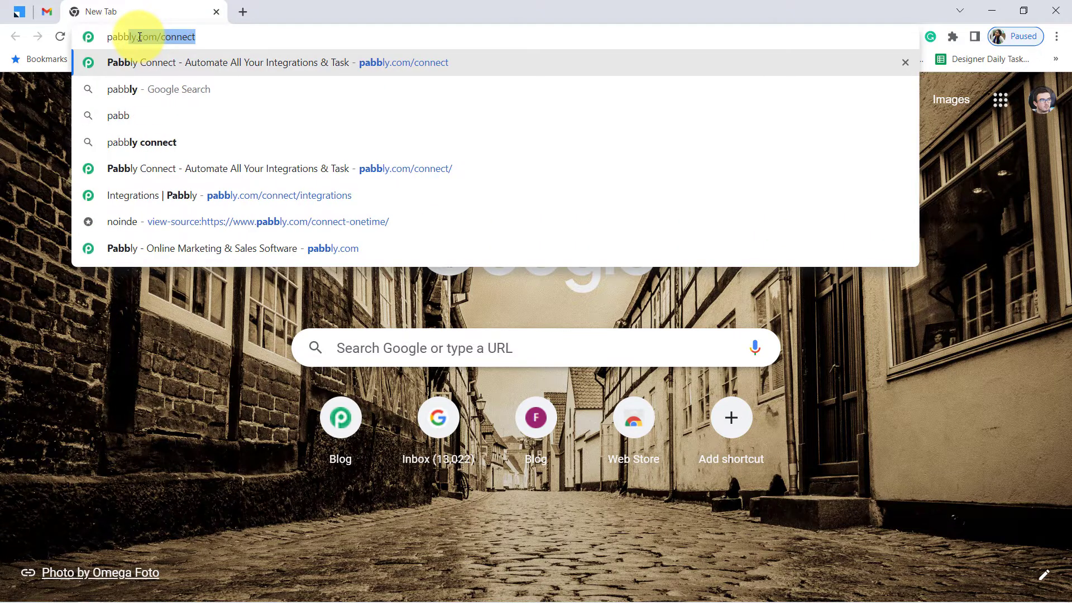
type("om/connect")
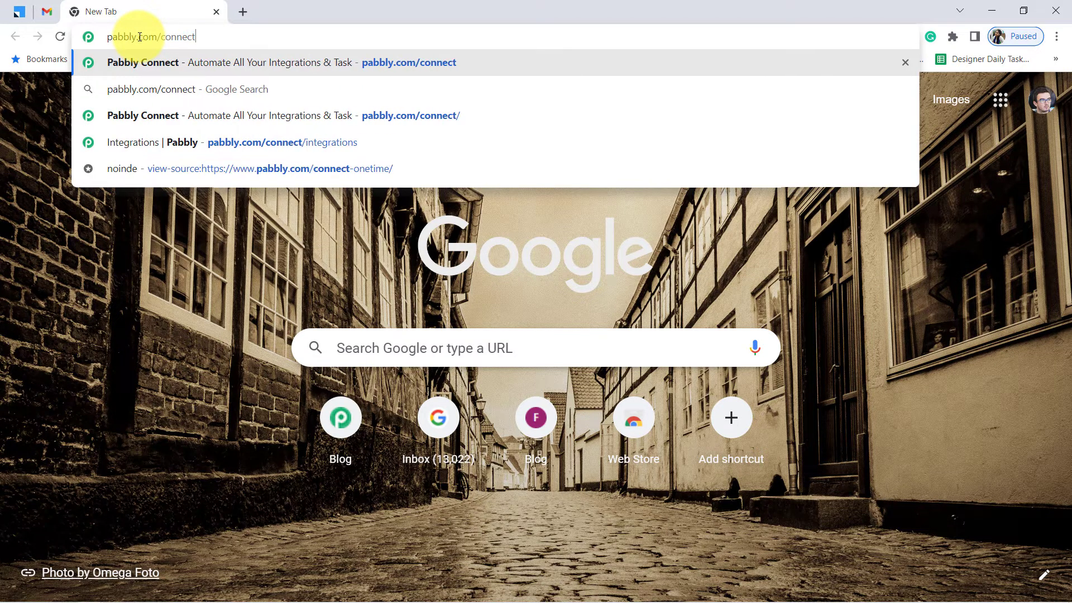
key("Return")
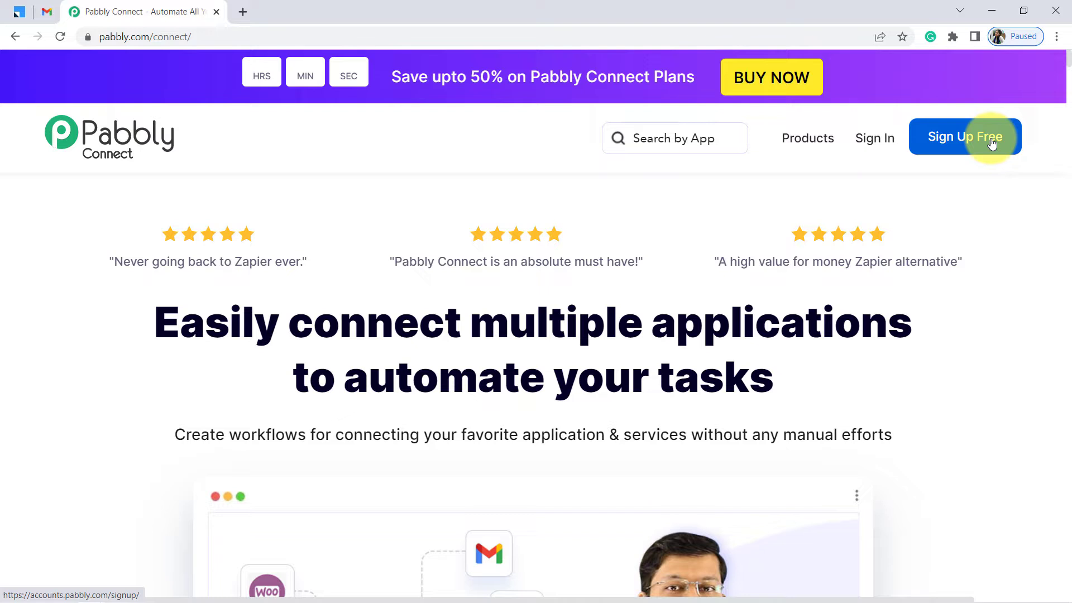
left_click(868, 143)
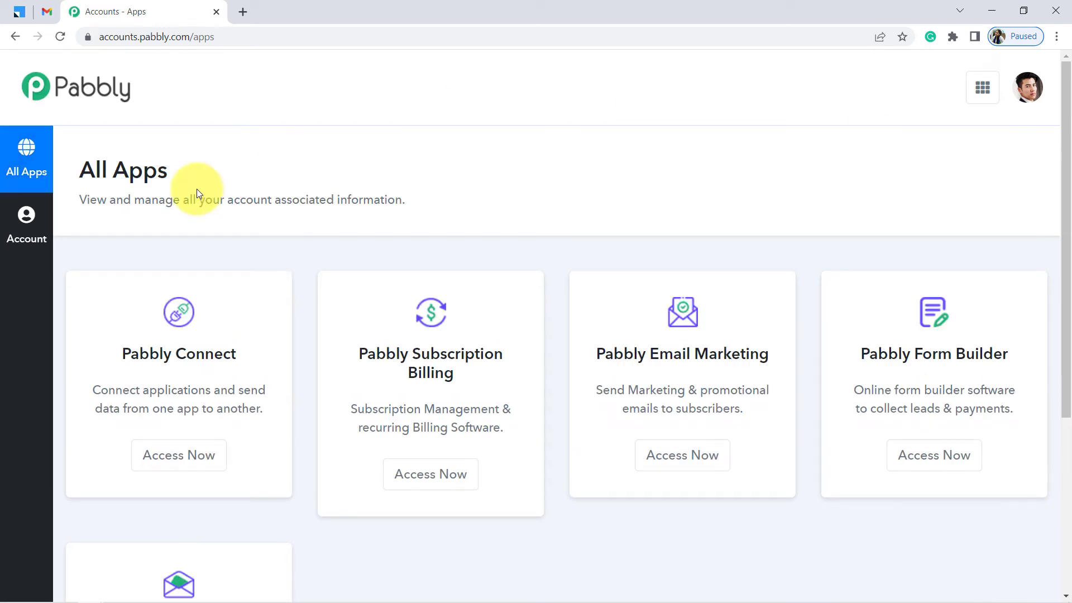
left_click(173, 457)
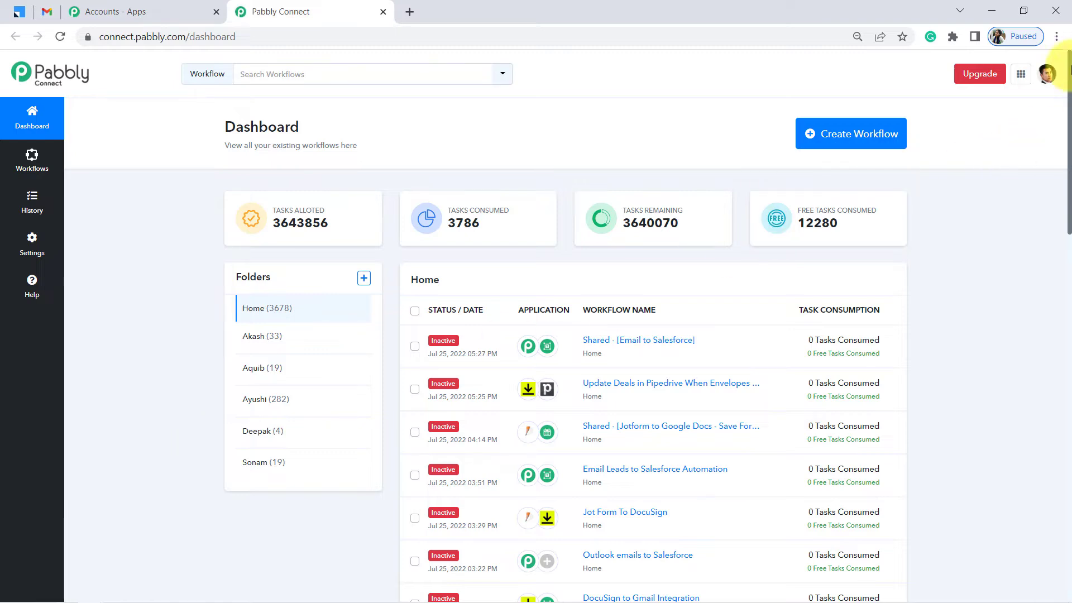
- Enlarge the Pabbly Connect dashboard by raising the browser zoom to one level above 110%
left_click(1057, 36)
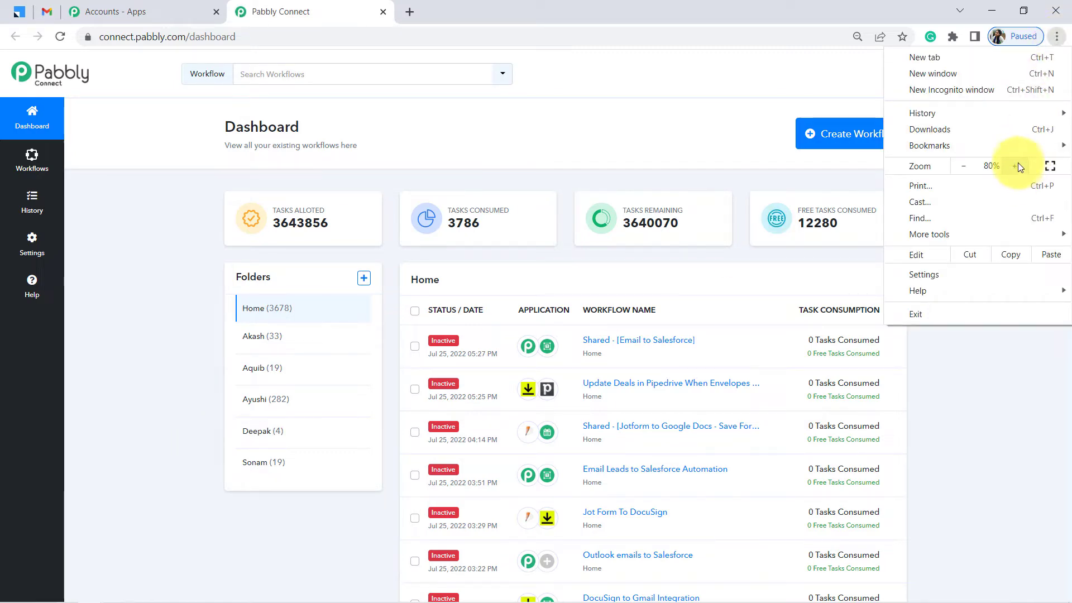
left_click(1020, 166)
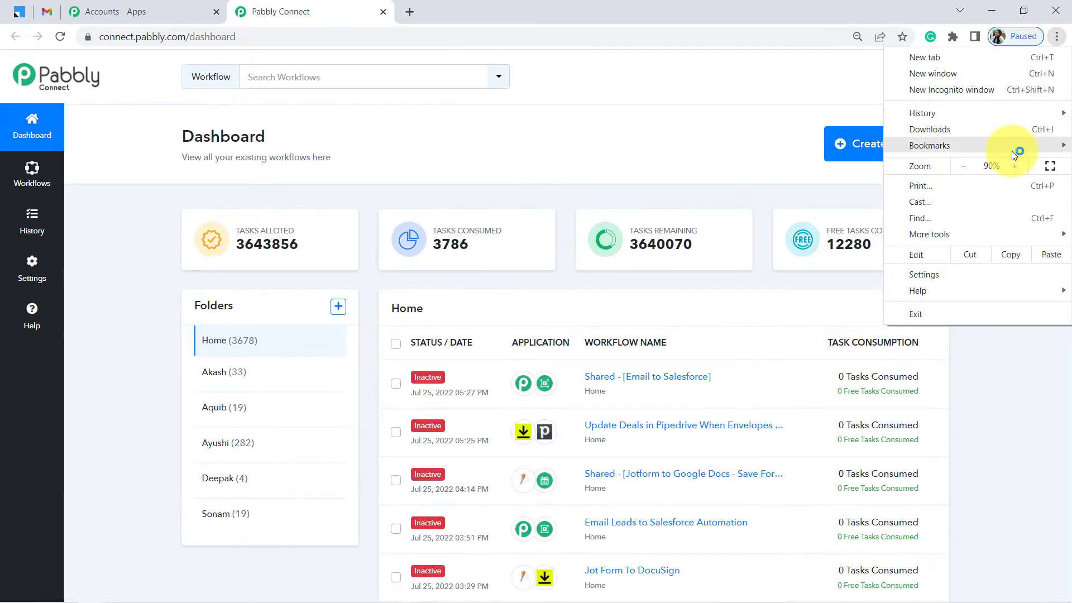
left_click(1014, 166)
left_click(1014, 166)
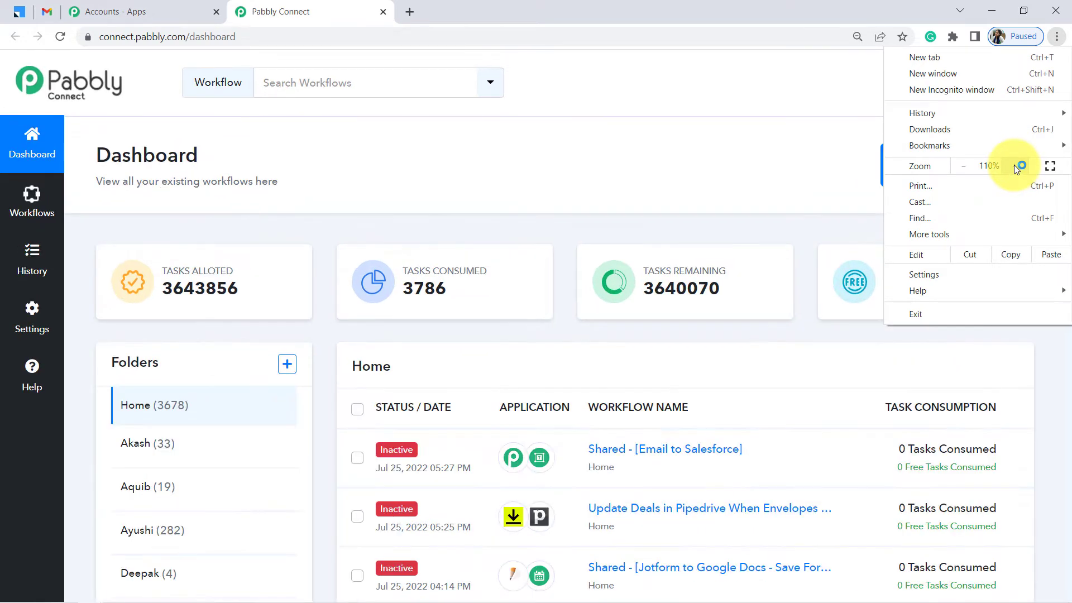
left_click(1014, 166)
left_click(694, 175)
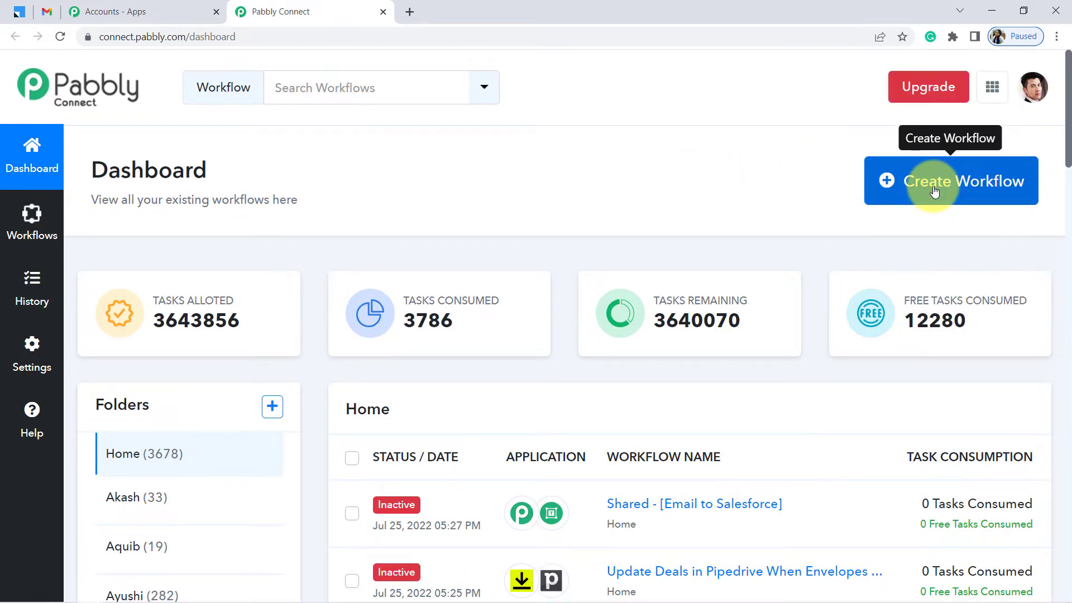
- Create a new workflow named "Gmail to CRM (LeadSquared)"
left_click(934, 191)
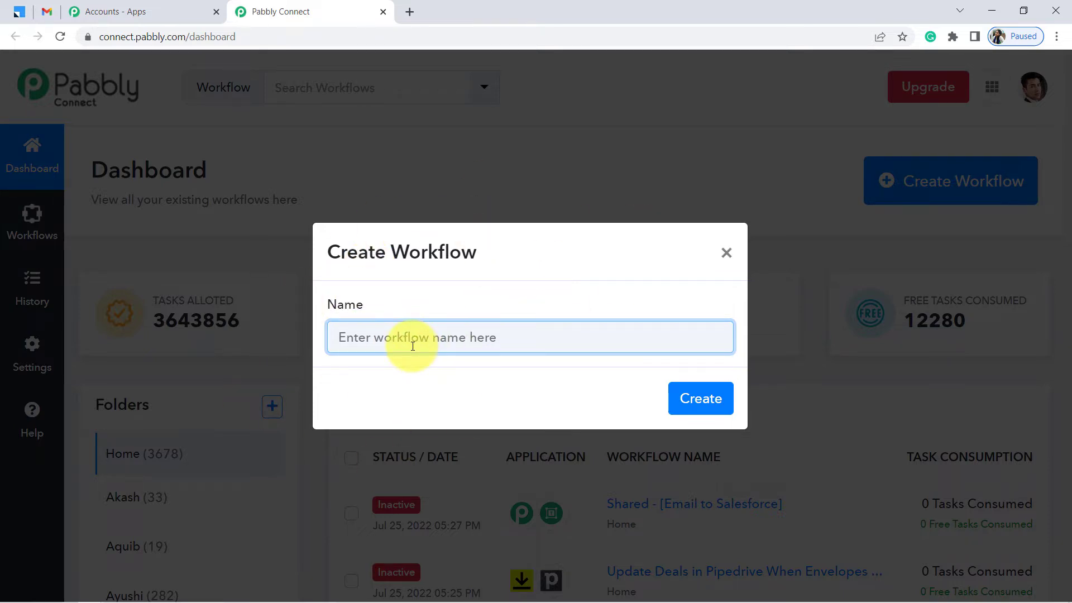
type("Gmail to CRM (")
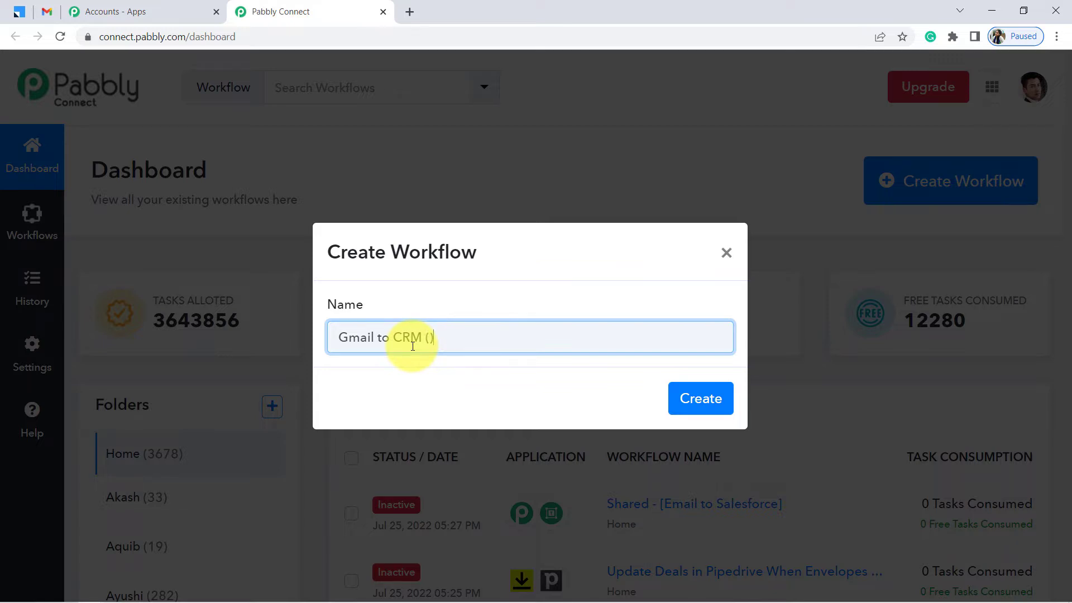
type("dSquared")
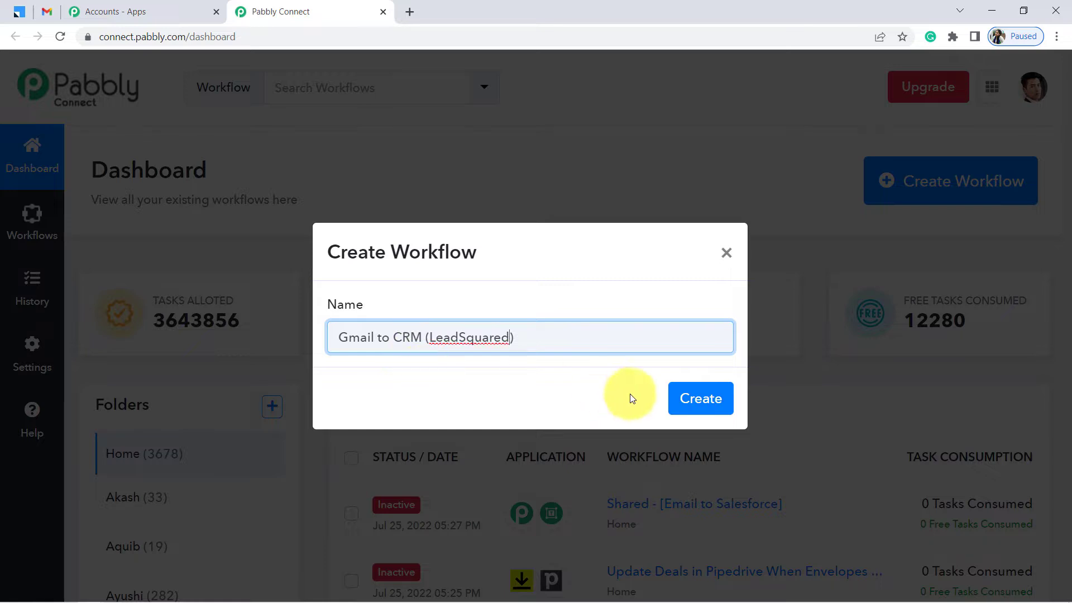
left_click(692, 401)
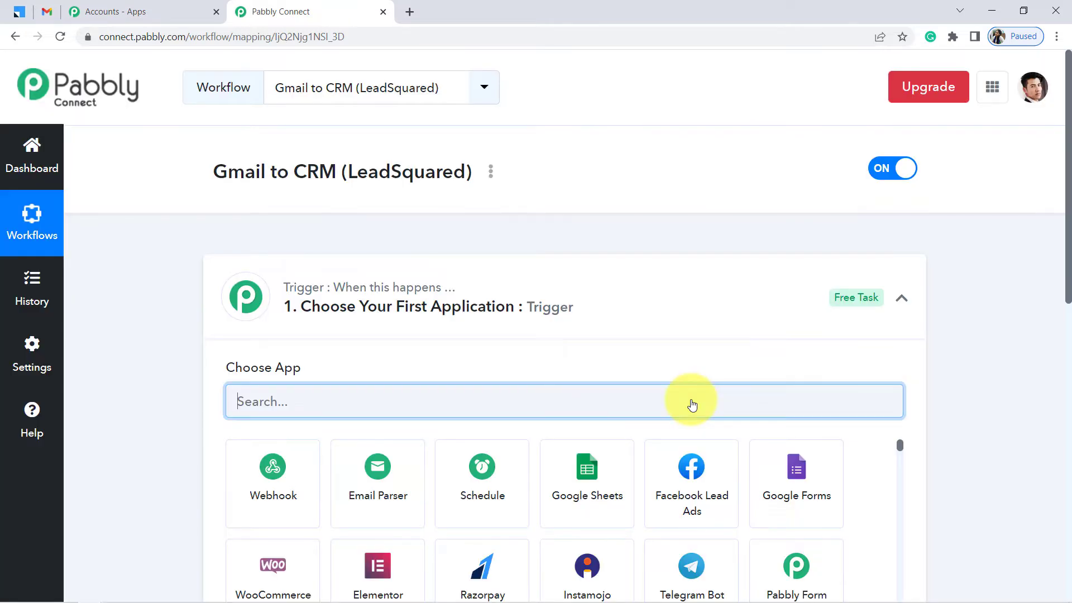
- Choose Email Parser by Pabbly as the trigger application of the workflow
left_click(311, 322)
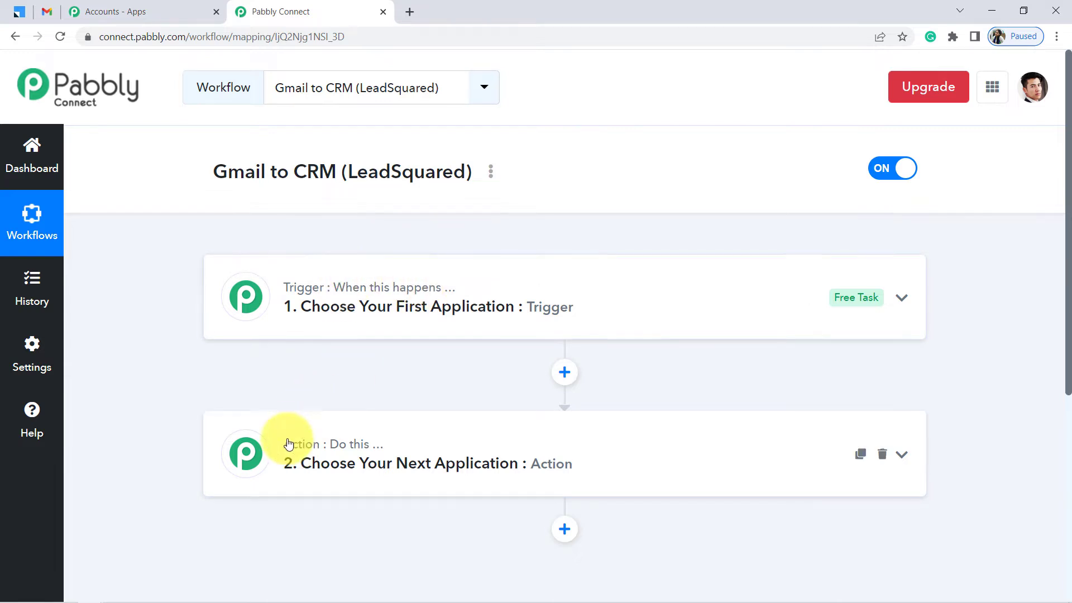
mouse_move(290, 445)
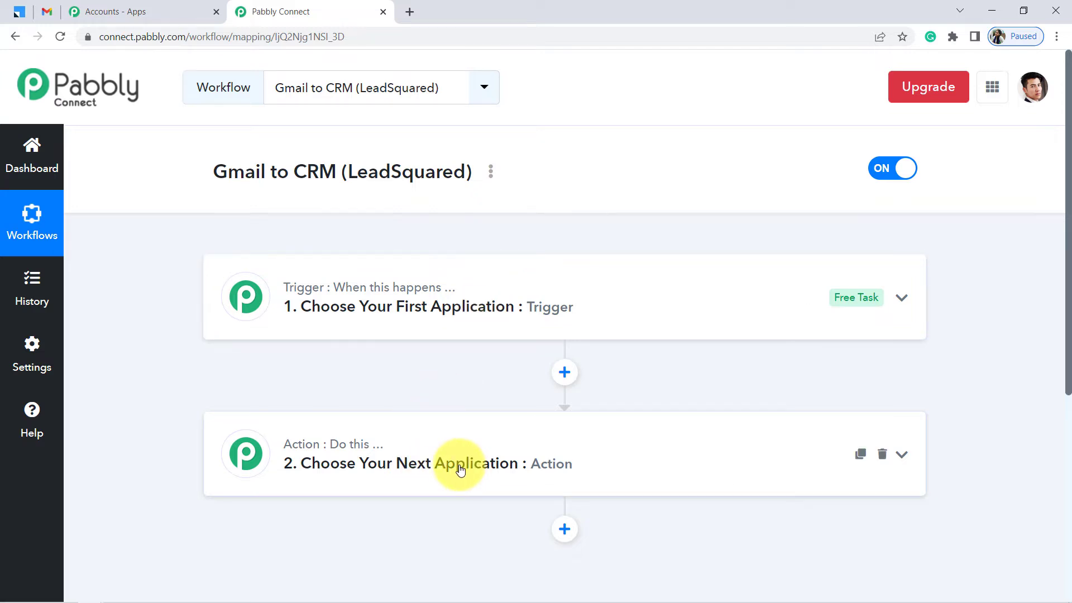
left_click(394, 308)
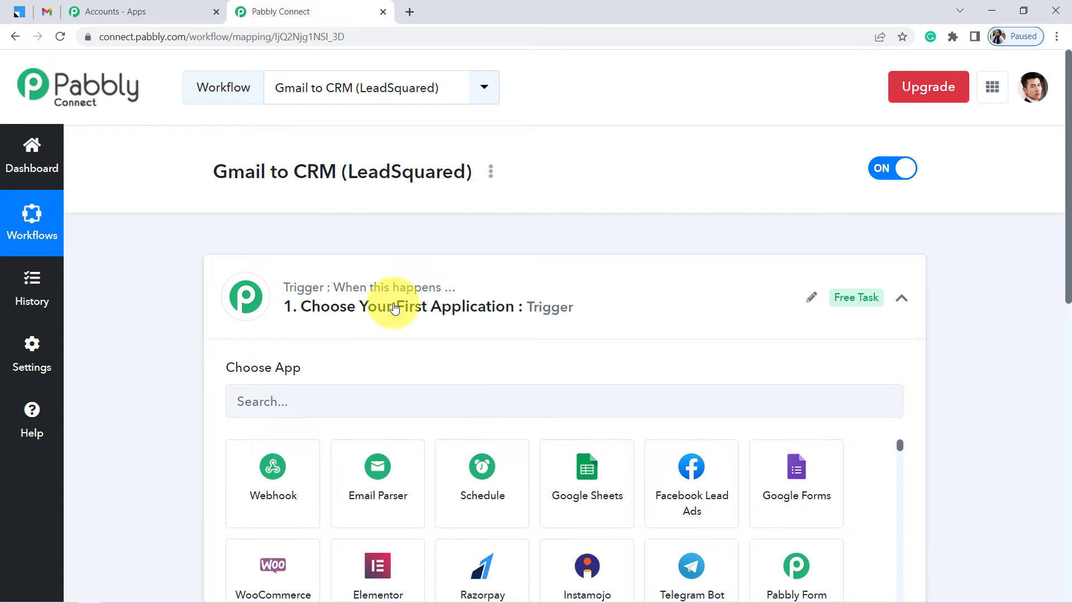
left_click(271, 405)
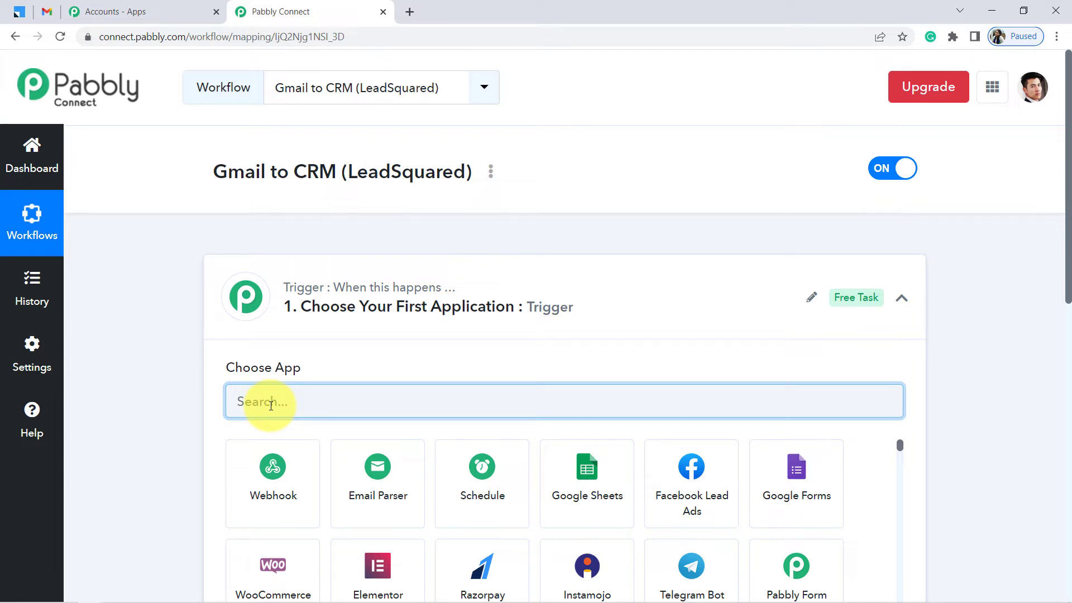
left_click(373, 484)
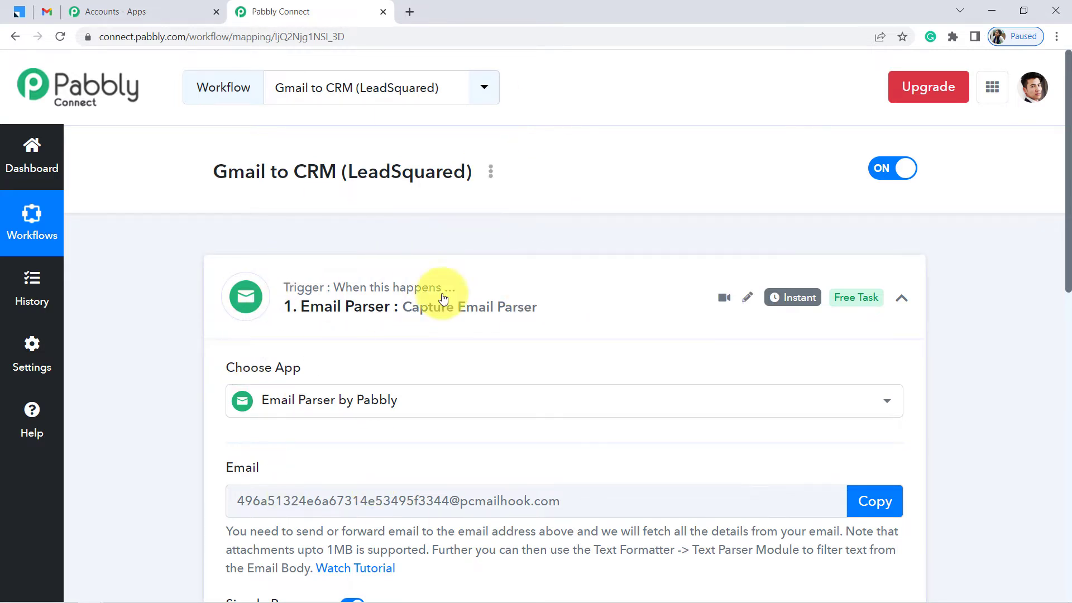
- Copy the email address provided by the Email Parser trigger
mouse_move(347, 260)
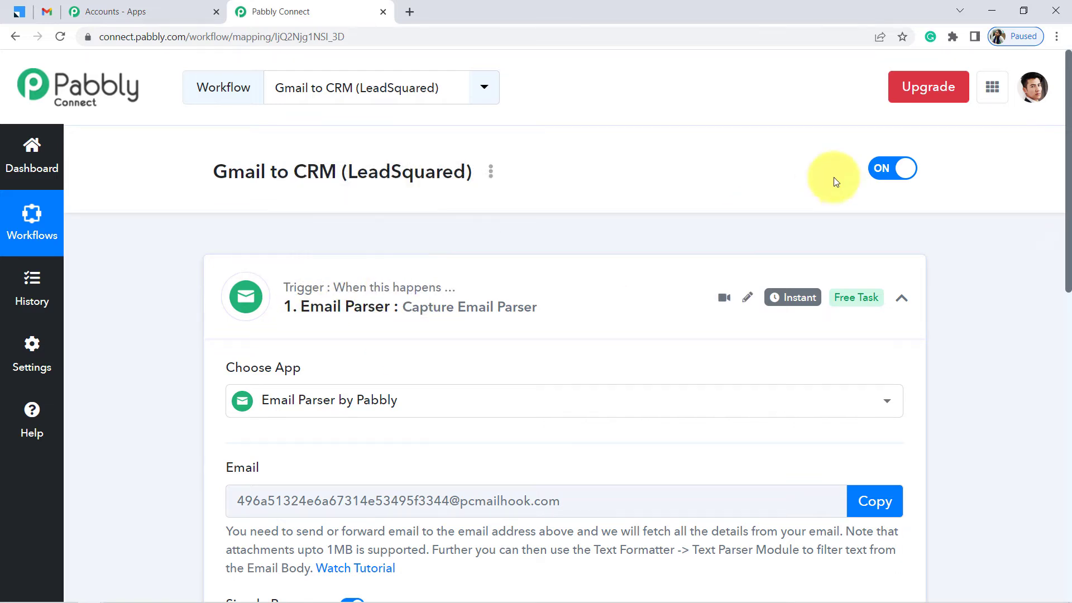
left_click_drag(1070, 218, 1017, 290)
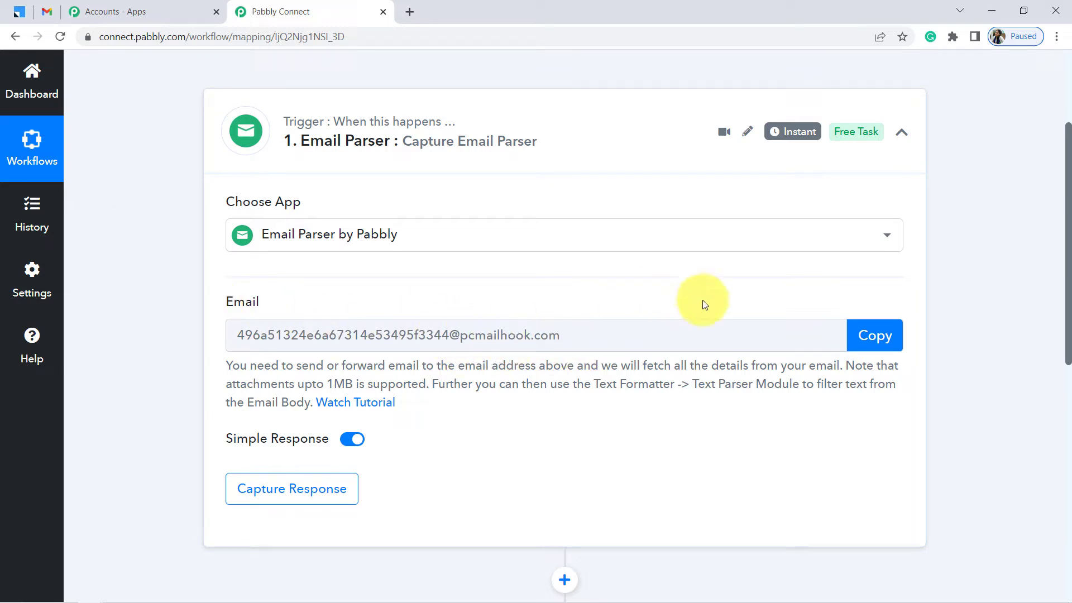
left_click(862, 334)
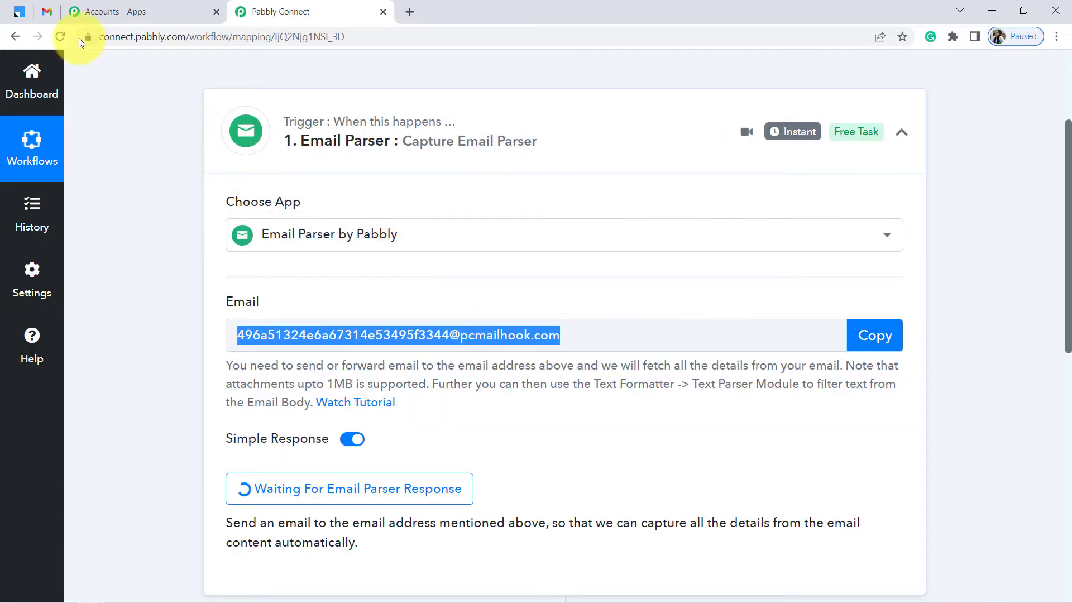
- Check the Gmail inbox, and return to Pabbly Connect to read the note about forwarding emails to the parser address
left_click(46, 13)
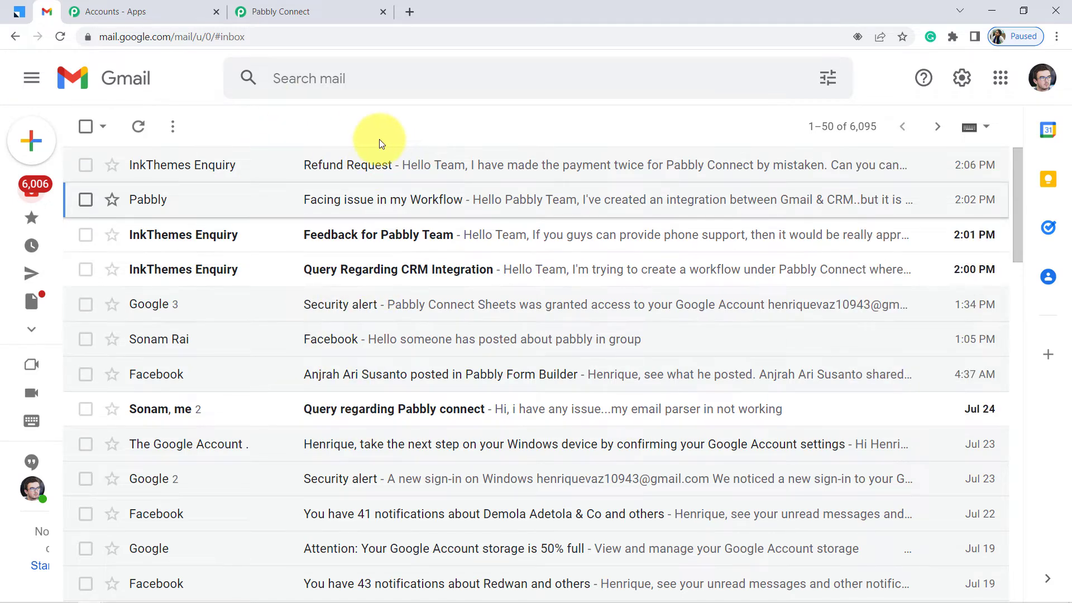
left_click(296, 11)
left_click_drag(243, 365, 278, 403)
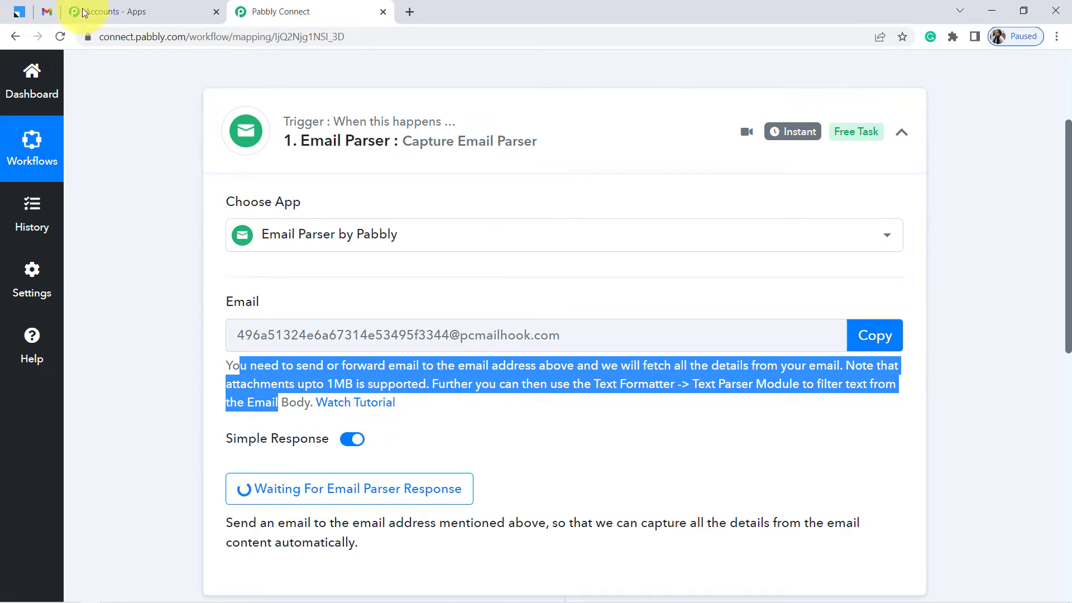
- Switch to Gmail and open its Forwarding and POP/IMAP settings
left_click(47, 9)
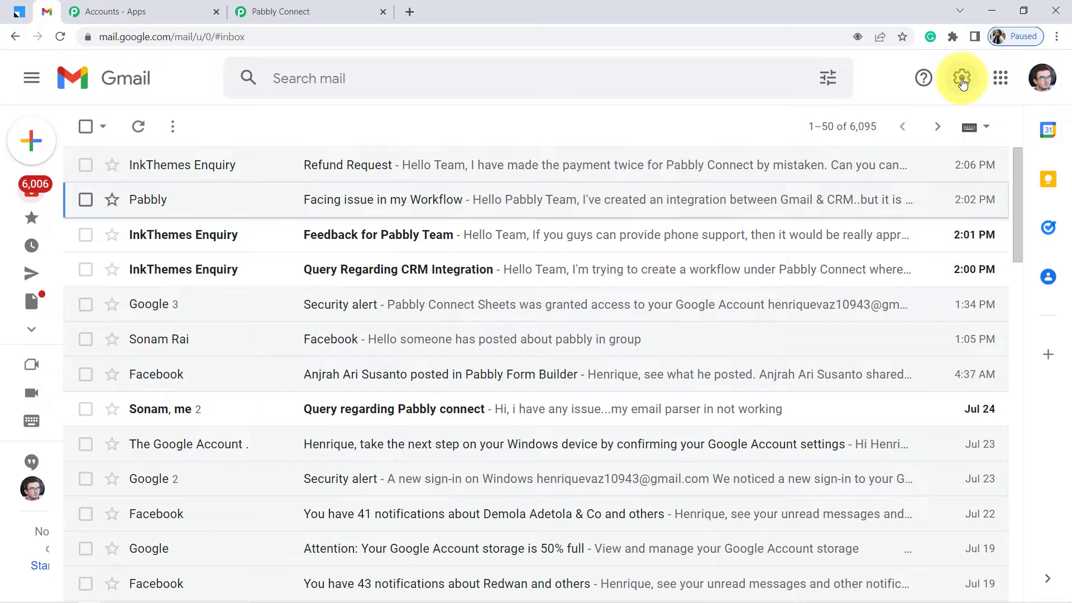
left_click(962, 81)
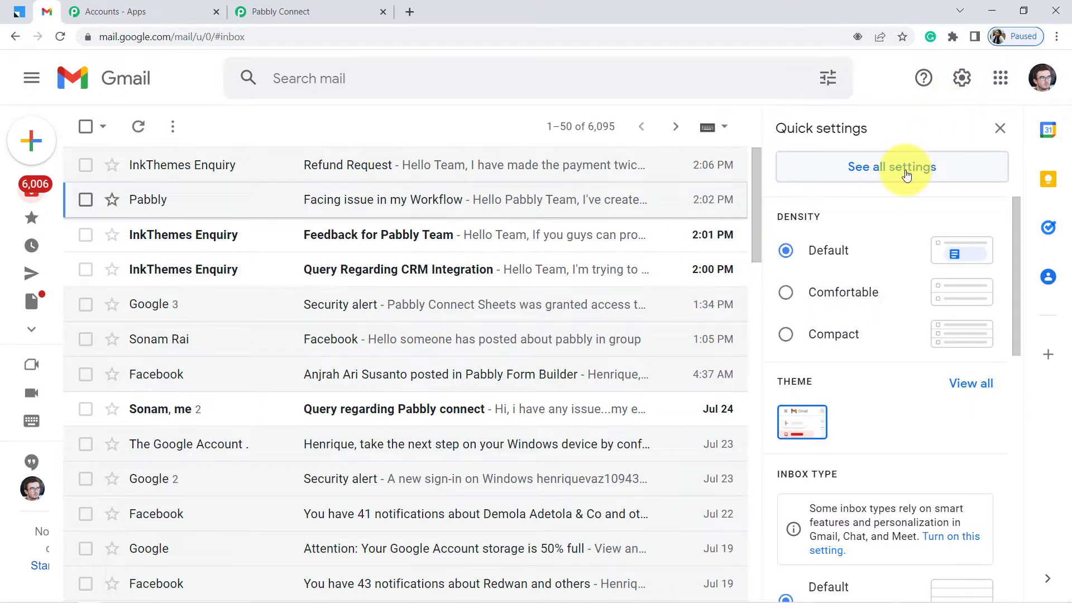
left_click(906, 176)
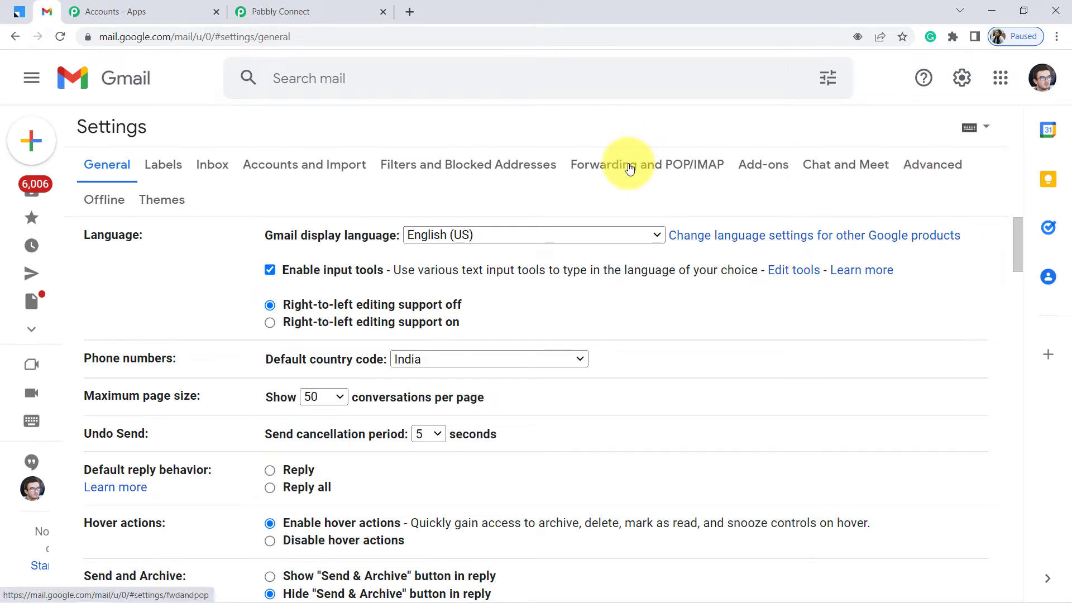
left_click(630, 168)
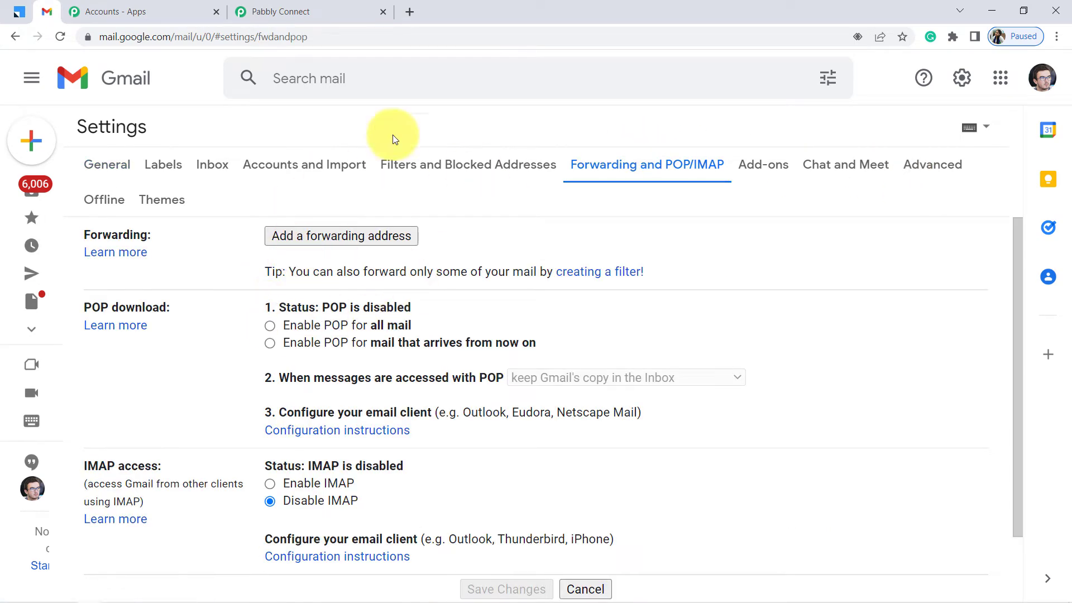
- Check the parser email address in Pabbly Connect, and add it as a forwarding address in Gmail's settings
left_click(302, 10)
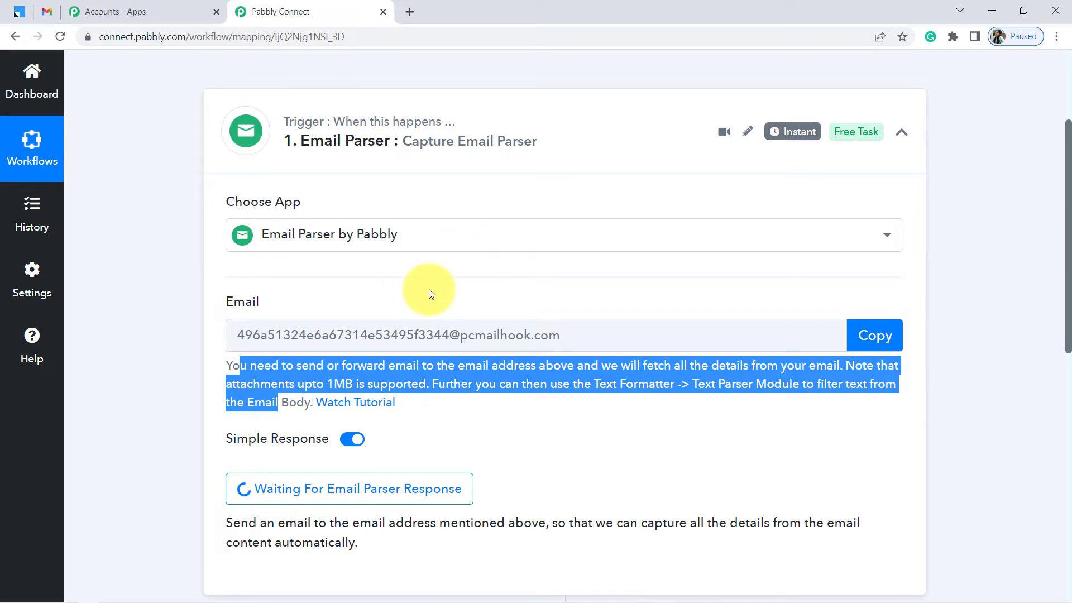
left_click(46, 11)
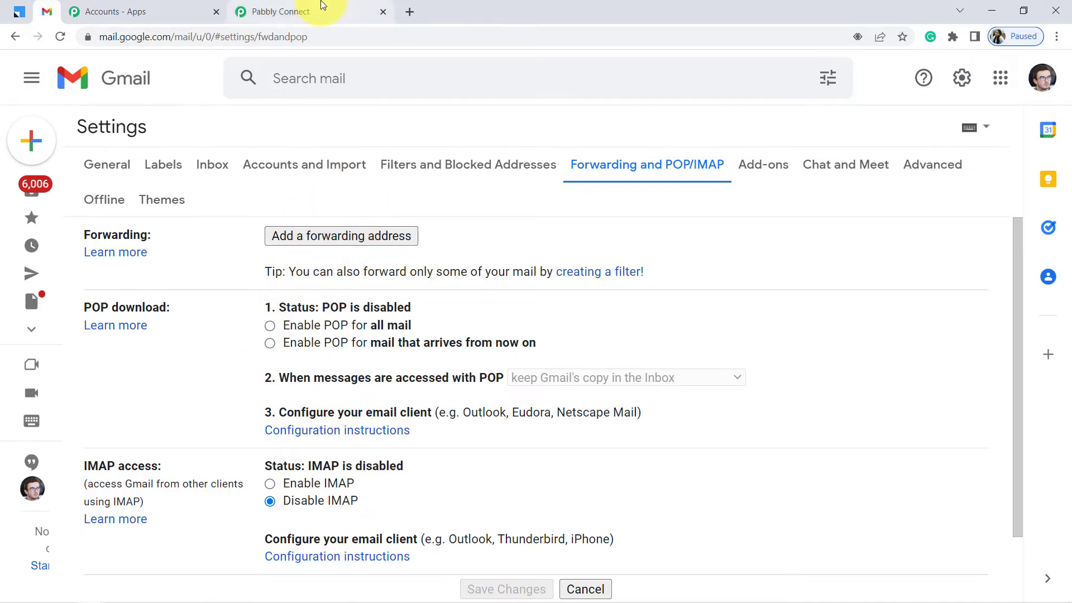
left_click(322, 6)
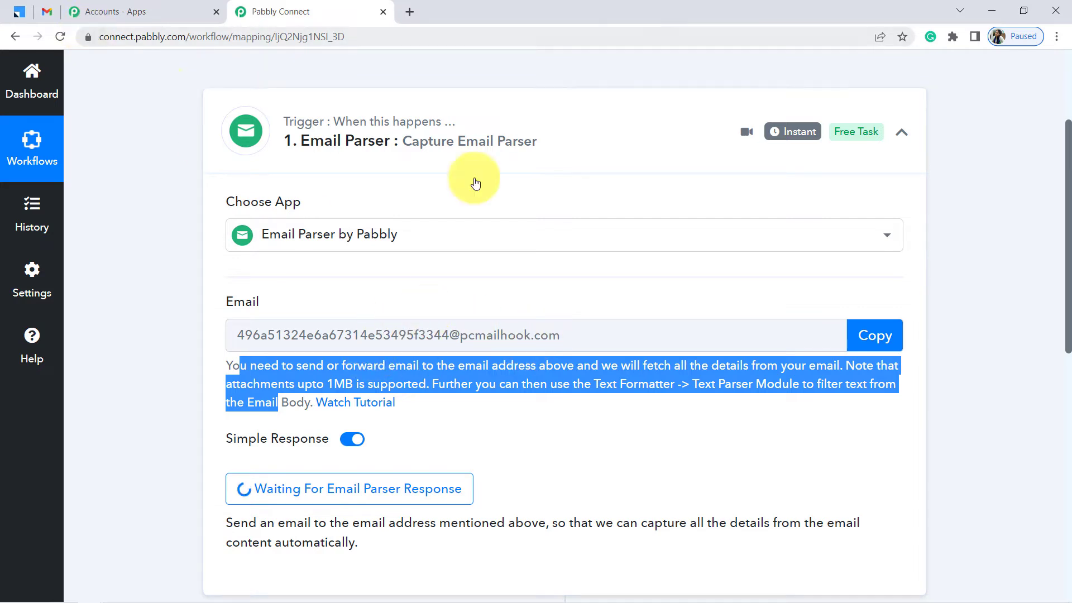
left_click(46, 13)
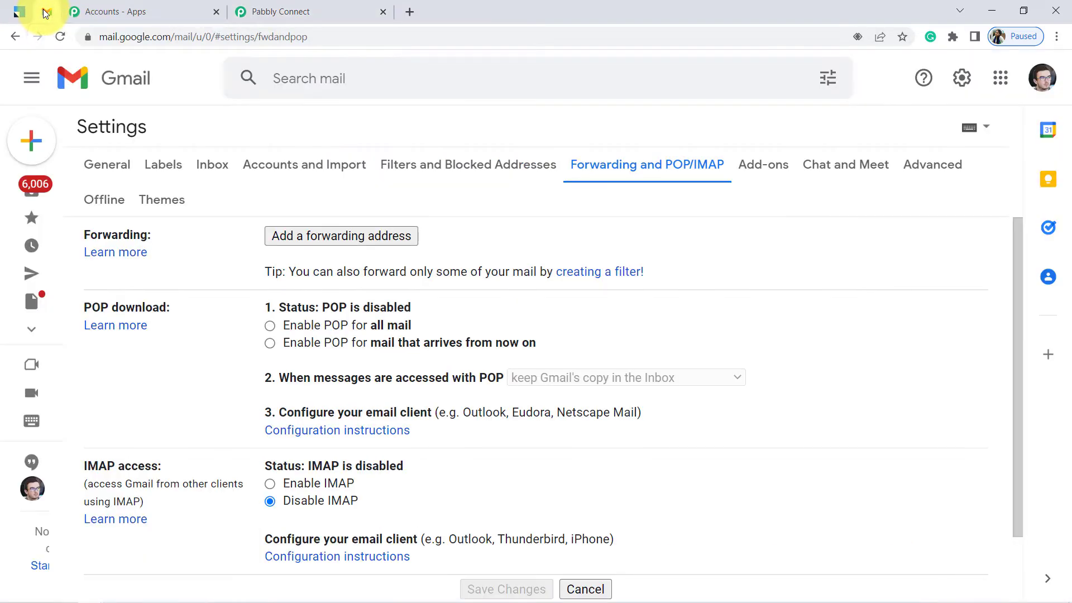
left_click(325, 237)
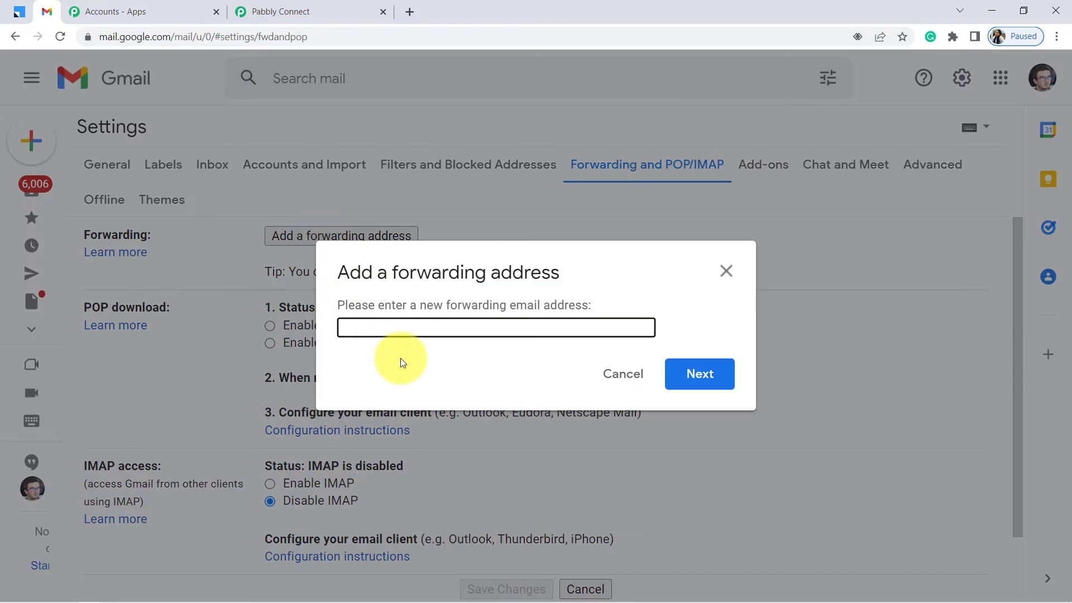
key("ctrl+v")
left_click(731, 381)
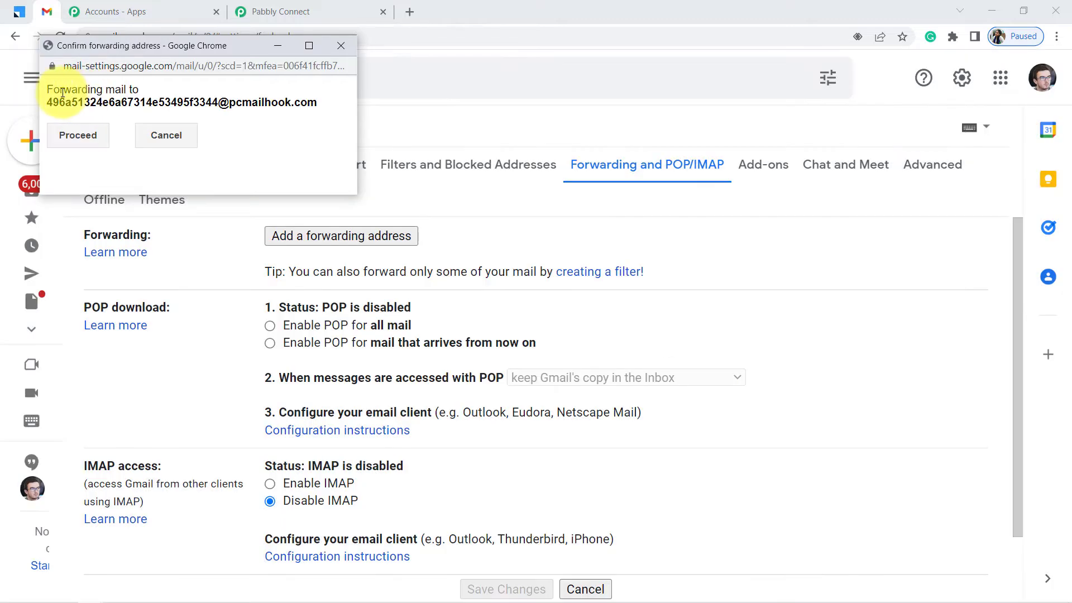
left_click_drag(62, 92, 127, 89)
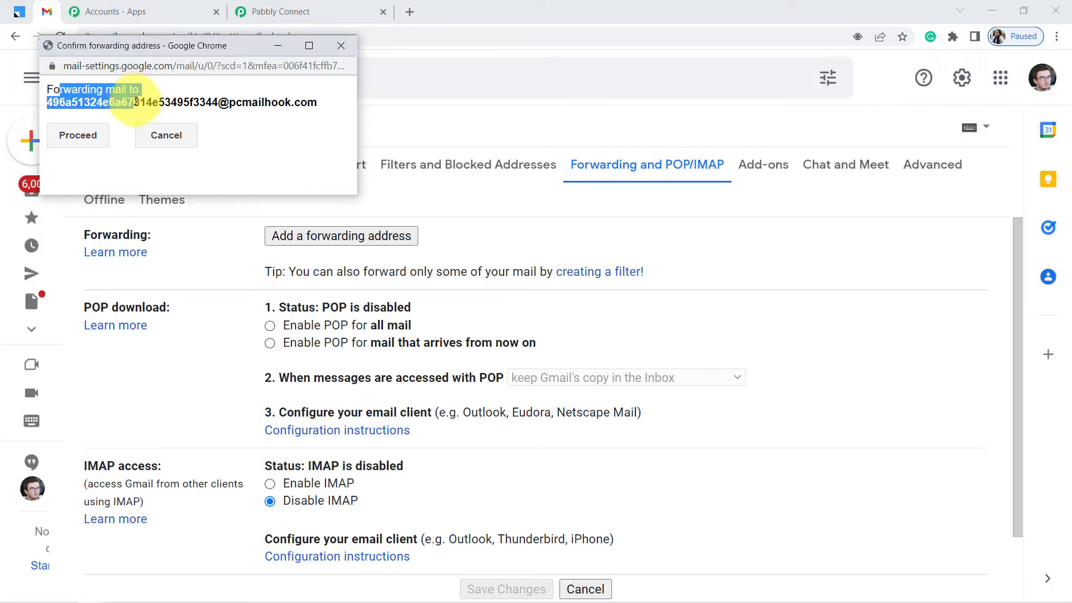
left_click(70, 145)
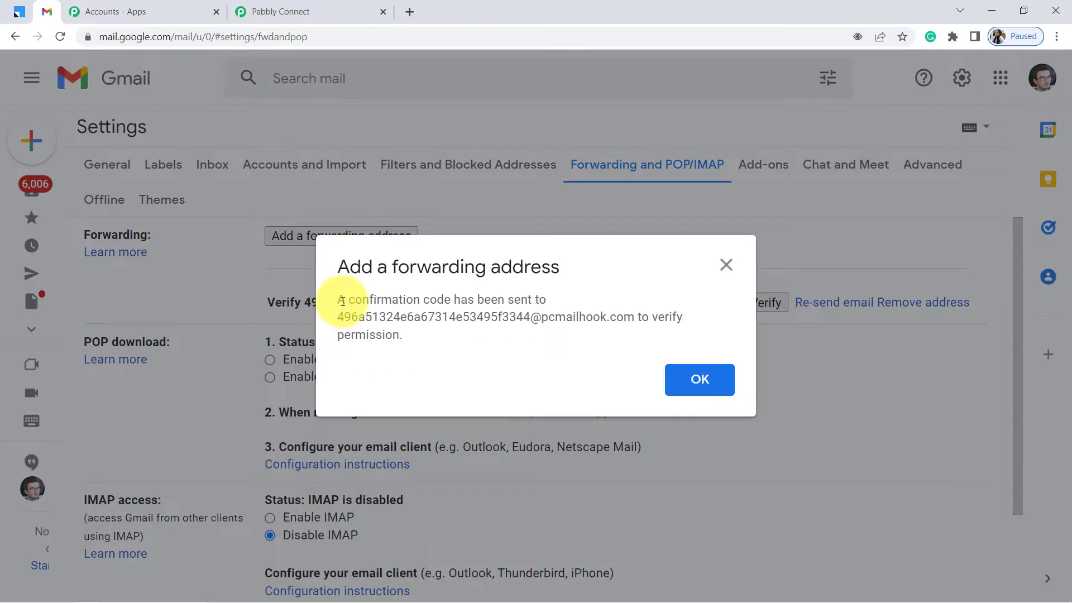
left_click_drag(344, 300, 569, 329)
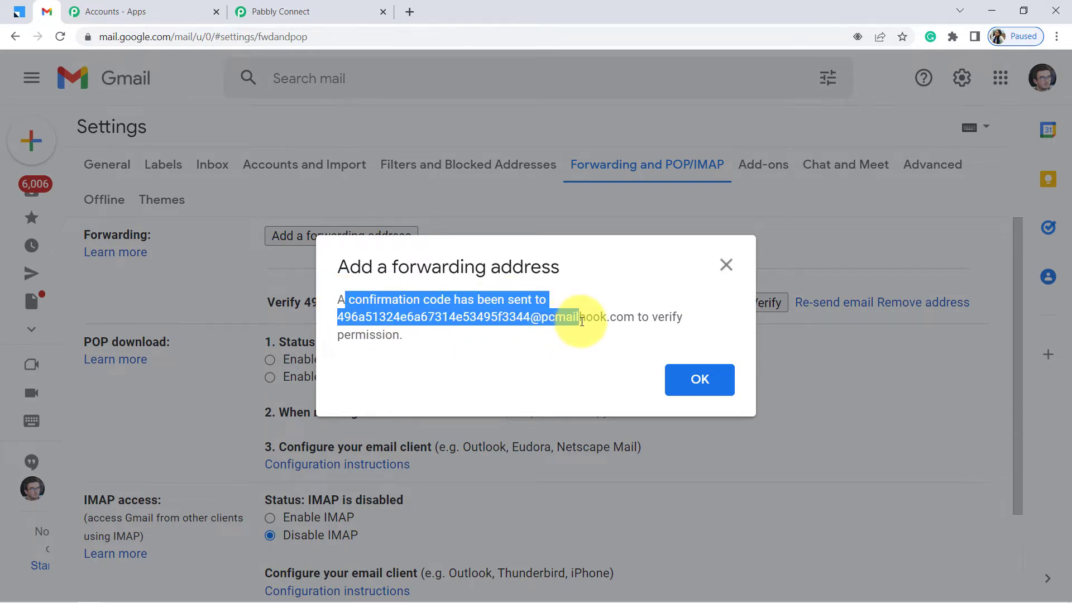
left_click(699, 388)
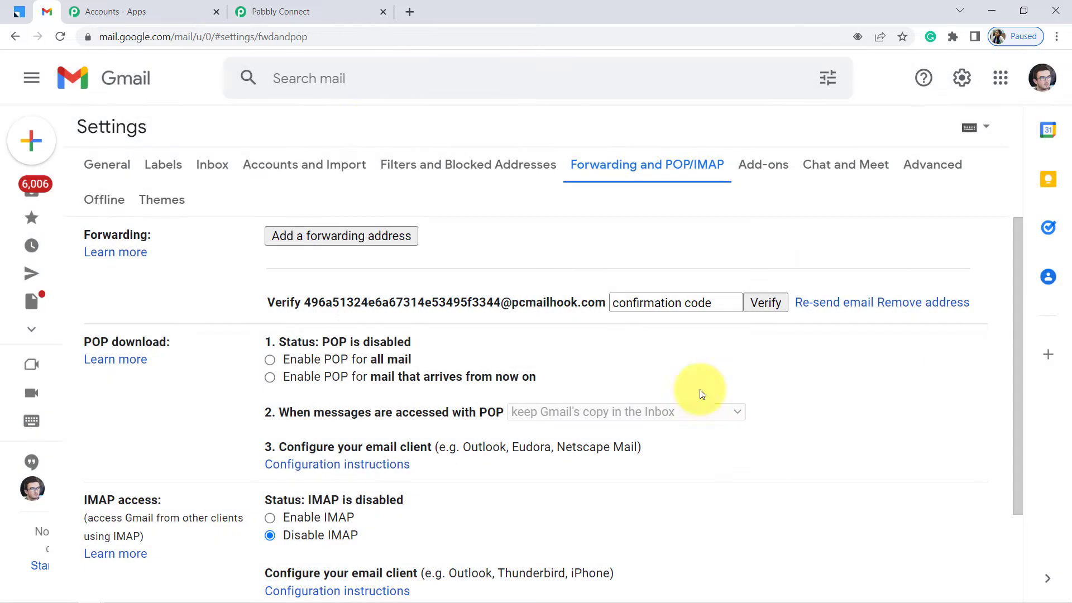
- In Pabbly Connect, find the Gmail confirmation code in the received response's Body Text and copy it
left_click(297, 6)
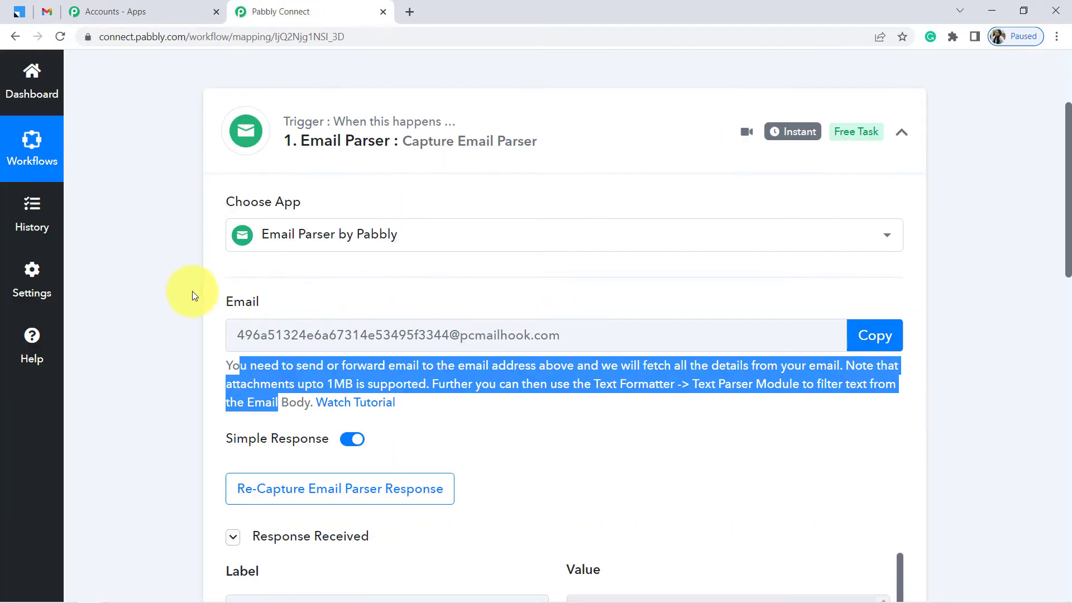
left_click(157, 332)
scroll(158, 333, "down", 3)
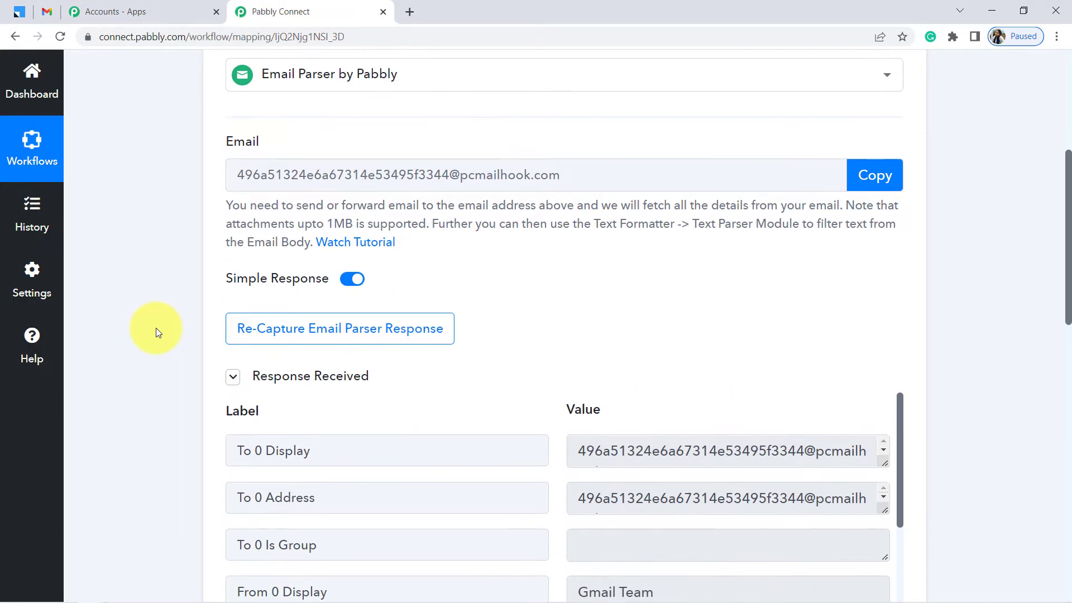
scroll(156, 328, "down", 5)
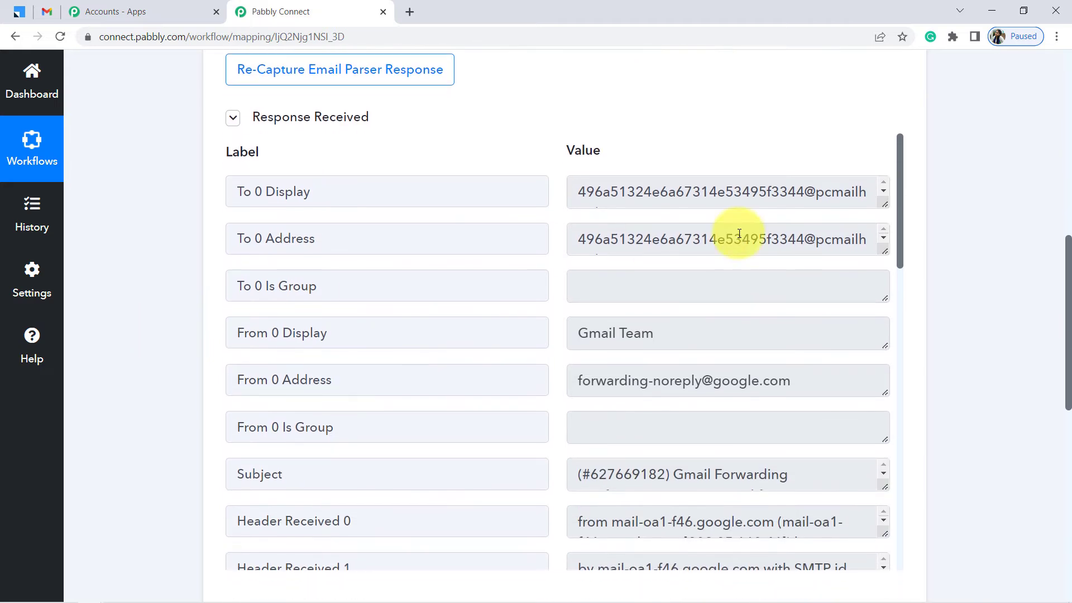
left_click_drag(900, 208, 908, 530)
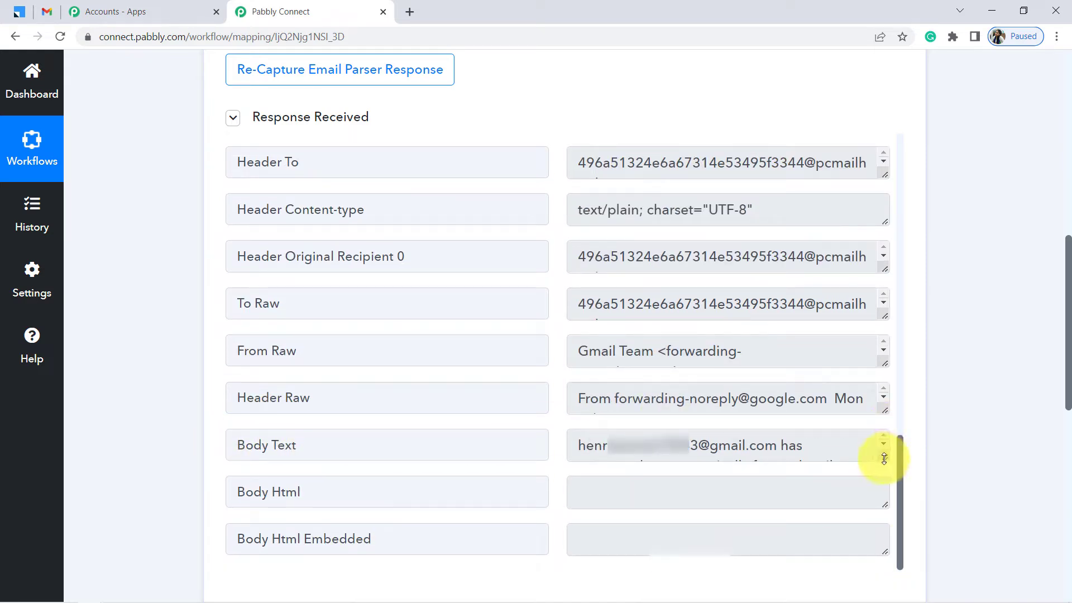
left_click_drag(884, 459, 888, 570)
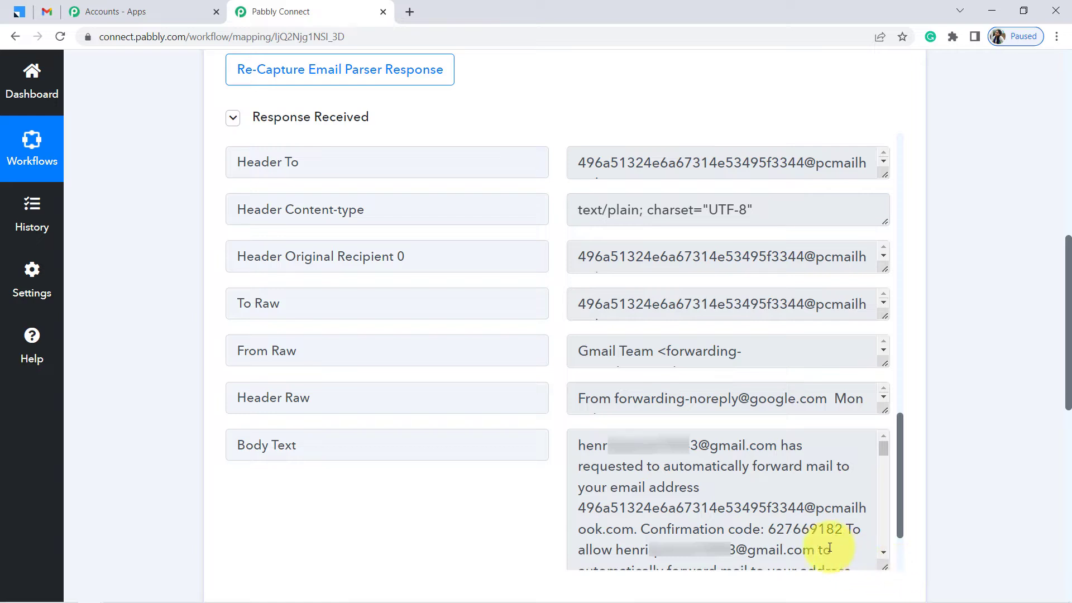
left_click_drag(654, 530, 830, 528)
left_click(805, 523)
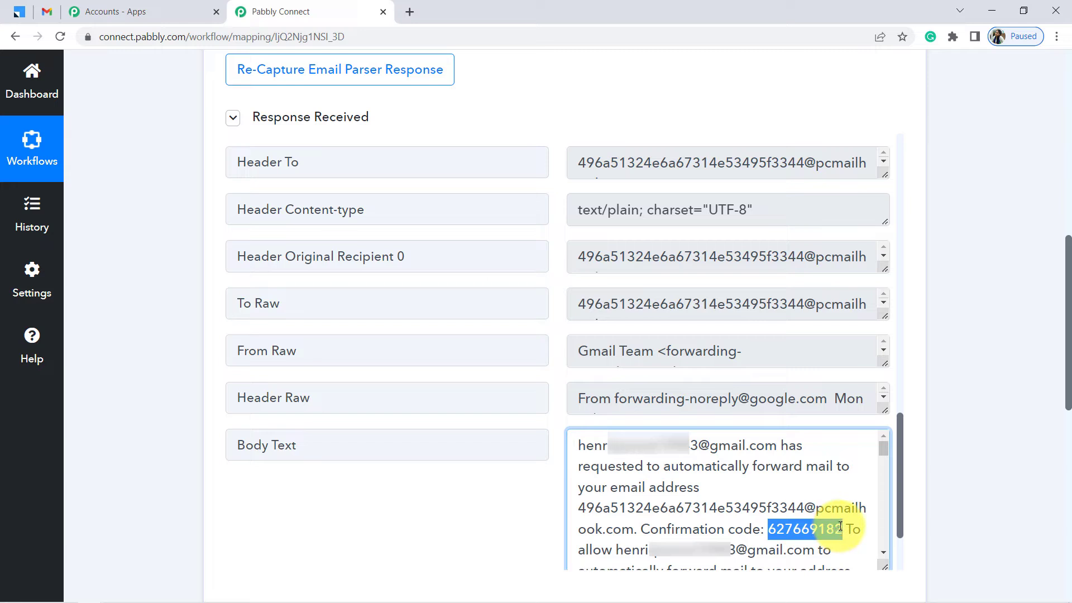
- Verify Gmail's forwarding address with the confirmation code, and save forwarding of incoming mail with Gmail's copy kept in the Inbox
left_click(47, 11)
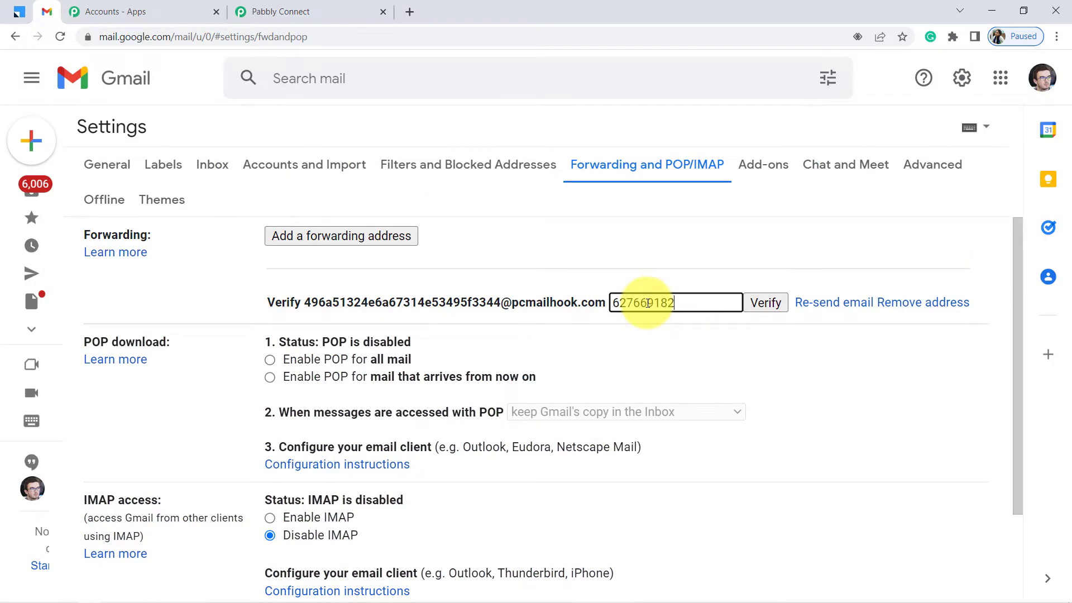
left_click(765, 303)
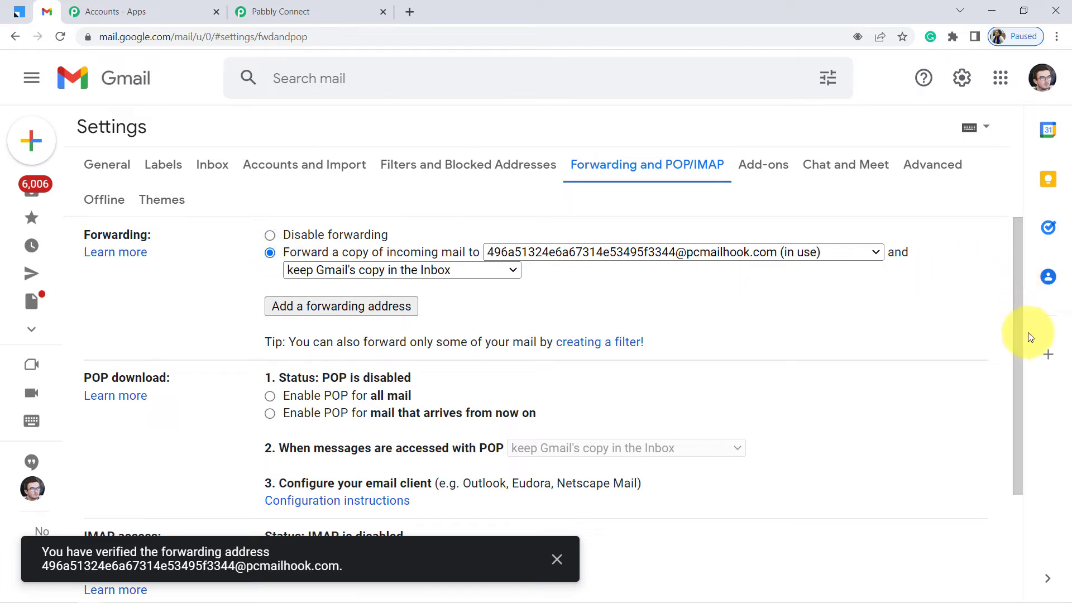
left_click_drag(1017, 323, 1024, 506)
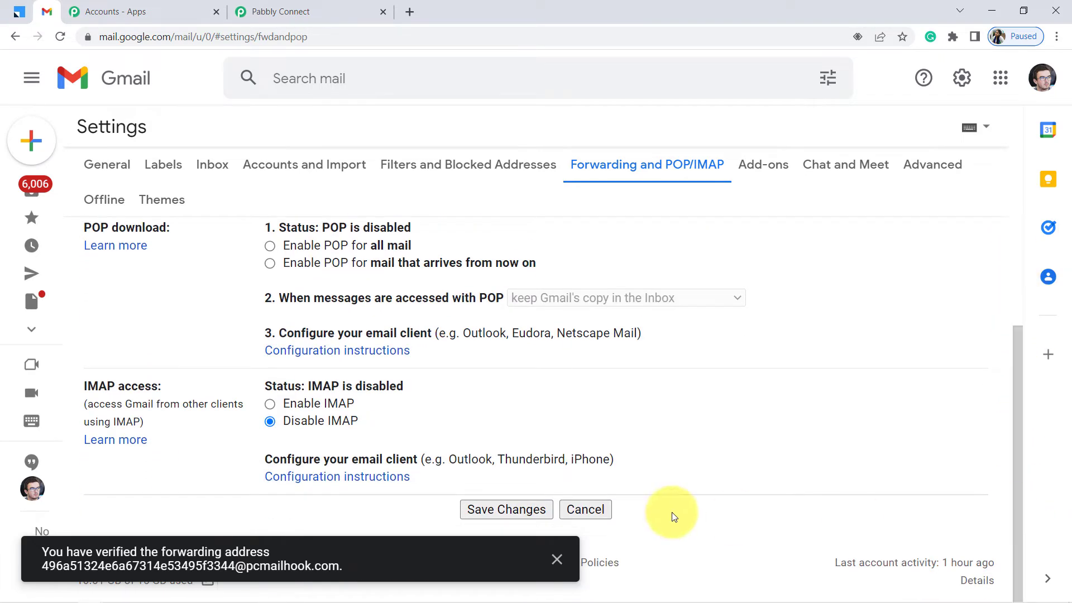
left_click(500, 511)
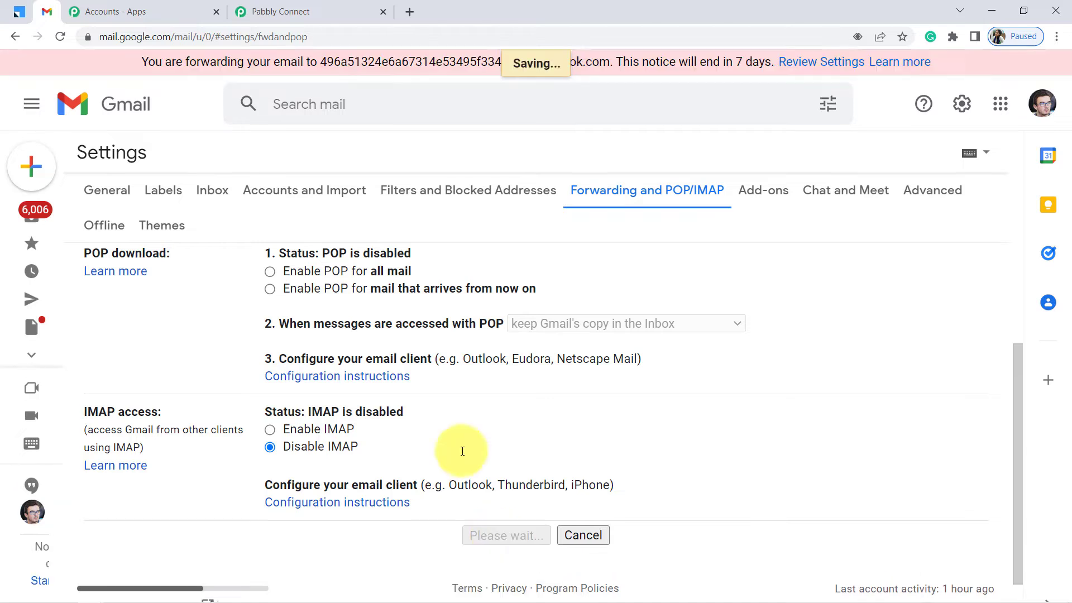
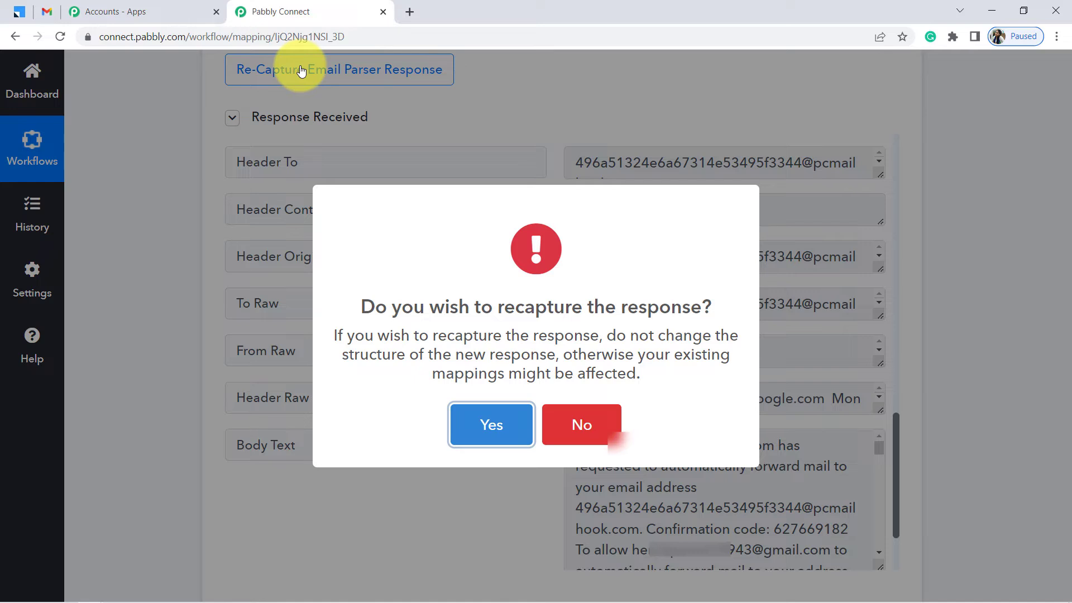
- Start re-capturing the Email Parser response in the Pabbly Connect workflow
left_click(472, 423)
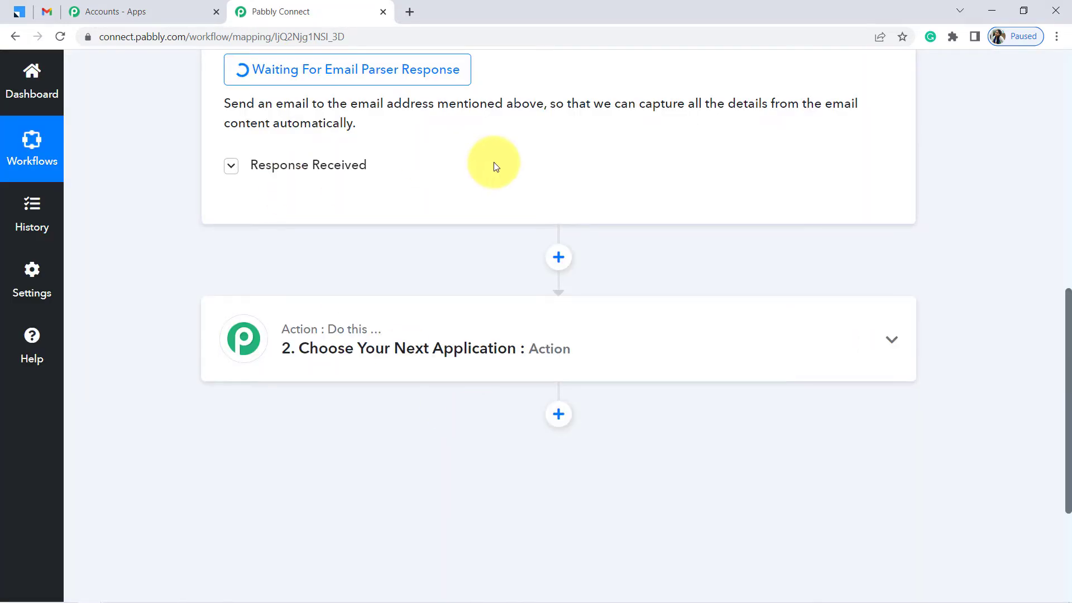
scroll(494, 168, "up", 2)
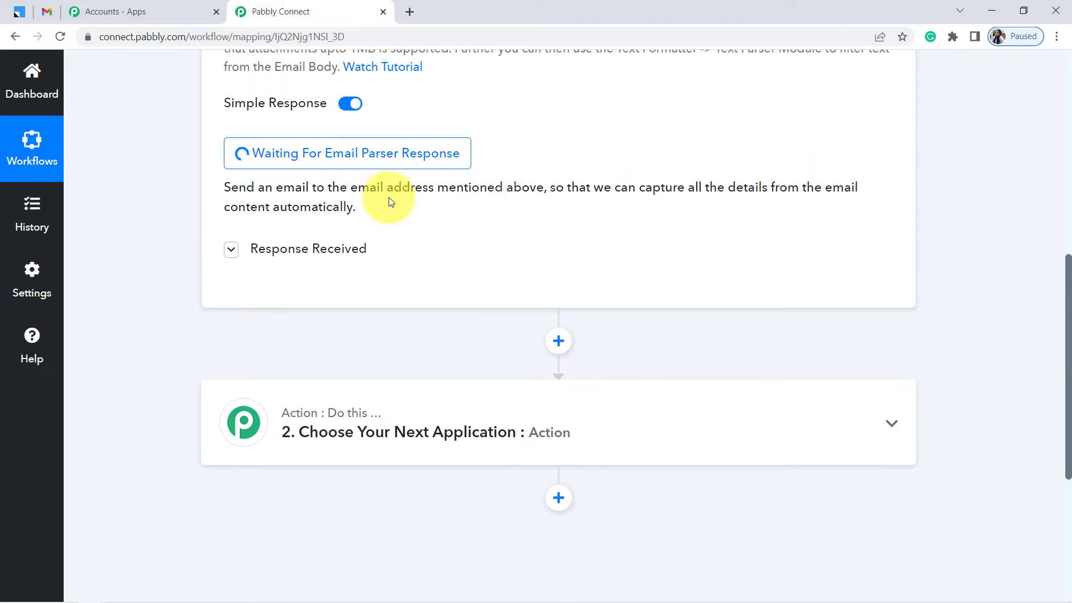
- In Gmail, send your own account an email titled "Facing an issue in the workflow of Pabbly Connect" about the Gmail to Google Sheets workflow not working
left_click(48, 11)
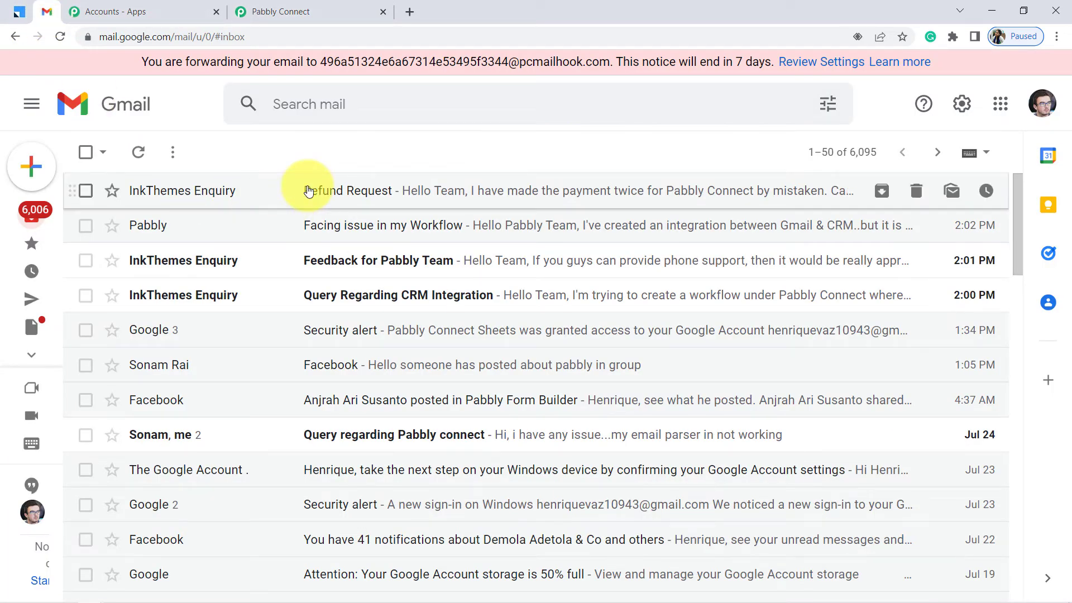
left_click(39, 175)
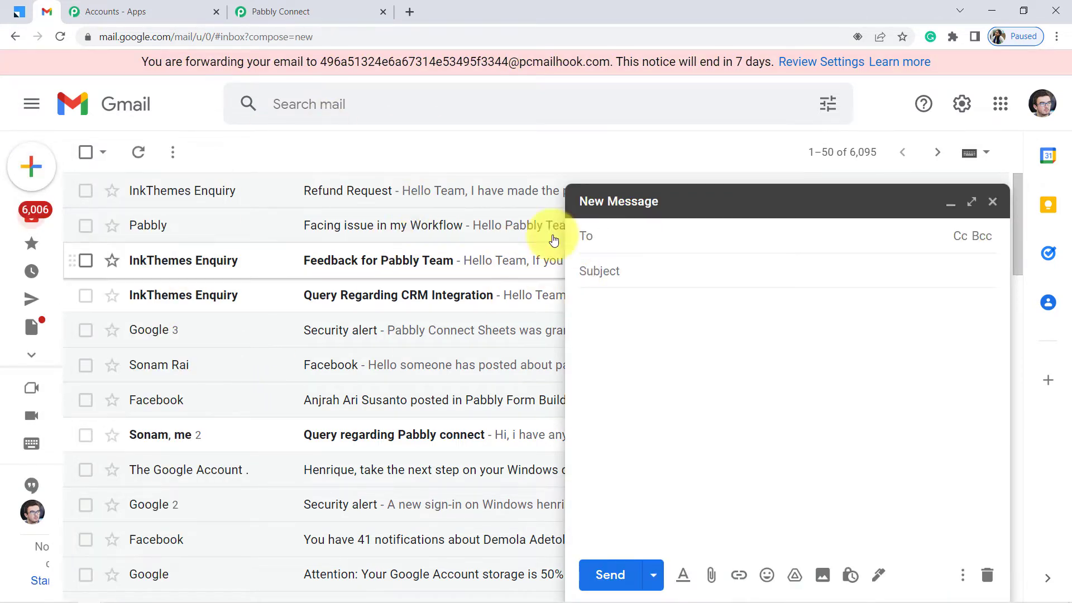
left_click(636, 277)
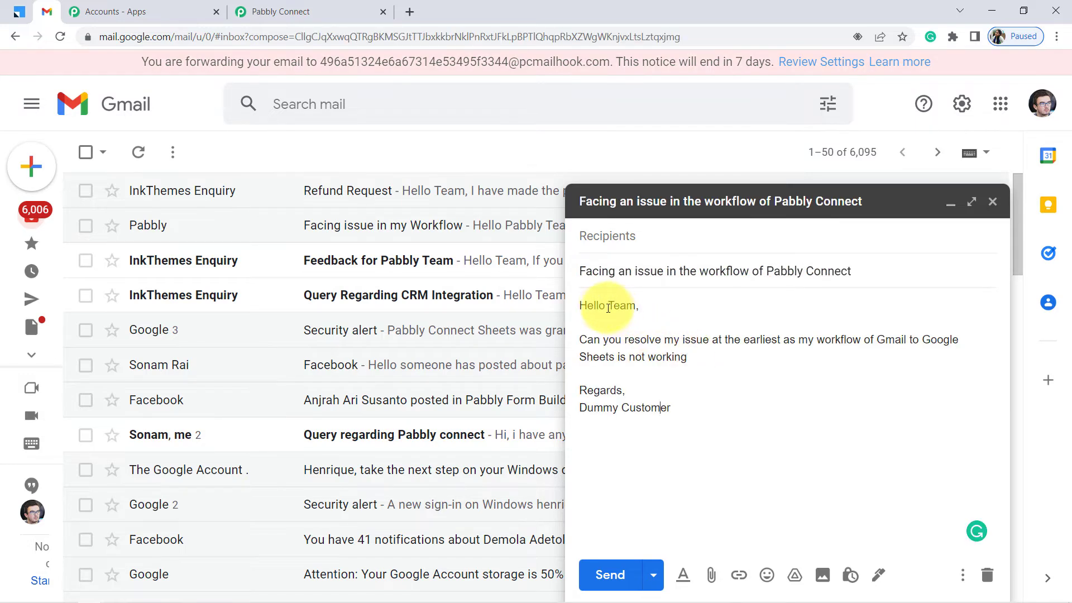
left_click_drag(605, 306, 678, 408)
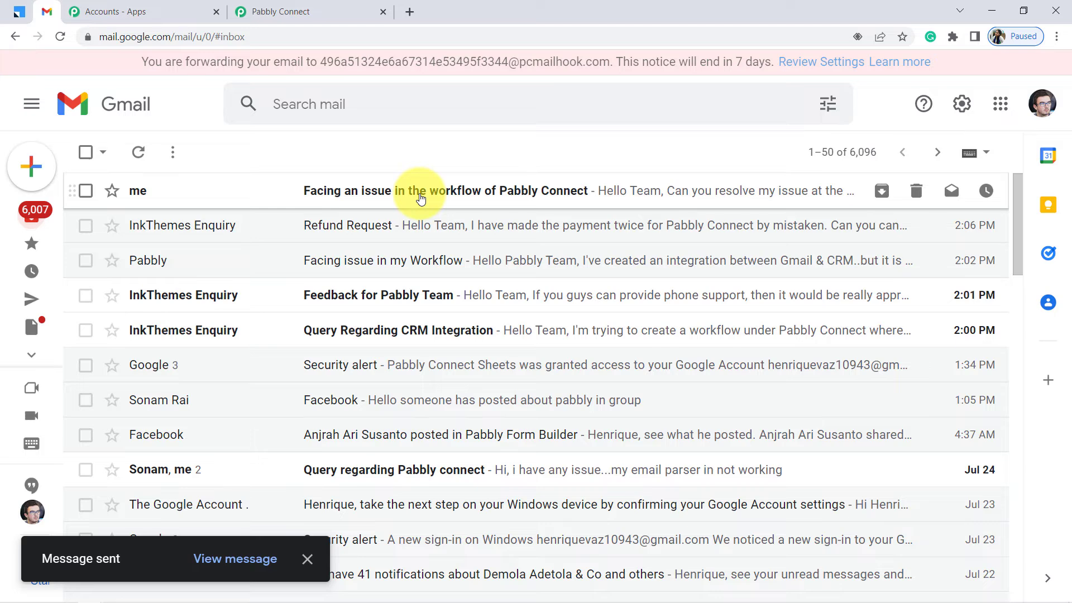
- Open the newly sent issue email in Gmail, and compare its message with the Body Text captured in the Pabbly Connect trigger response
left_click(371, 189)
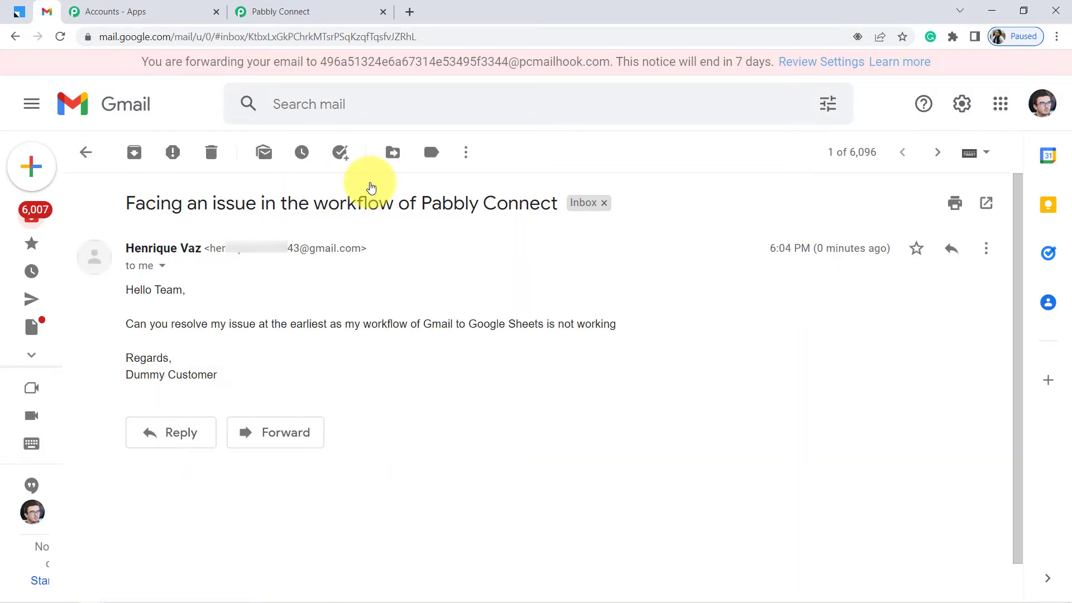
left_click_drag(140, 374, 210, 371)
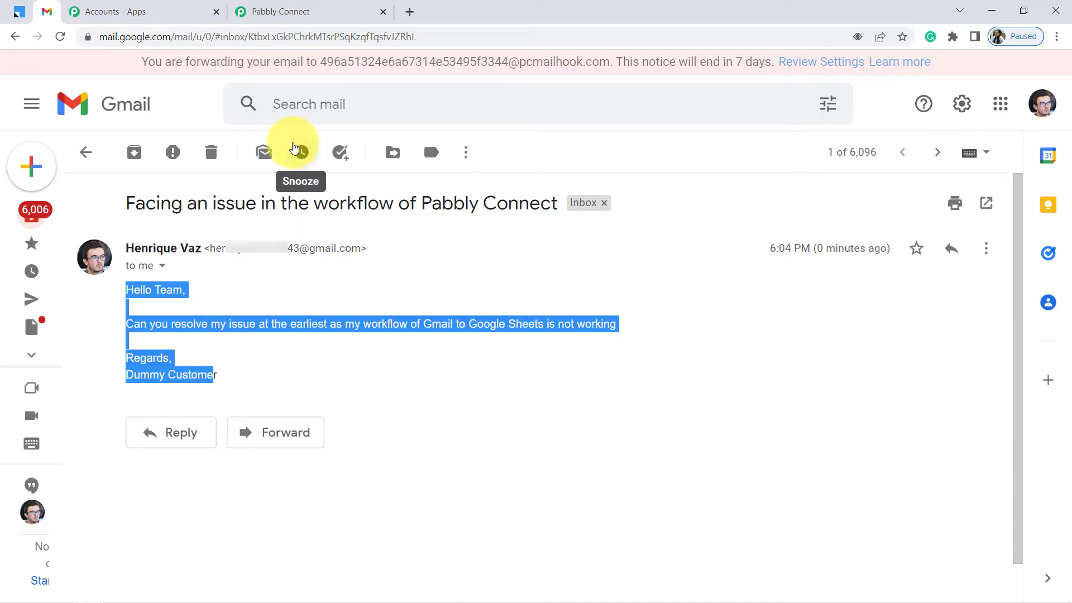
left_click(282, 11)
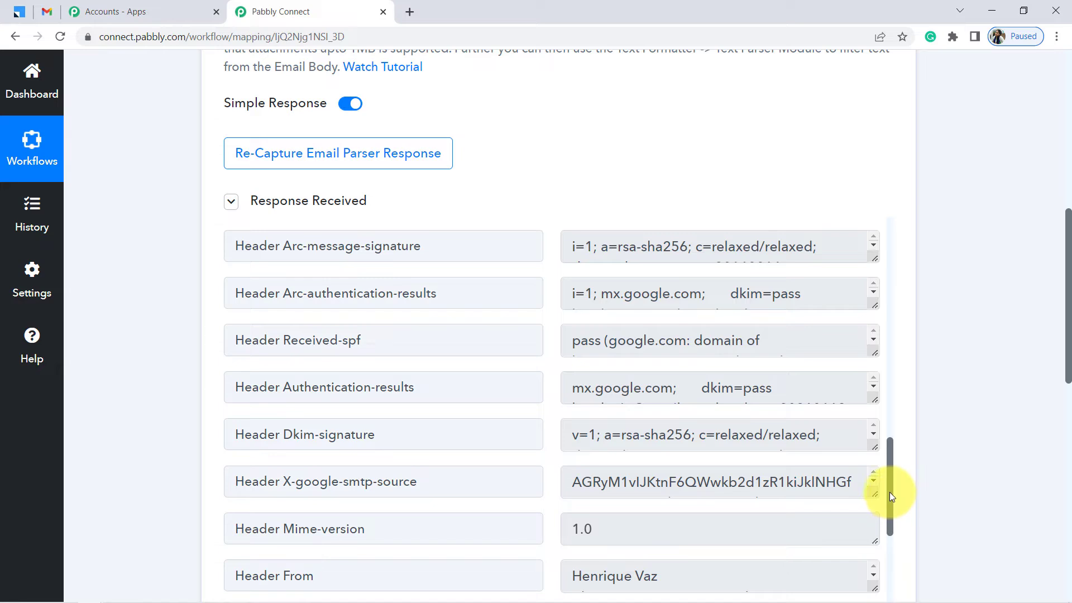
scroll(892, 476, "up", 10)
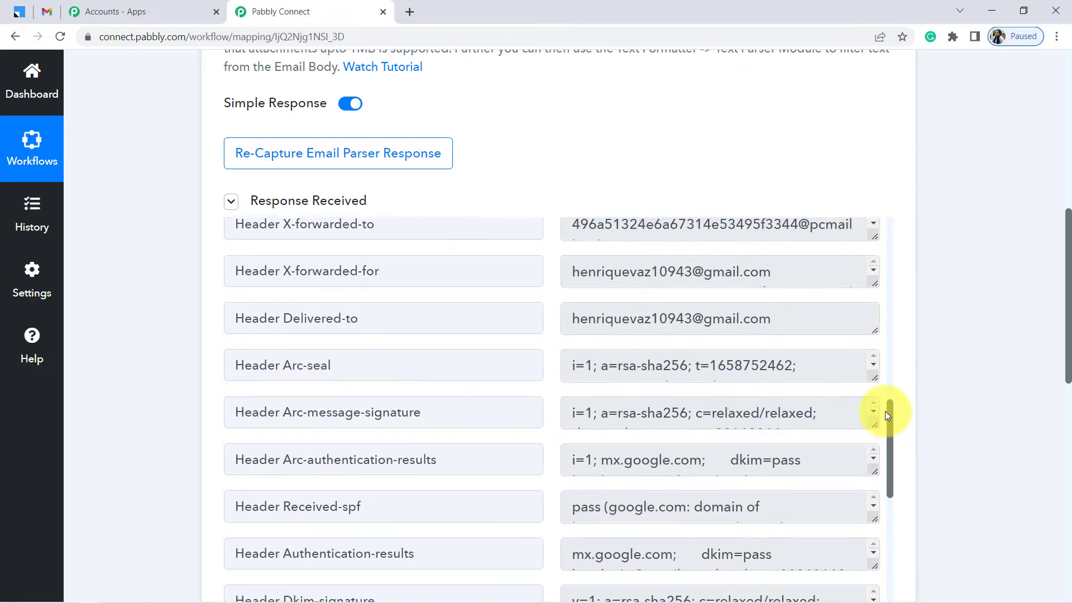
left_click_drag(894, 343, 890, 571)
left_click_drag(1066, 252, 1069, 353)
left_click_drag(877, 264, 883, 371)
left_click_drag(579, 254, 637, 314)
left_click(637, 315)
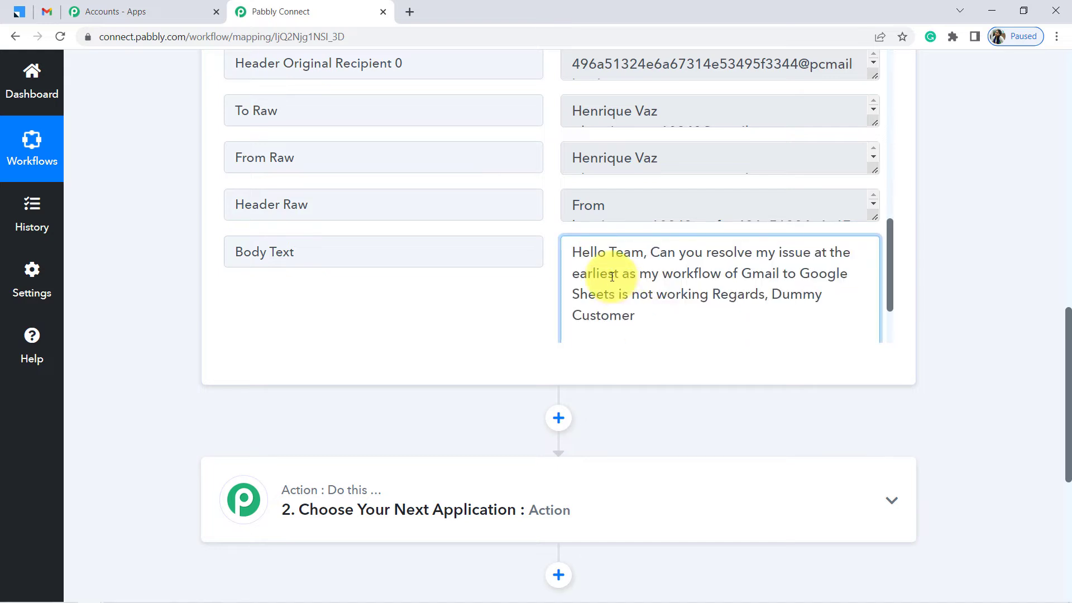
left_click_drag(590, 252, 652, 319)
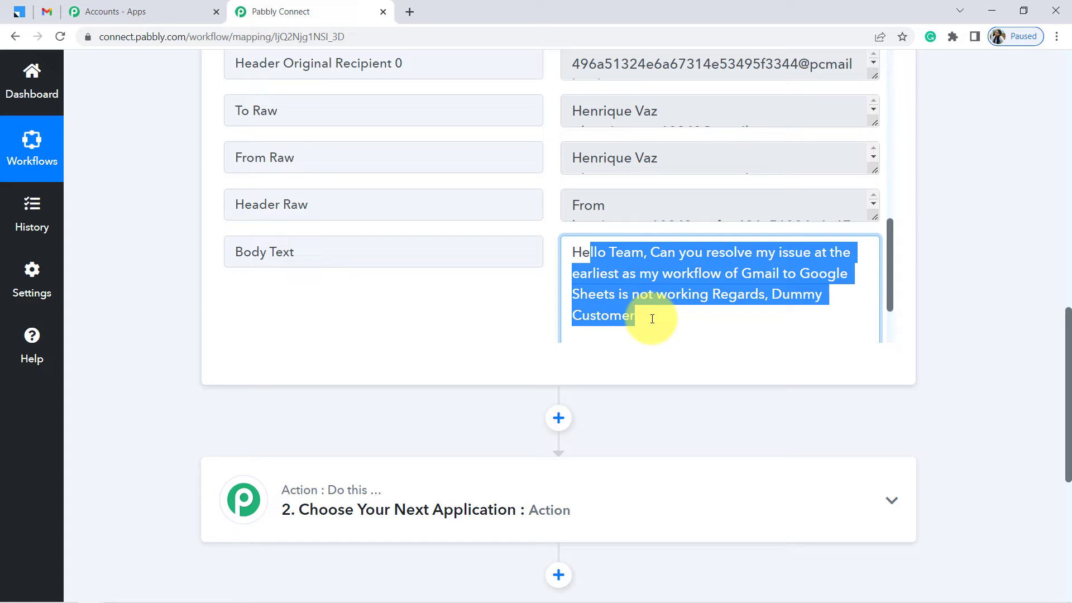
- Expand the app choice of the workflow's second step, and check the Header Subject in the captured Email Parser response
left_click_drag(1068, 365, 1069, 457)
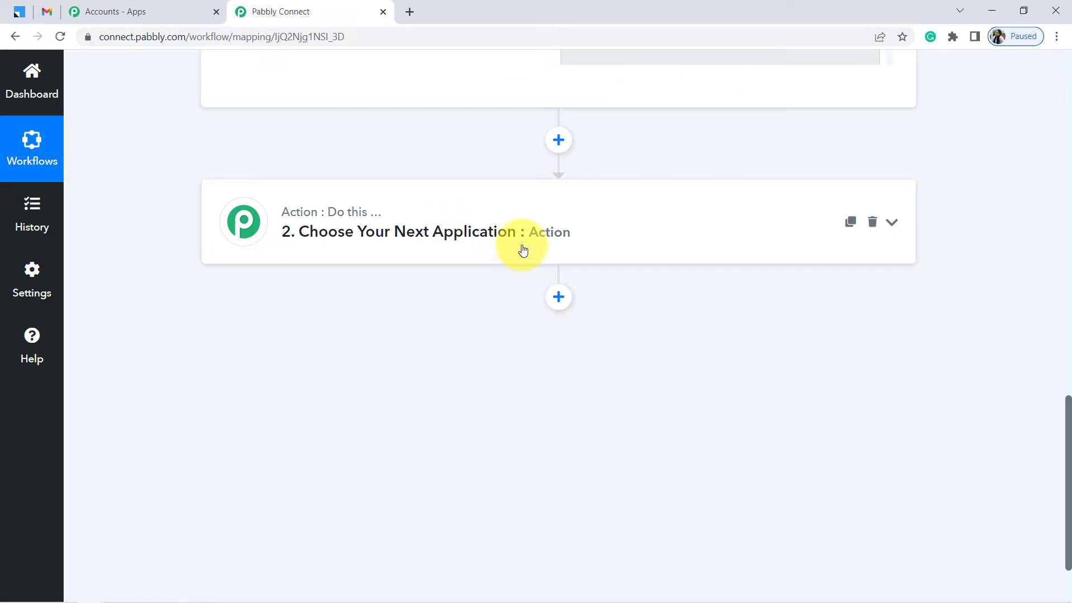
left_click(499, 242)
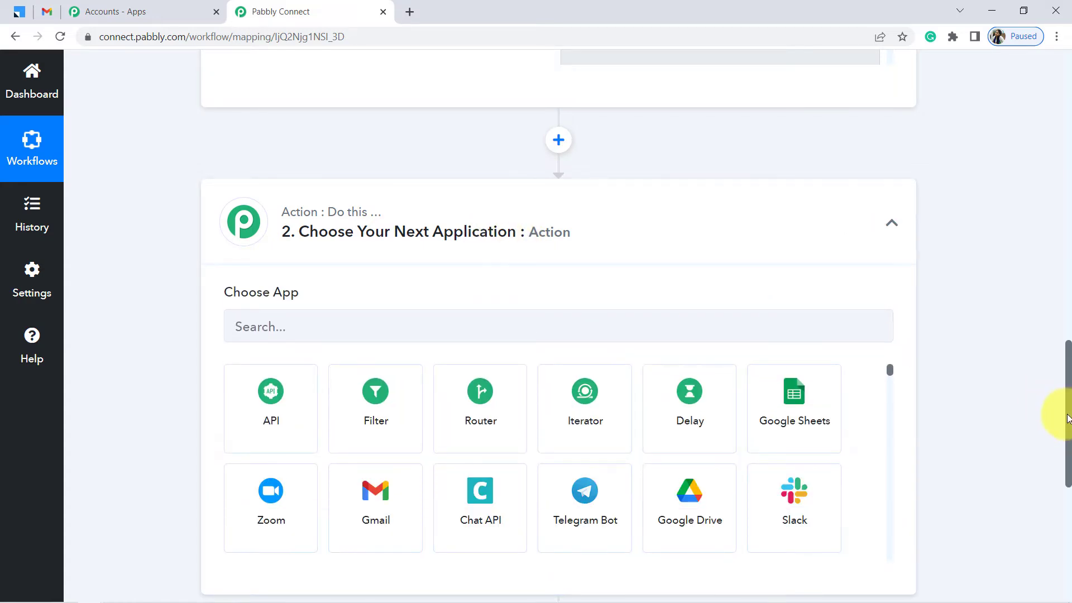
left_click_drag(1067, 409, 1040, 180)
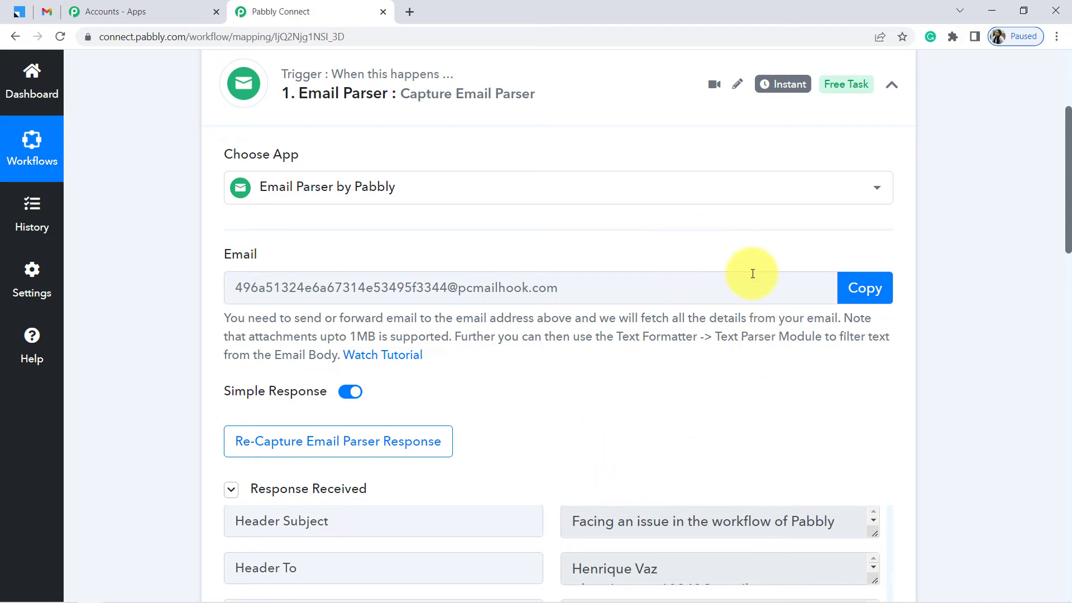
left_click_drag(1068, 164, 1068, 228)
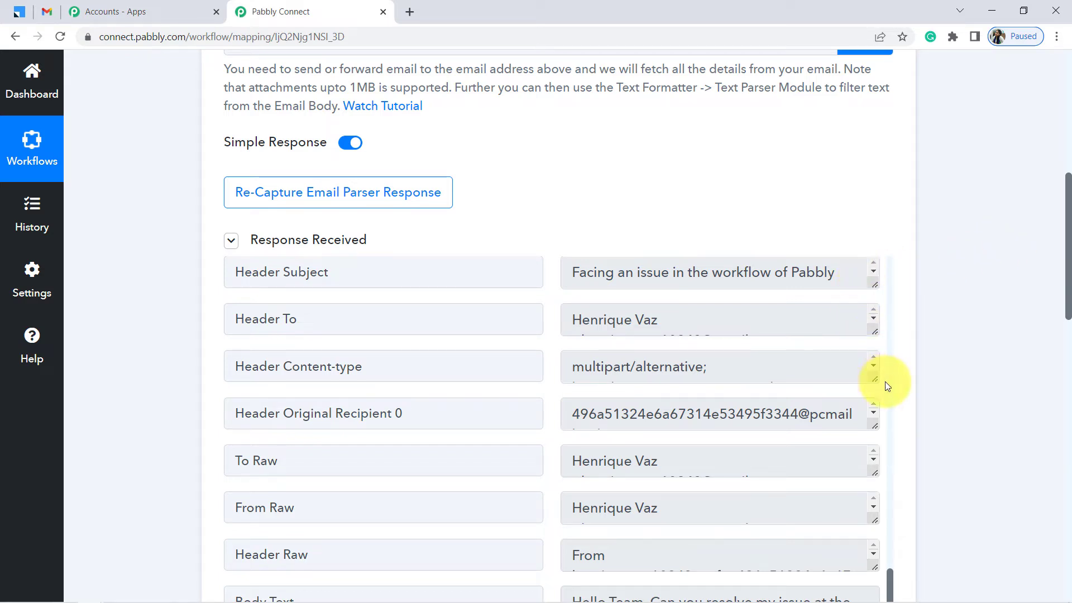
left_click_drag(1068, 283, 1068, 319)
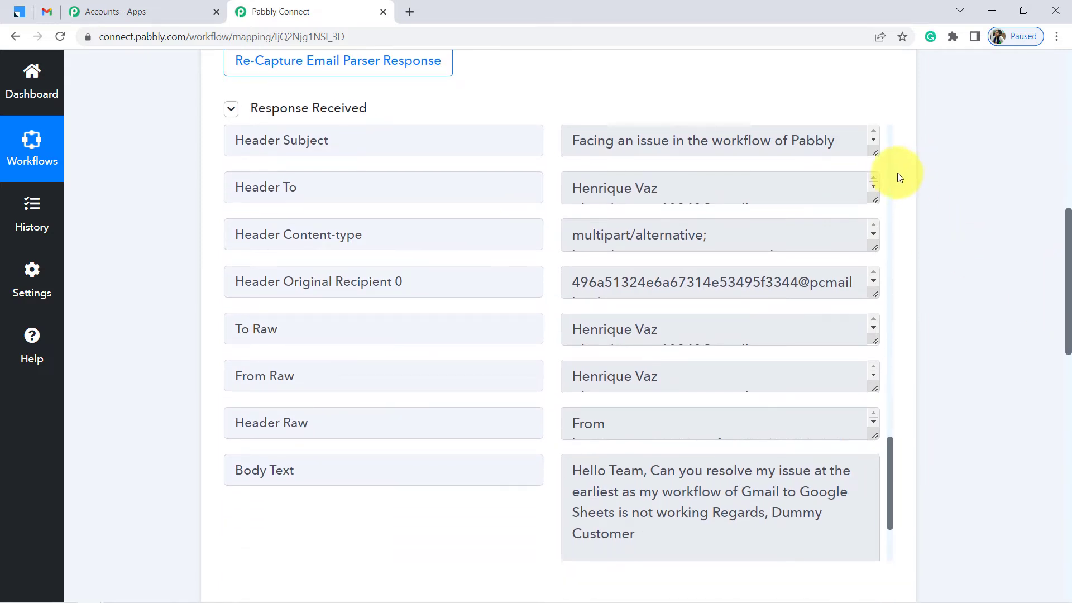
left_click_drag(874, 150, 875, 222)
double_click(646, 141)
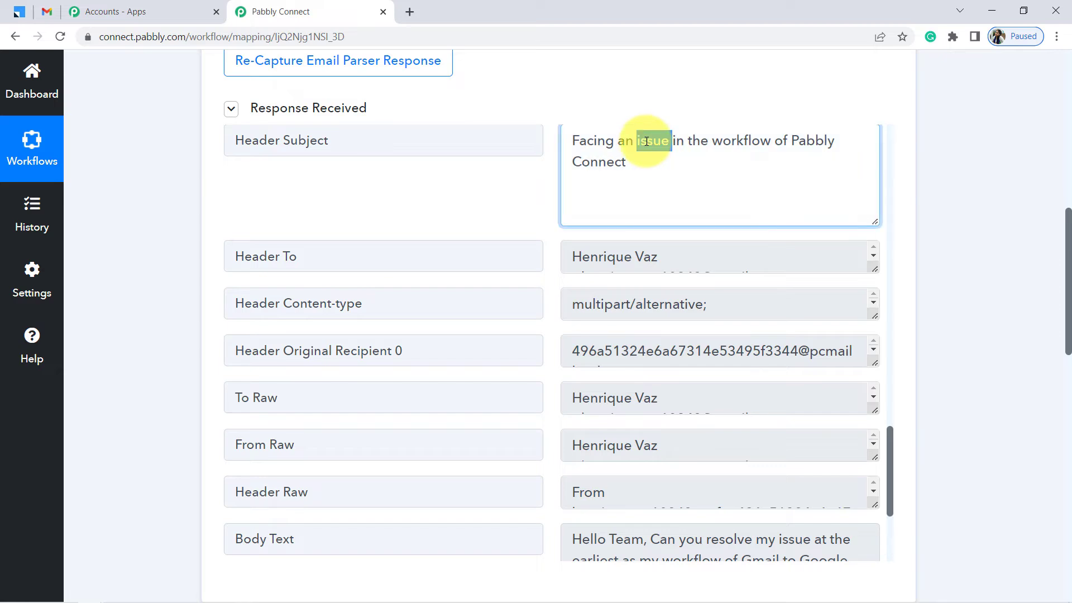
- Review the subjects of the emails in the Gmail inbox, and return to the Pabbly Connect workflow
left_click(45, 12)
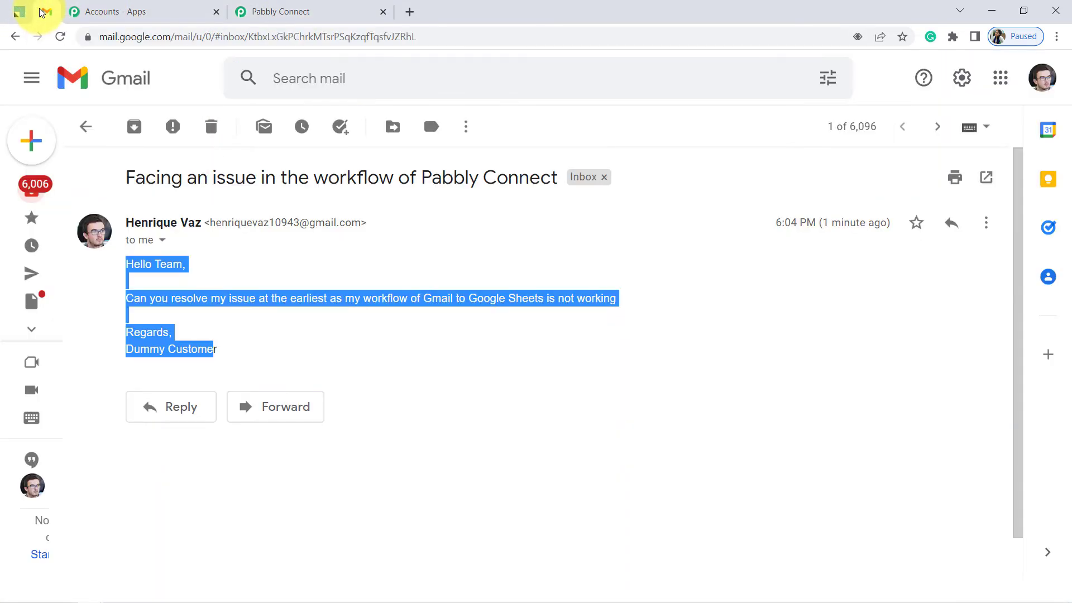
left_click(85, 128)
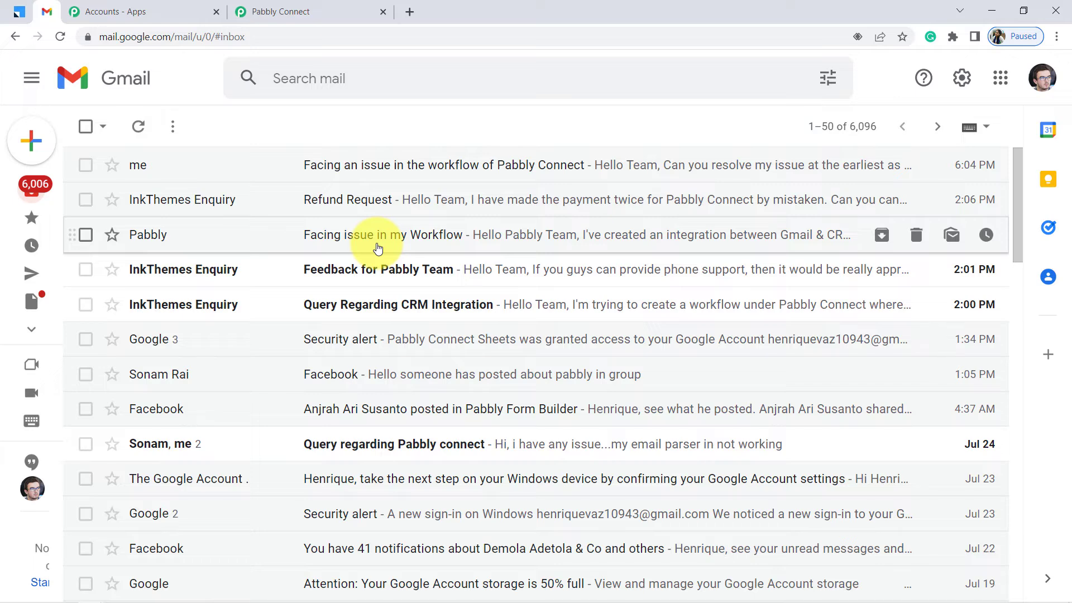
left_click(291, 7)
left_click(187, 159)
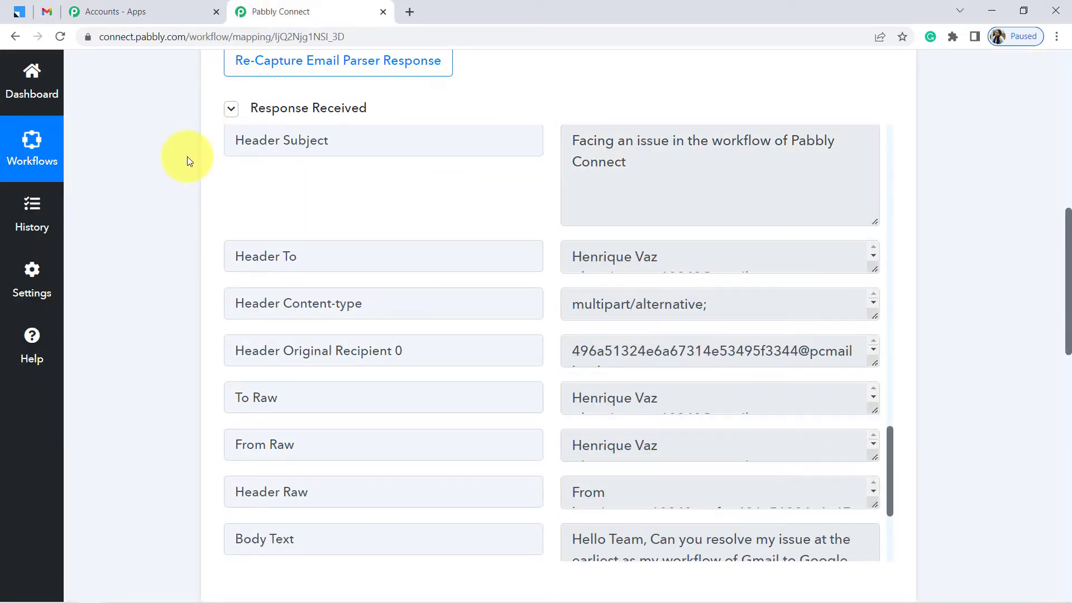
- Choose Filter by Pabbly as the action app and set the first condition's label to the Email Parser Subject
scroll(187, 159, "down", 5)
scroll(187, 156, "down", 5)
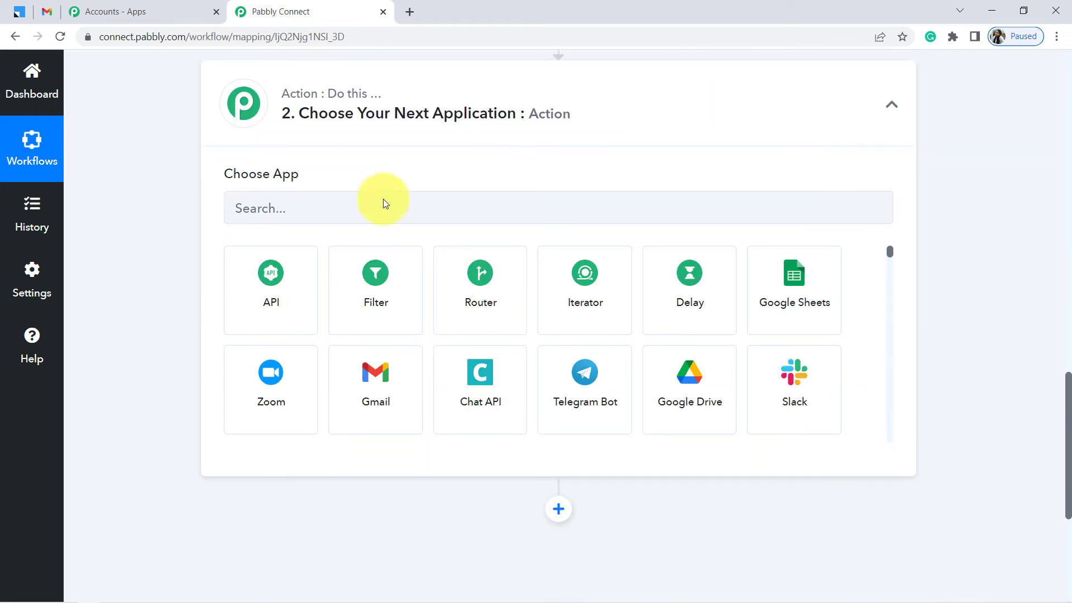
left_click(389, 286)
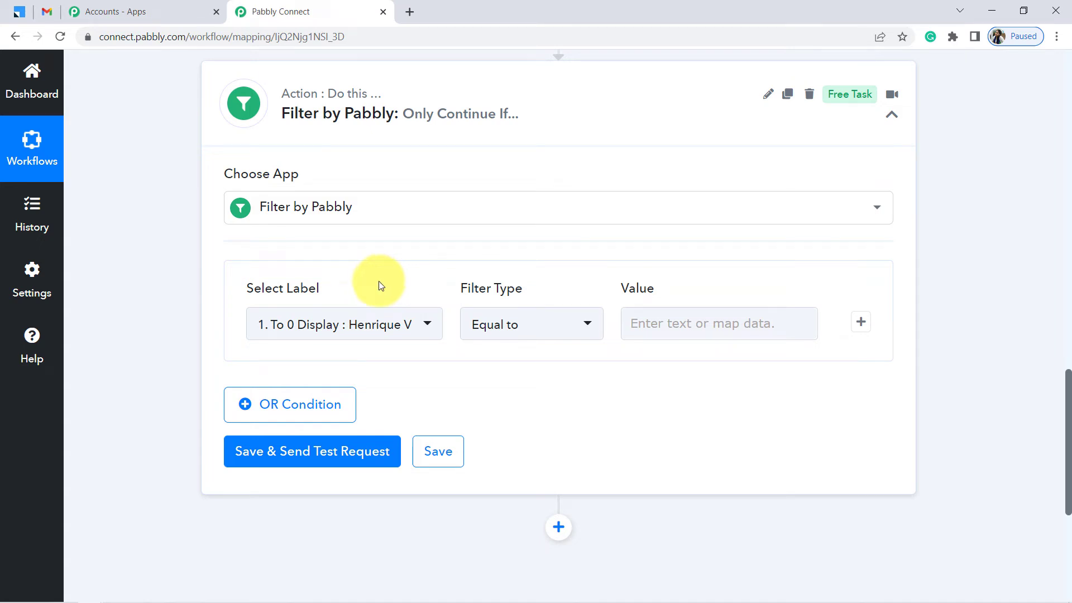
left_click(346, 326)
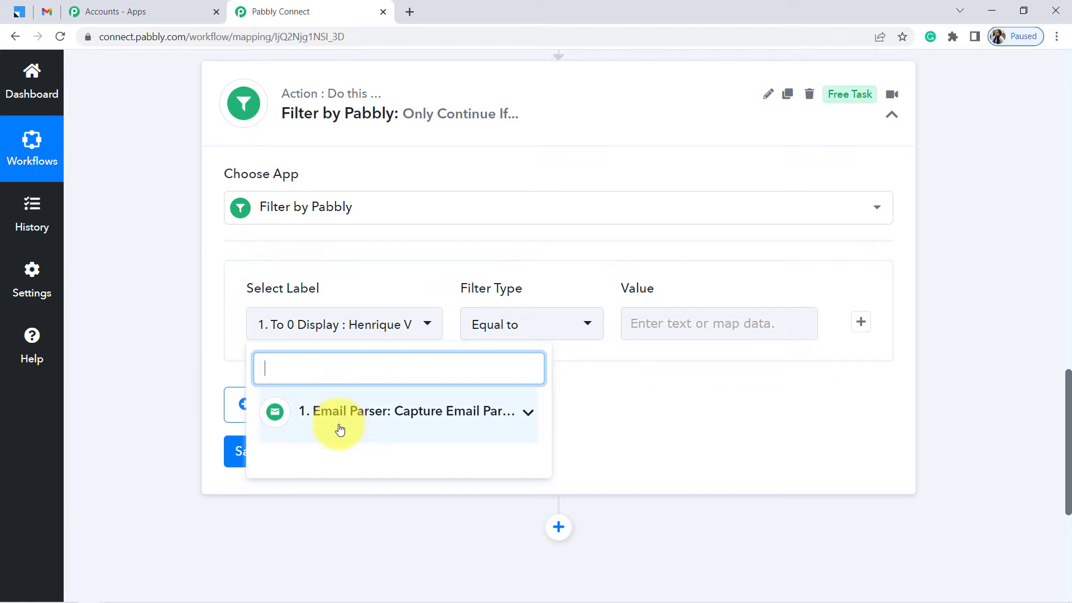
left_click(428, 412)
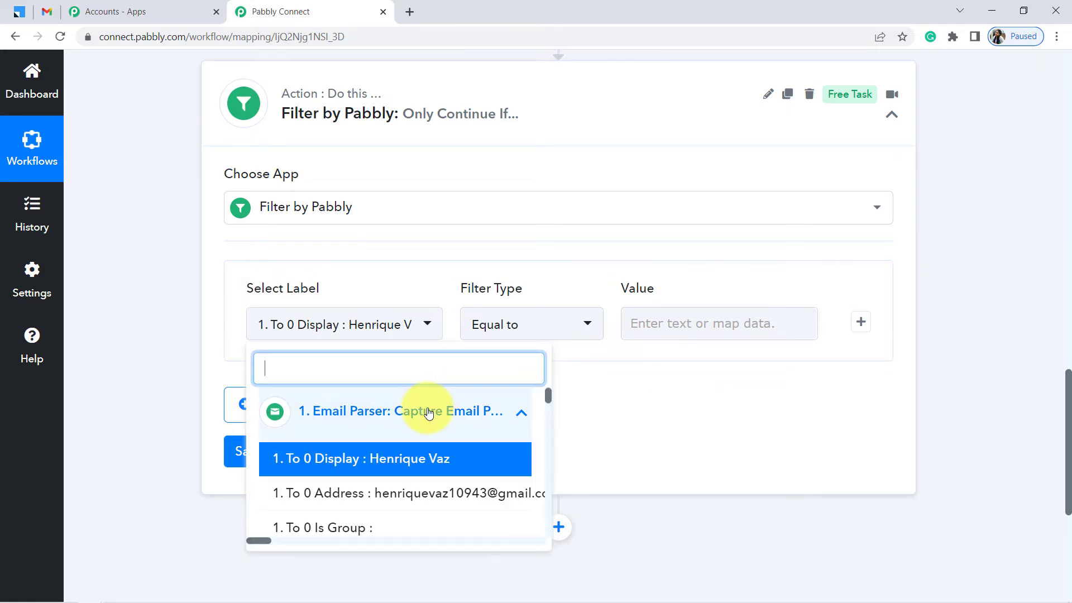
type("subj")
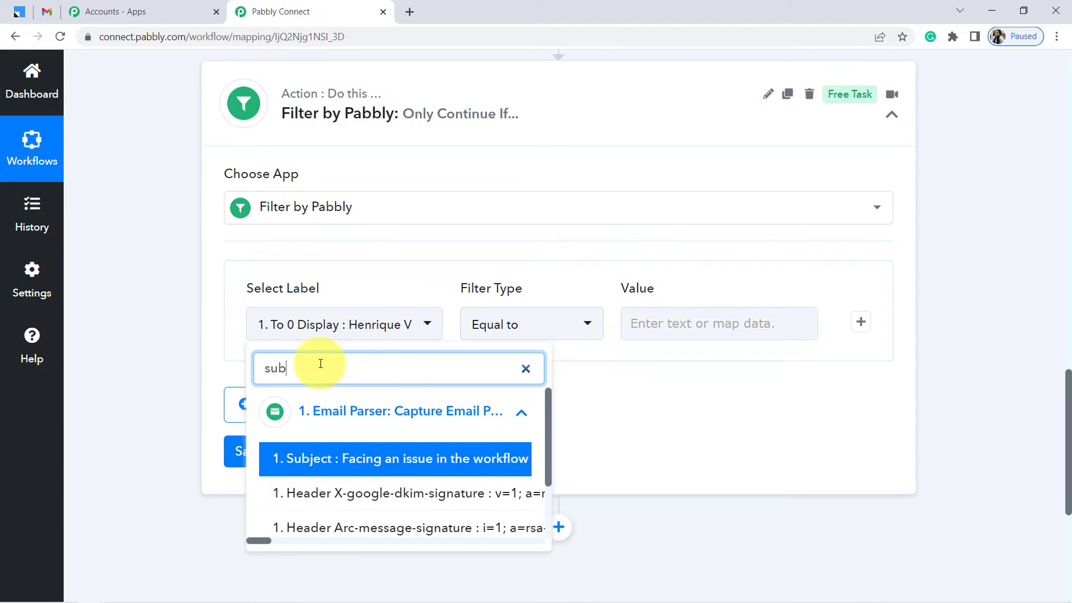
left_click(345, 470)
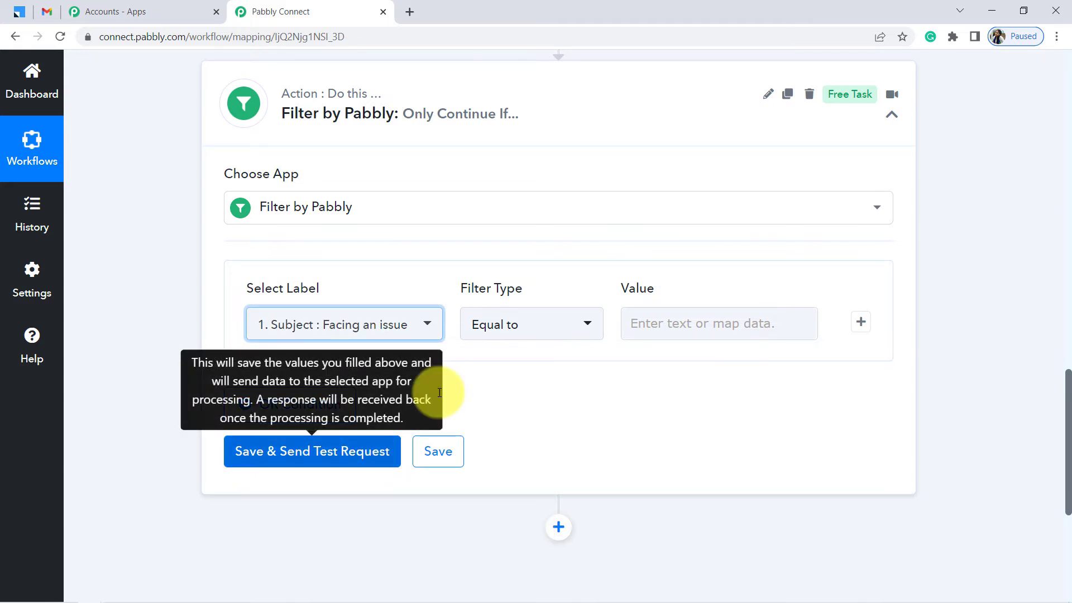
- Set the first condition's filter type to Contains with the value "Issue"
left_click(512, 331)
left_click(494, 463)
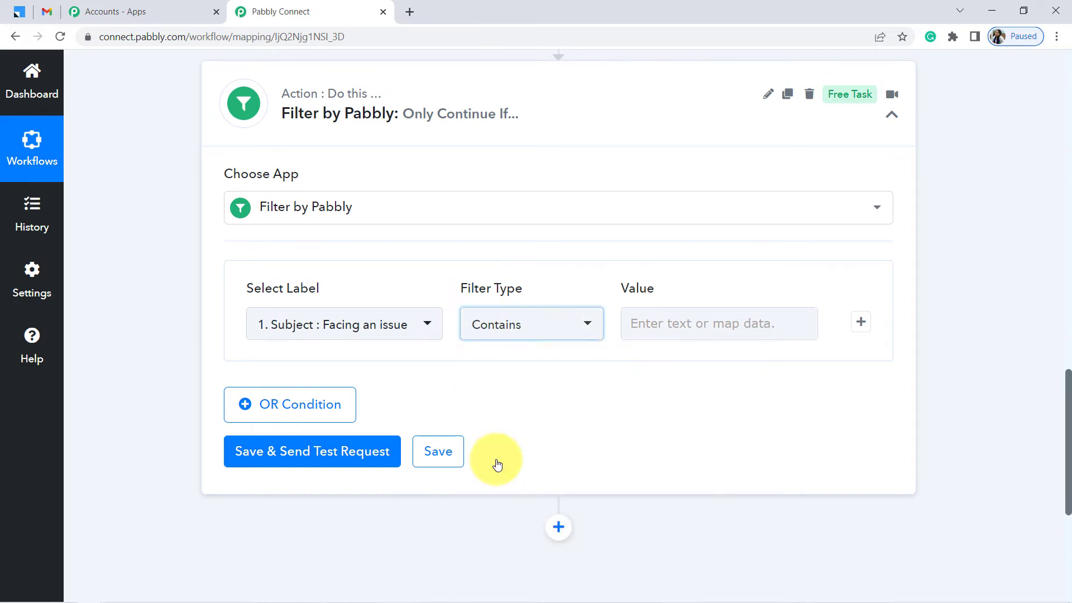
left_click(662, 325)
type("Issue")
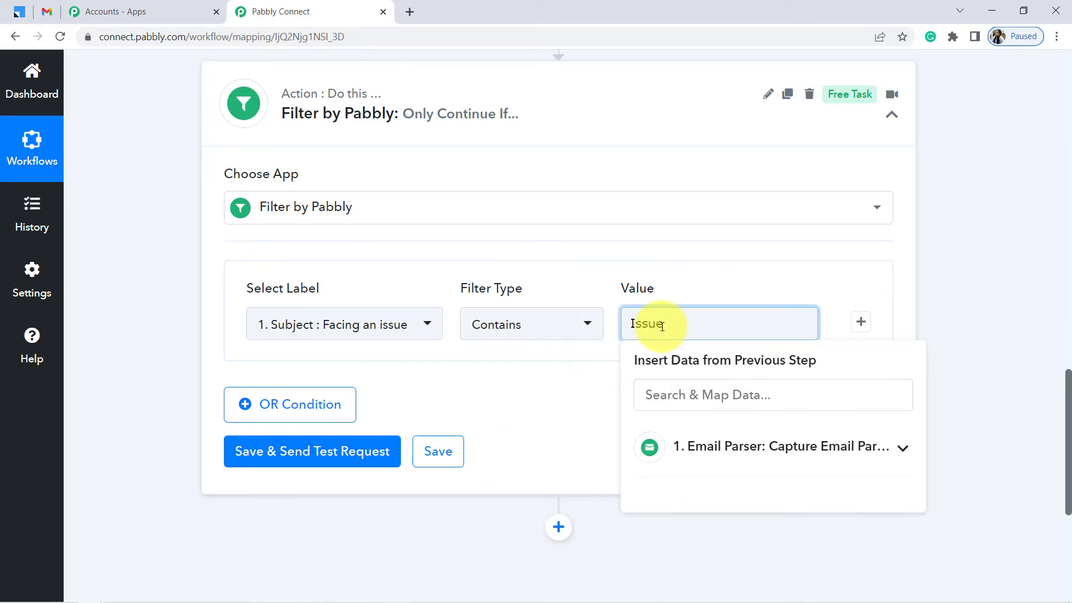
left_click(471, 393)
- Add an OR condition requiring the trigger's Subject to contain "workflow"
left_click(334, 412)
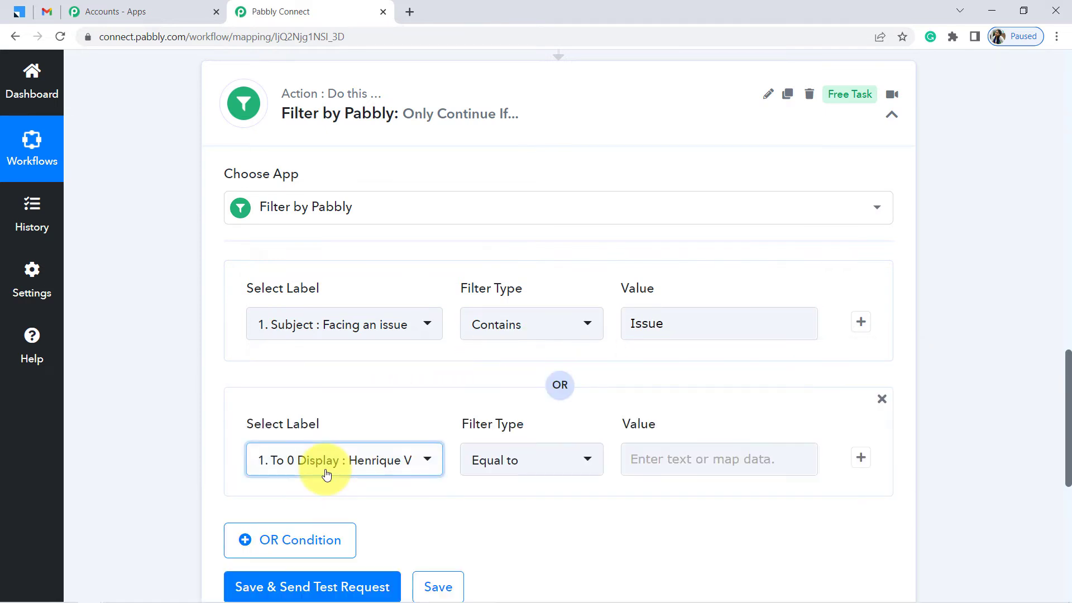
left_click(323, 470)
left_click(367, 375)
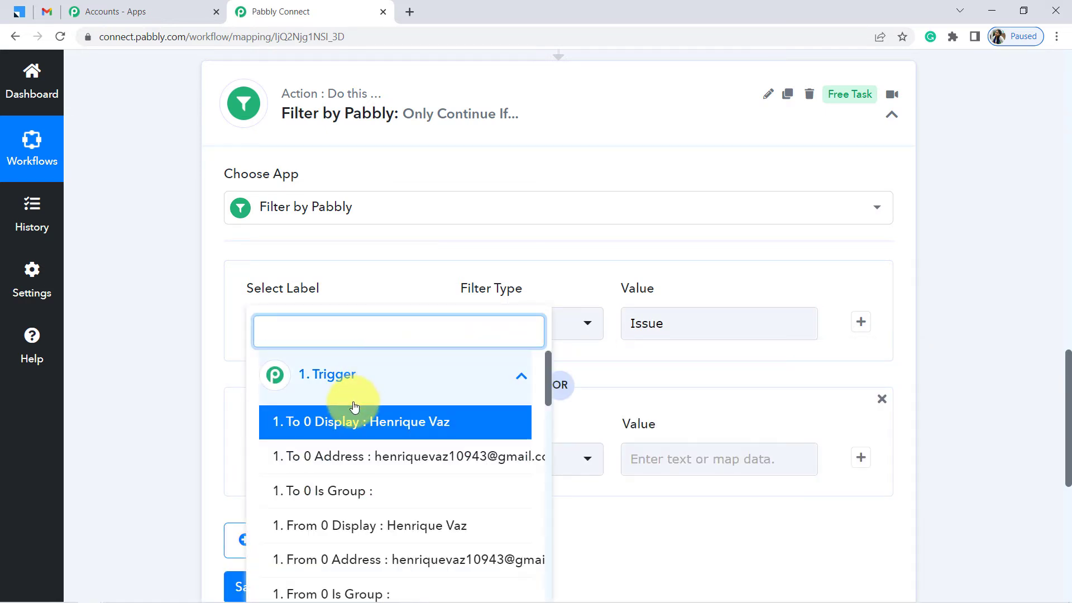
type("subje")
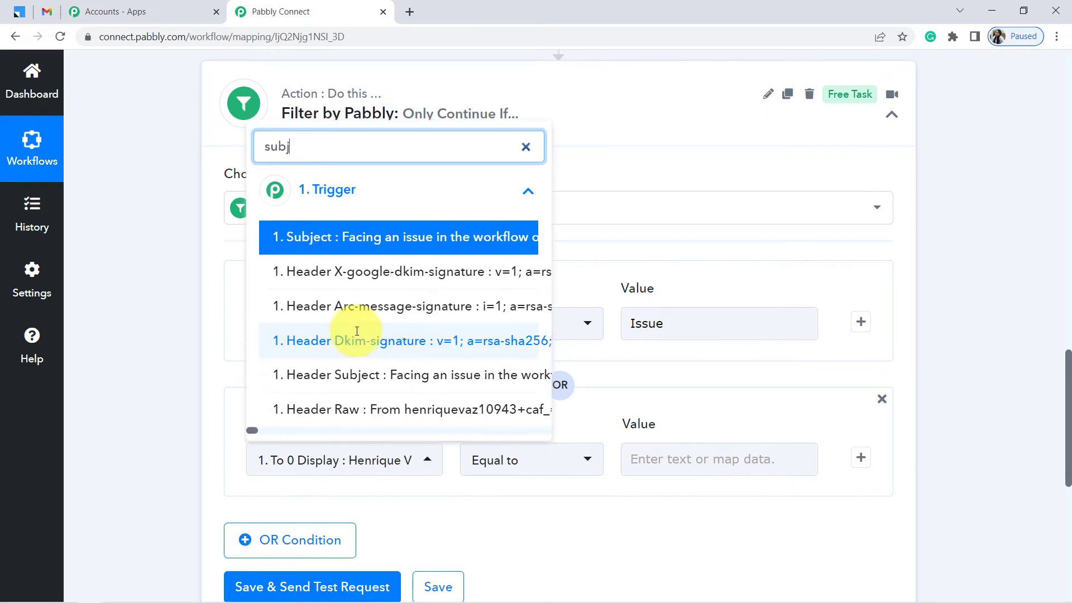
left_click(422, 240)
left_click(544, 460)
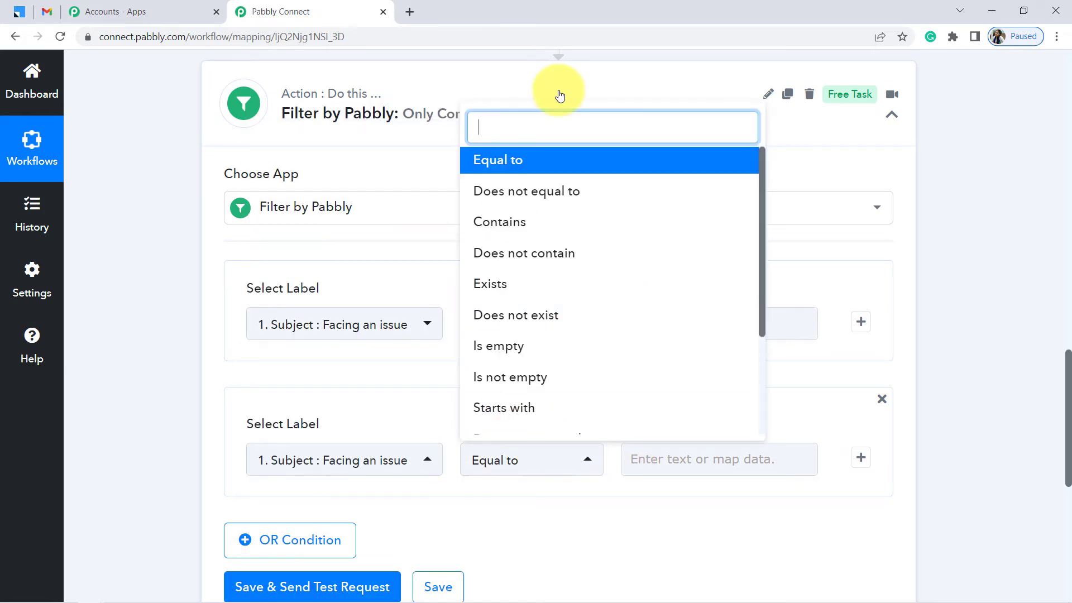
left_click(510, 222)
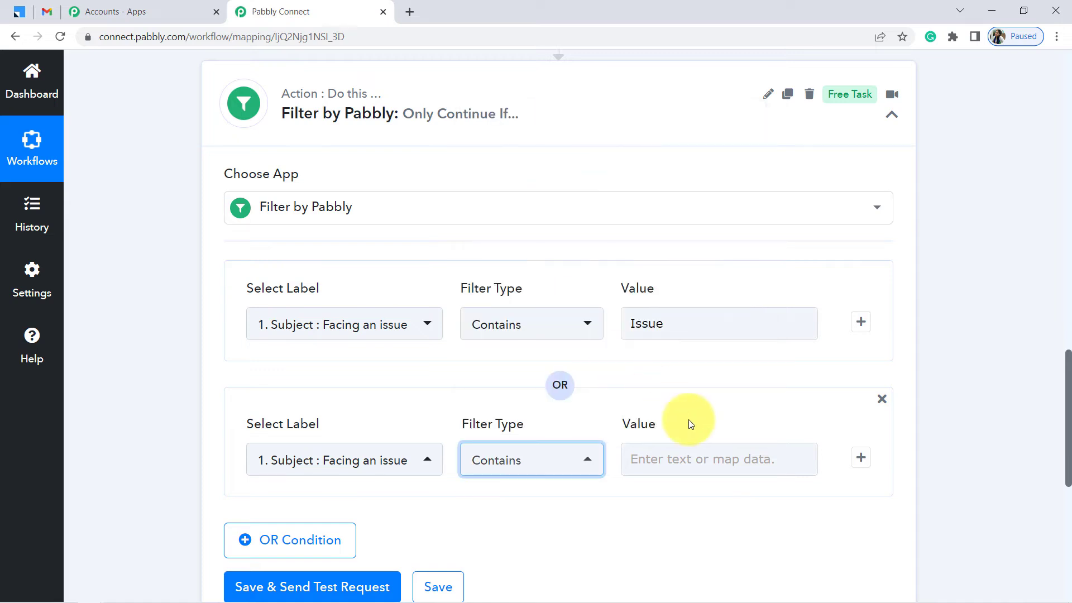
left_click(669, 459)
type("workflow")
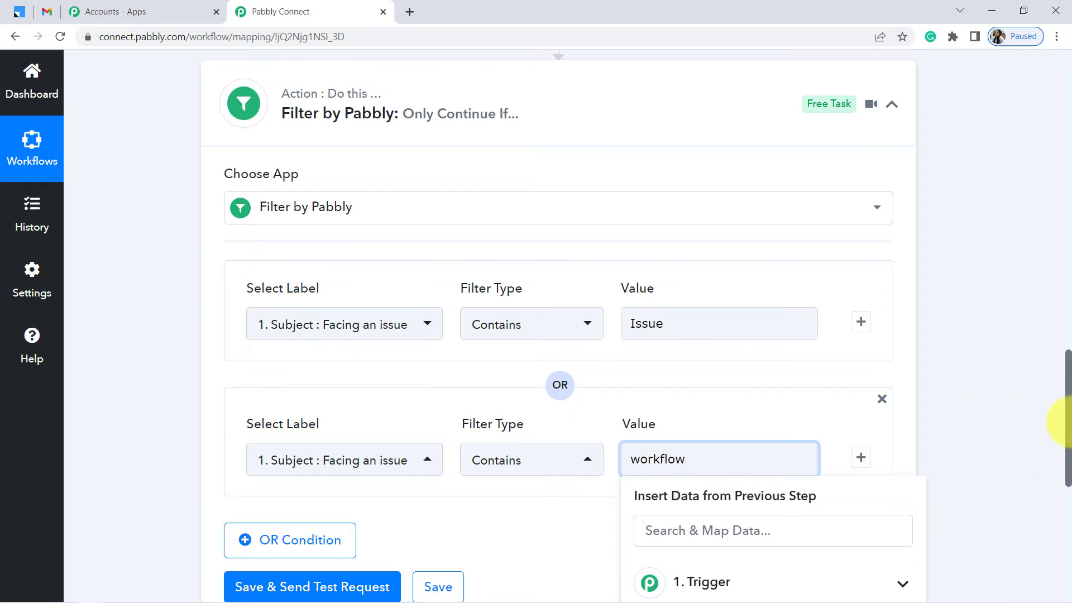
- Add a third OR condition requiring the trigger's Subject to contain "error"
scroll(1067, 390, "down", 3)
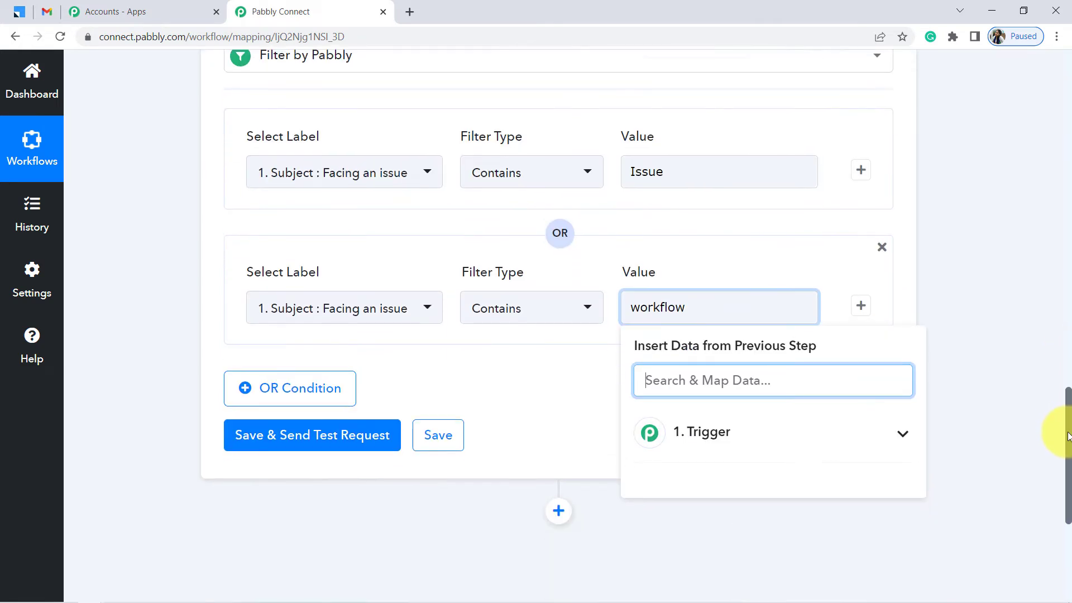
left_click(301, 347)
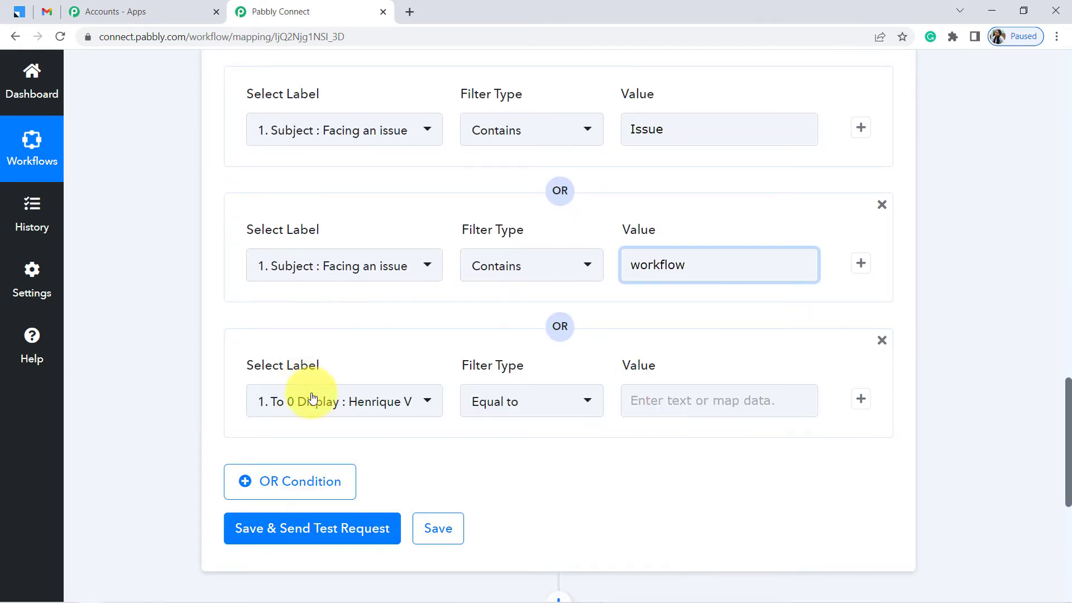
left_click(318, 412)
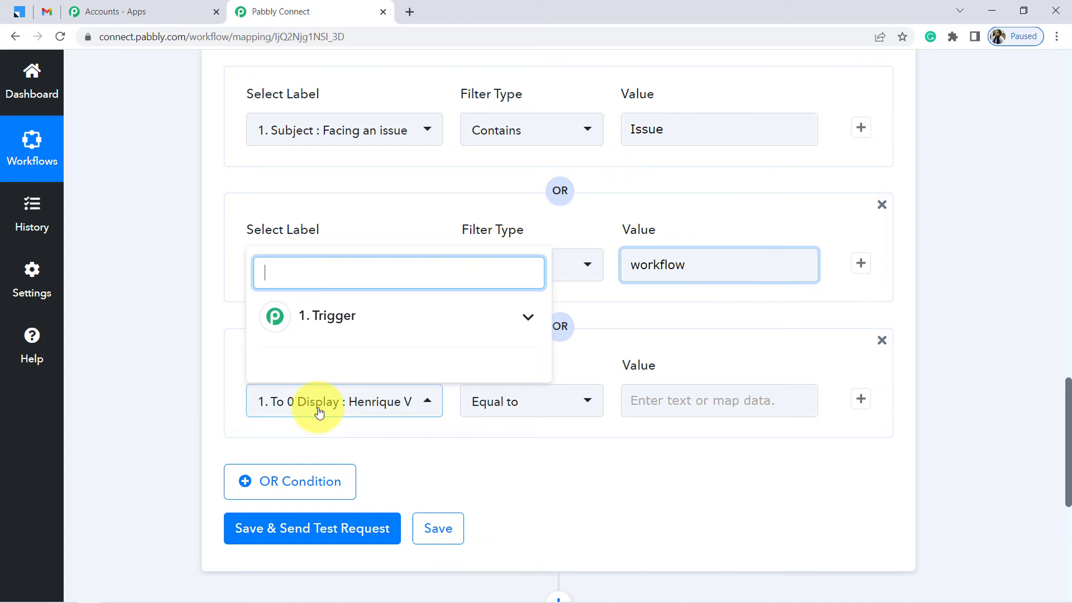
left_click(333, 319)
type("subje")
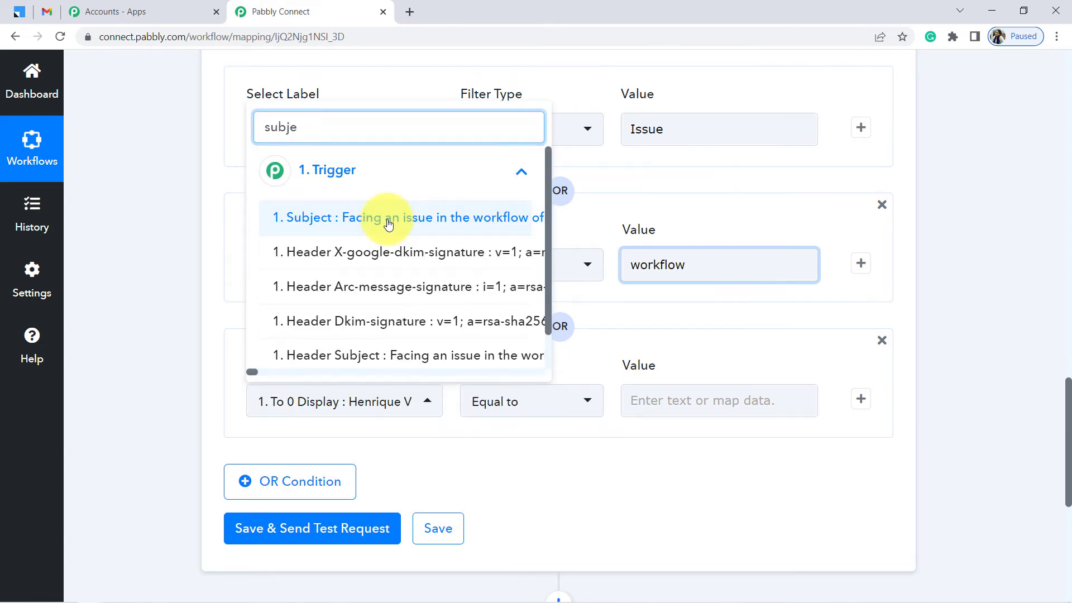
left_click(390, 225)
left_click(669, 391)
type("error")
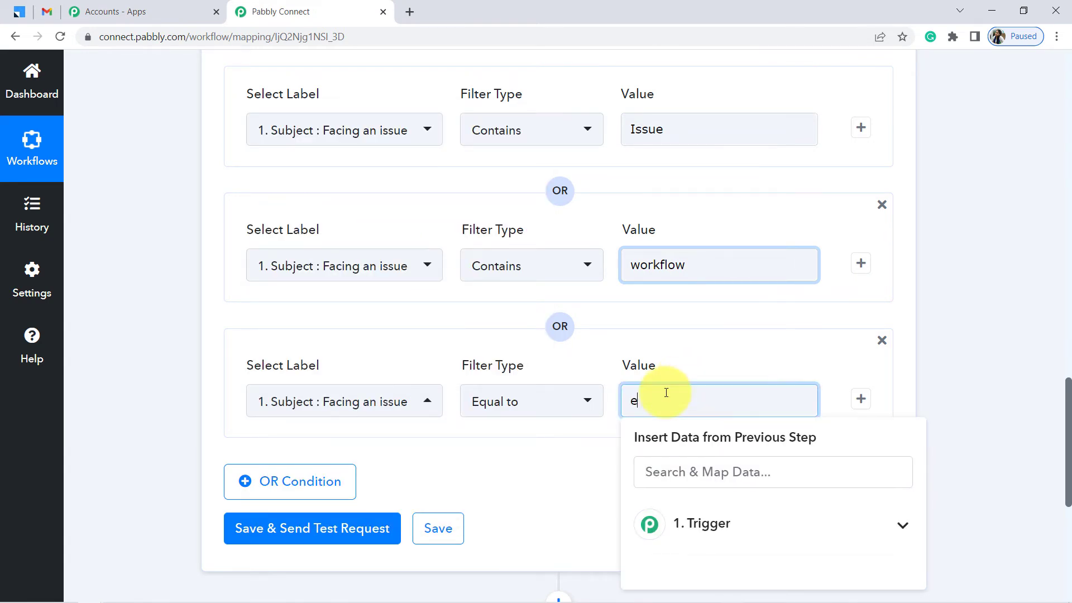
left_click(576, 401)
left_click(502, 222)
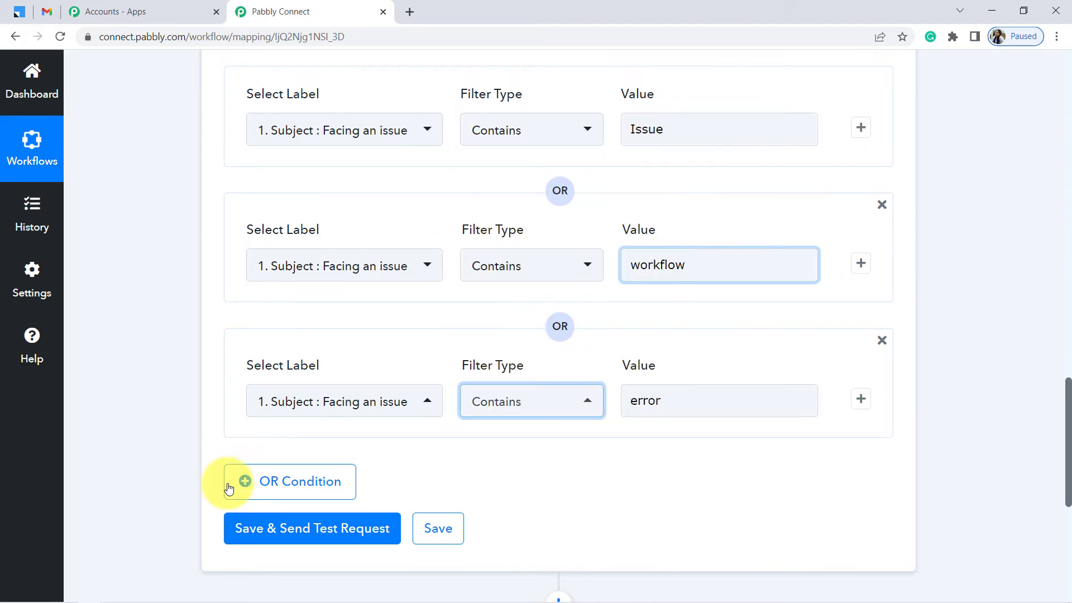
- Add a fourth OR condition requiring the trigger's Subject to contain "feedback"
left_click(254, 489)
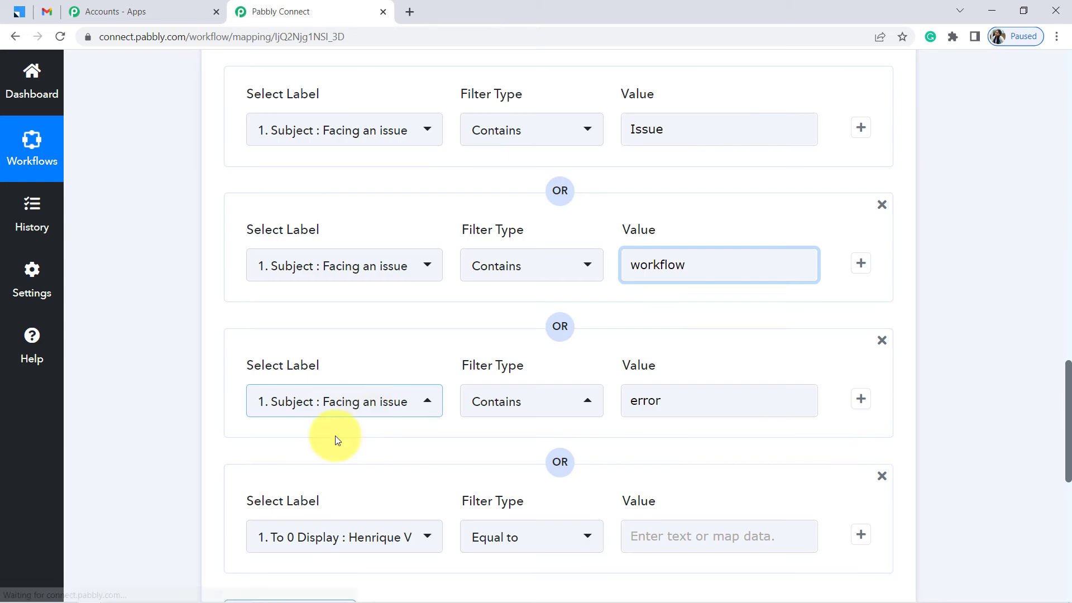
left_click(302, 550)
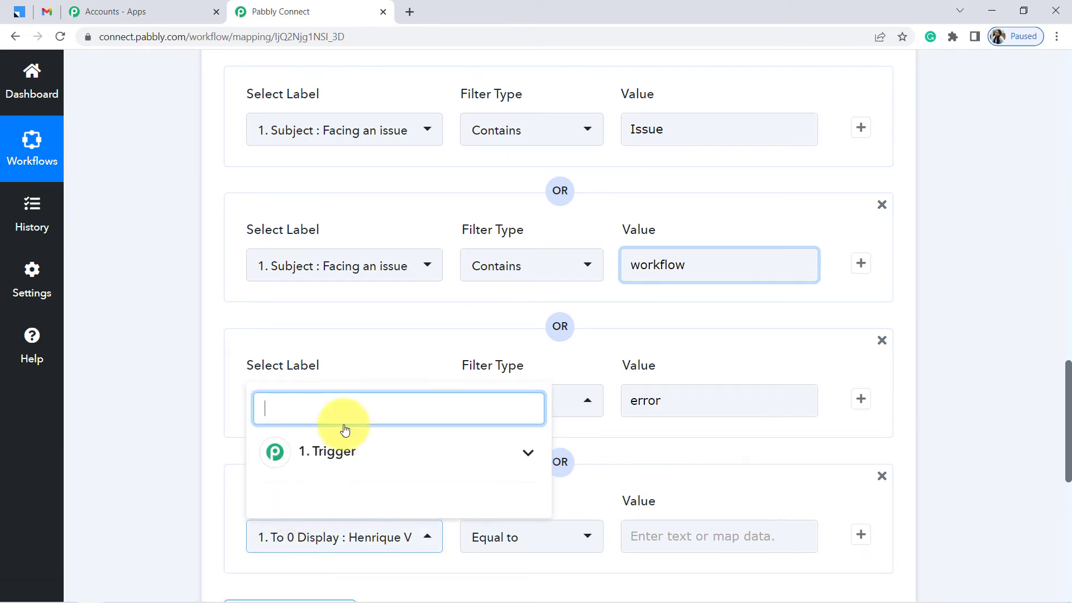
left_click(337, 449)
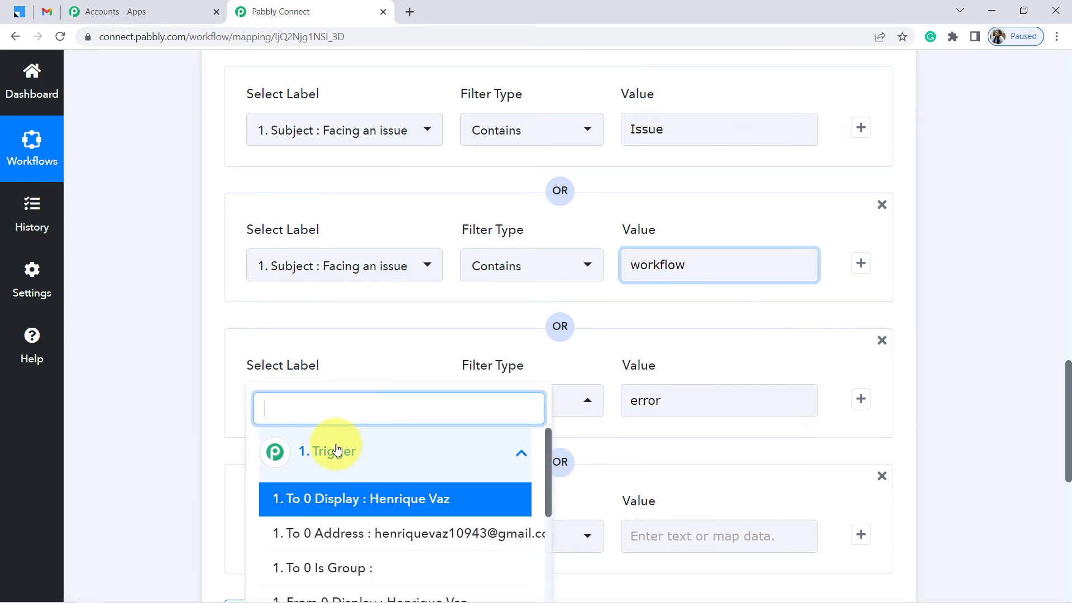
type("sub")
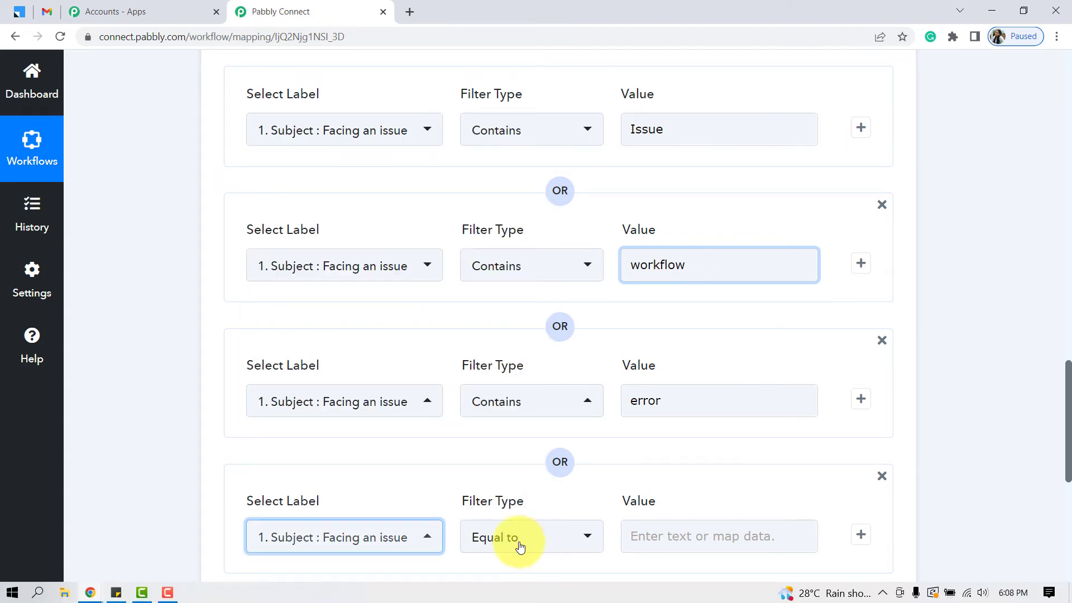
left_click(502, 537)
left_click(503, 220)
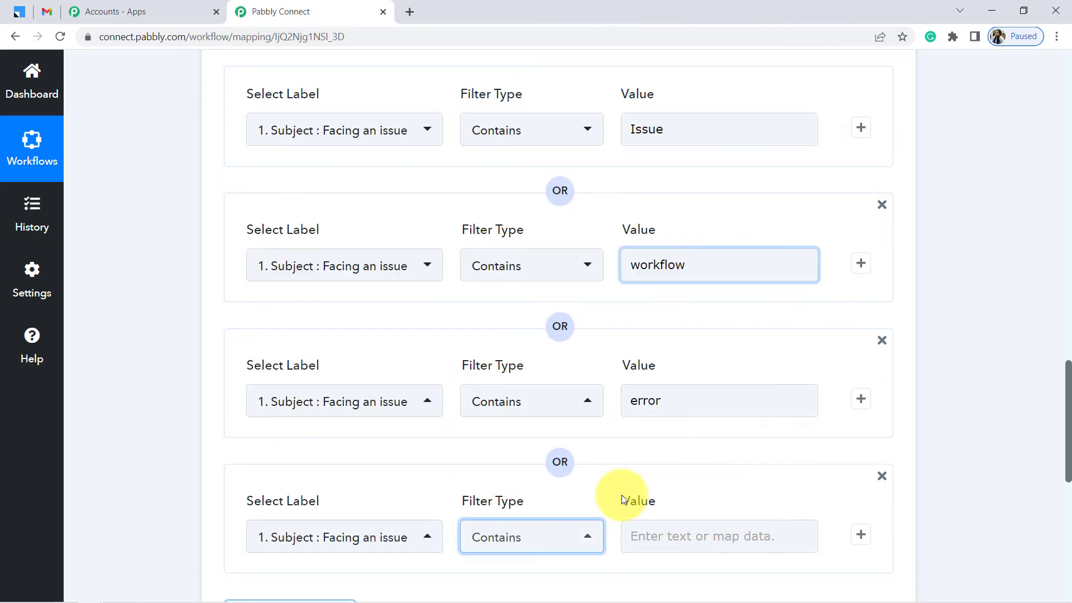
left_click(648, 538)
type("feedback")
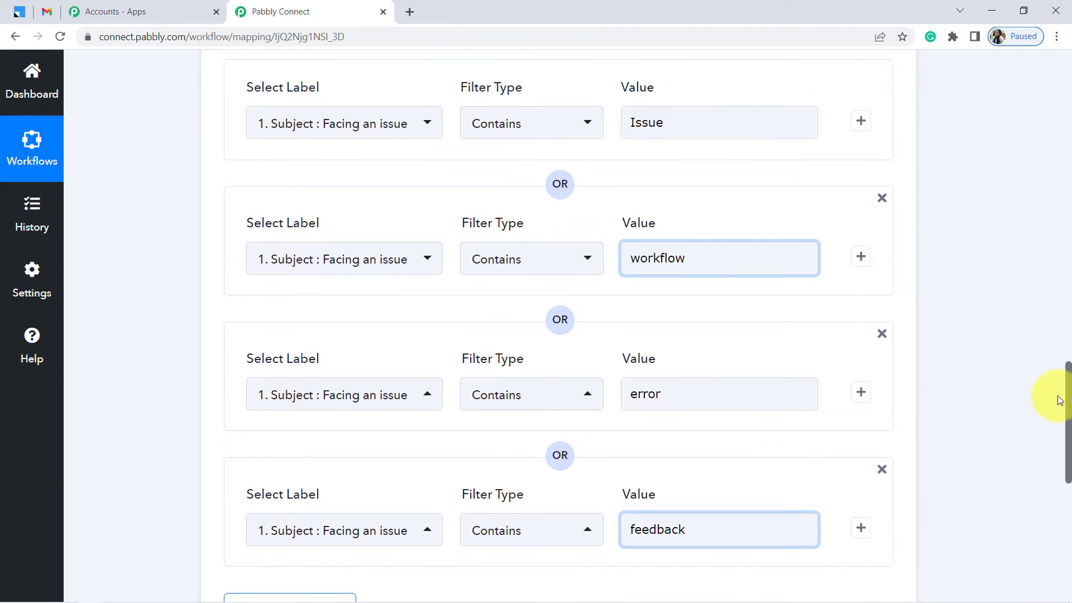
- Save the filter with a test request and check the status and message in its response
scroll(1059, 400, "down", 3)
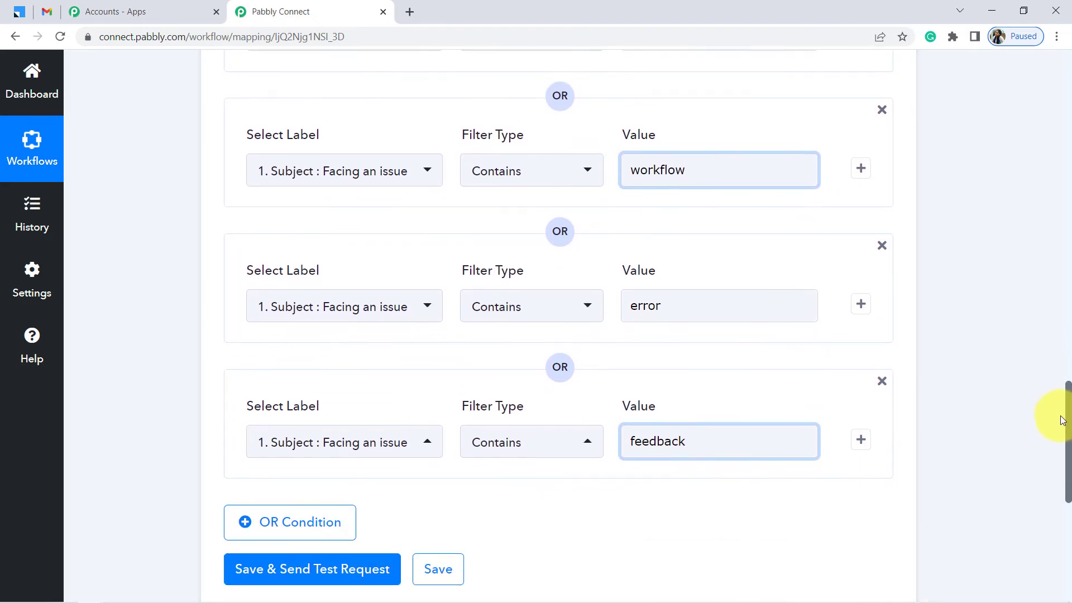
scroll(1065, 443, "down", 3)
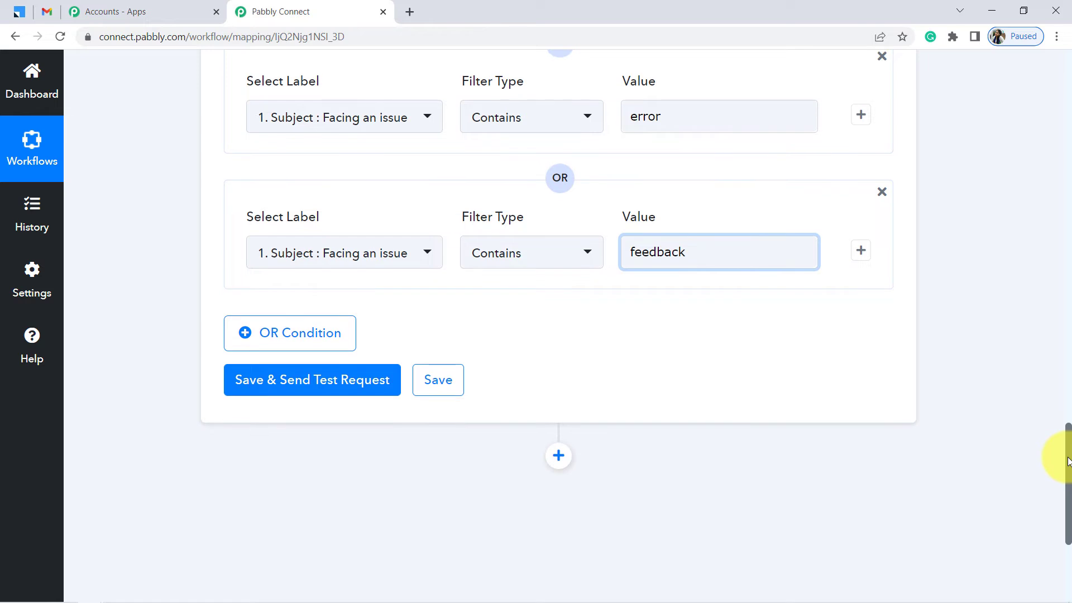
left_click(347, 379)
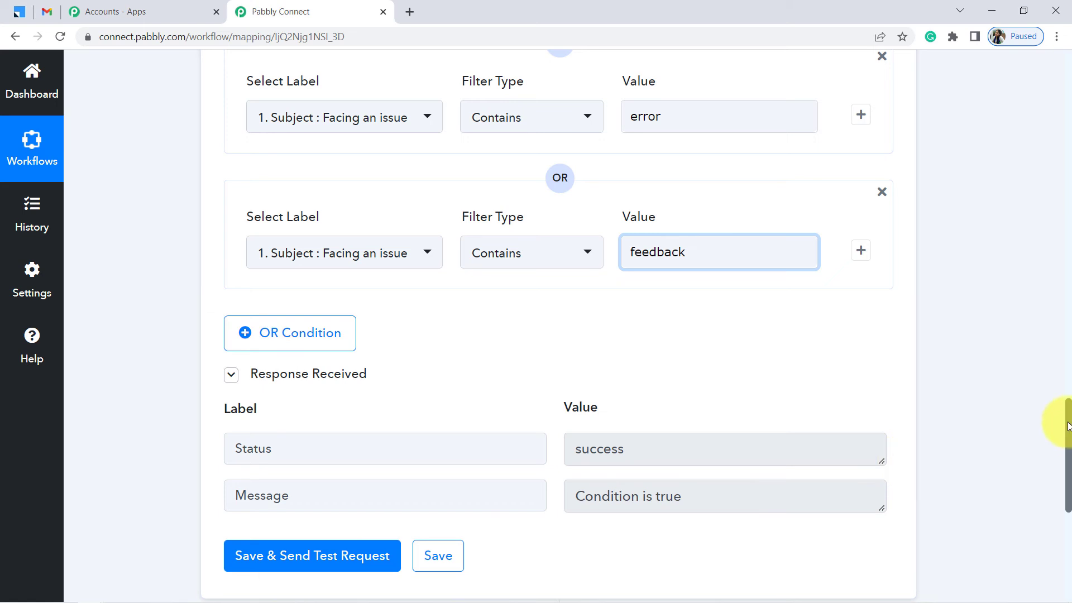
left_click_drag(1069, 432, 1070, 487)
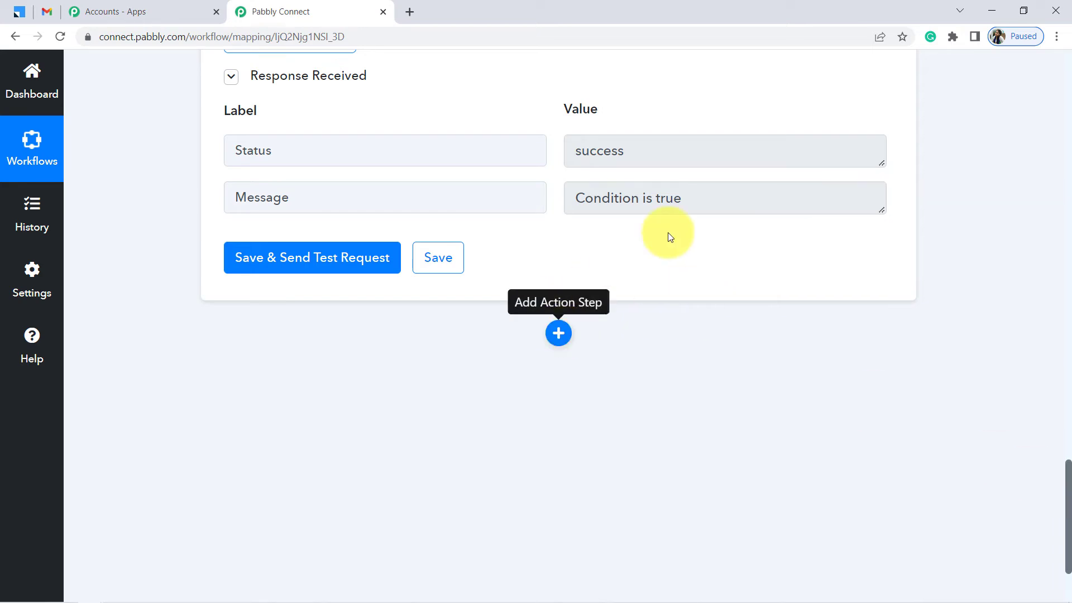
left_click_drag(608, 198, 677, 203)
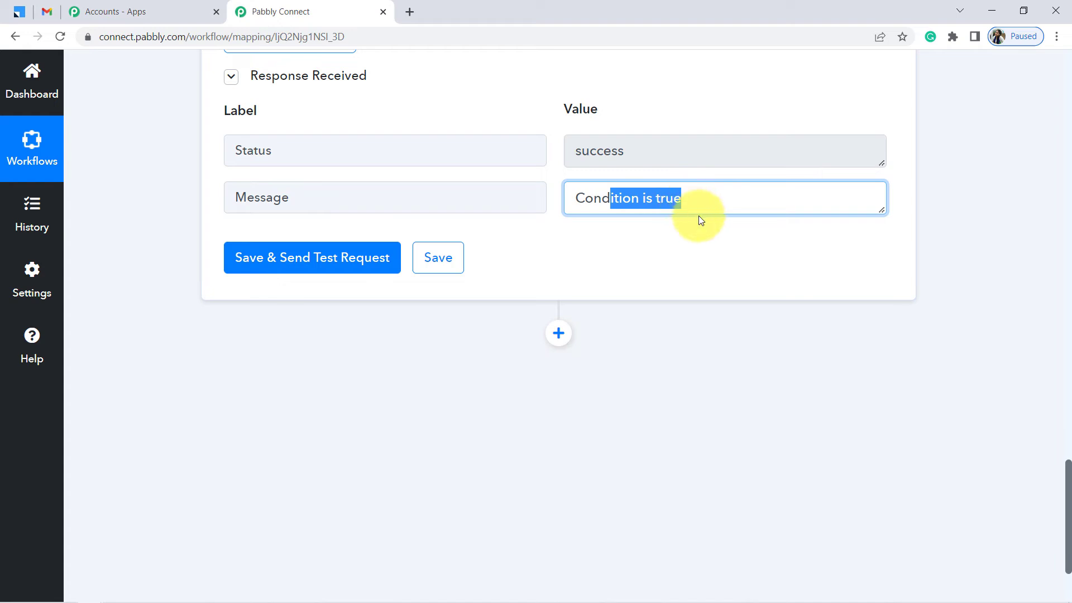
left_click(887, 394)
- Compare the Header Subject in the captured email response with the keywords in the filter conditions
left_click_drag(1068, 505, 1064, 227)
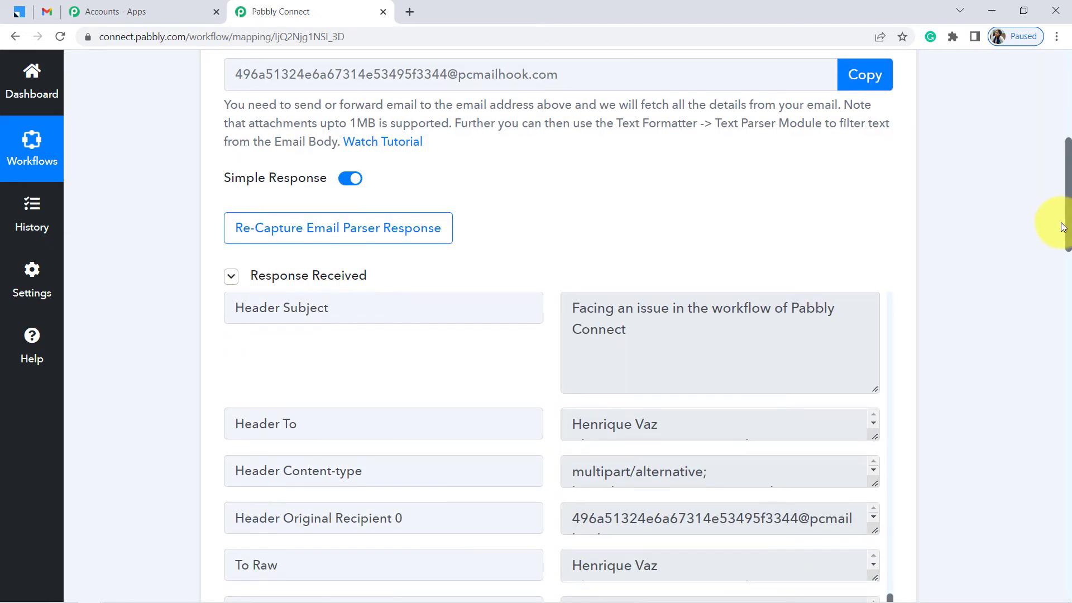
left_click_drag(609, 307, 642, 330)
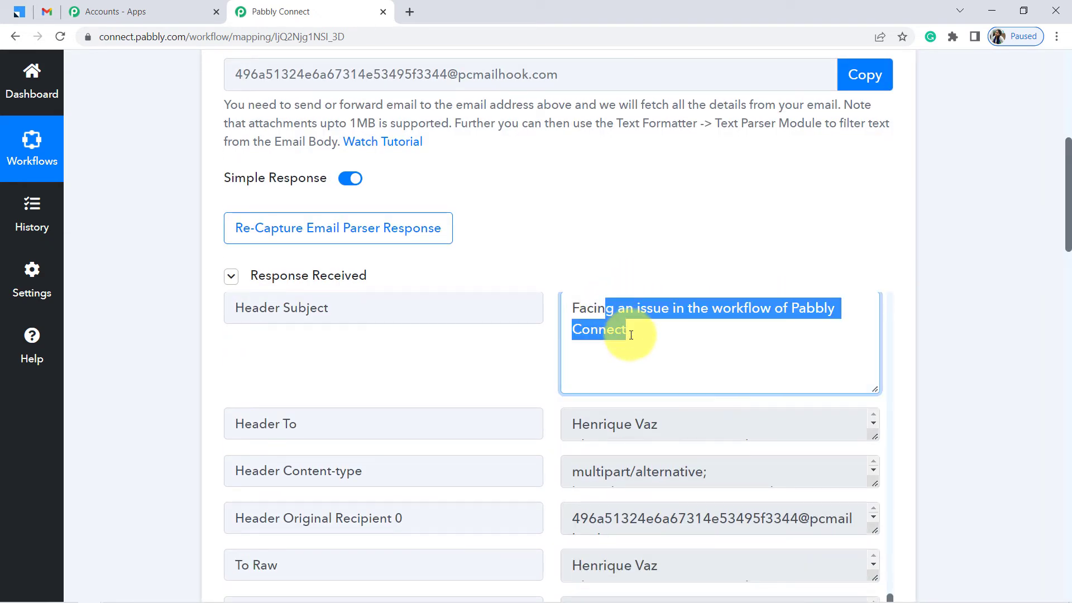
left_click(662, 339)
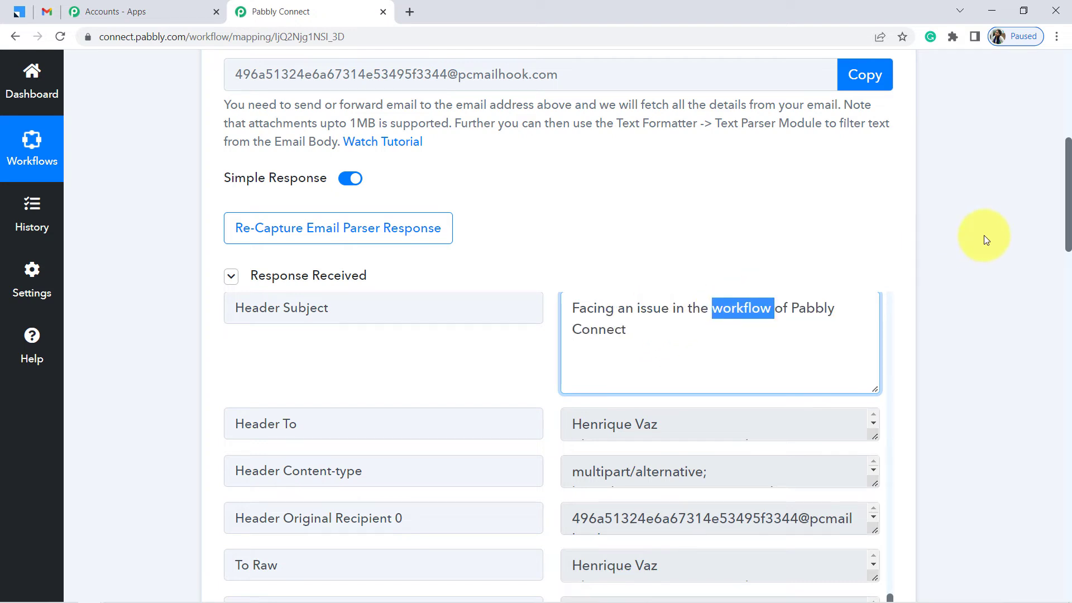
left_click_drag(1070, 209, 1069, 376)
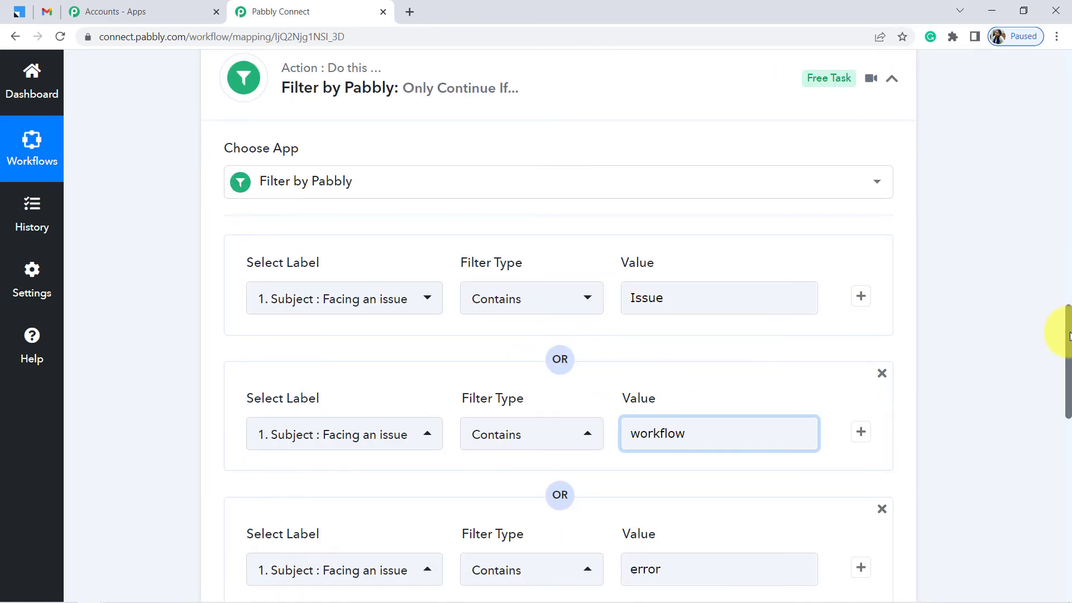
left_click_drag(1070, 353, 1066, 479)
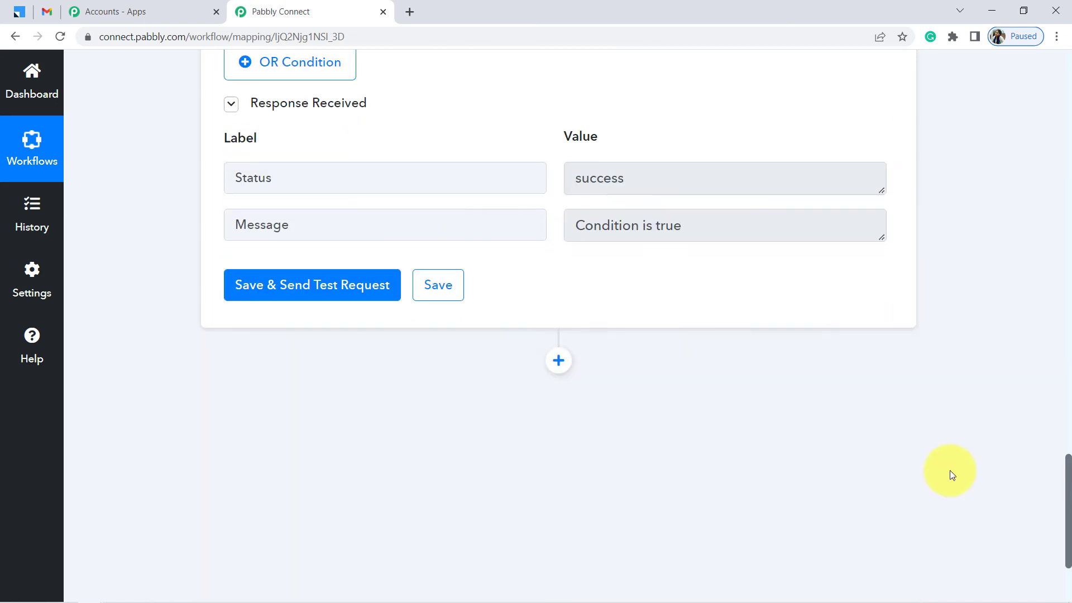
- Add an action step after the filter using Leadsquared with the action event Create or Update Lead
left_click(559, 369)
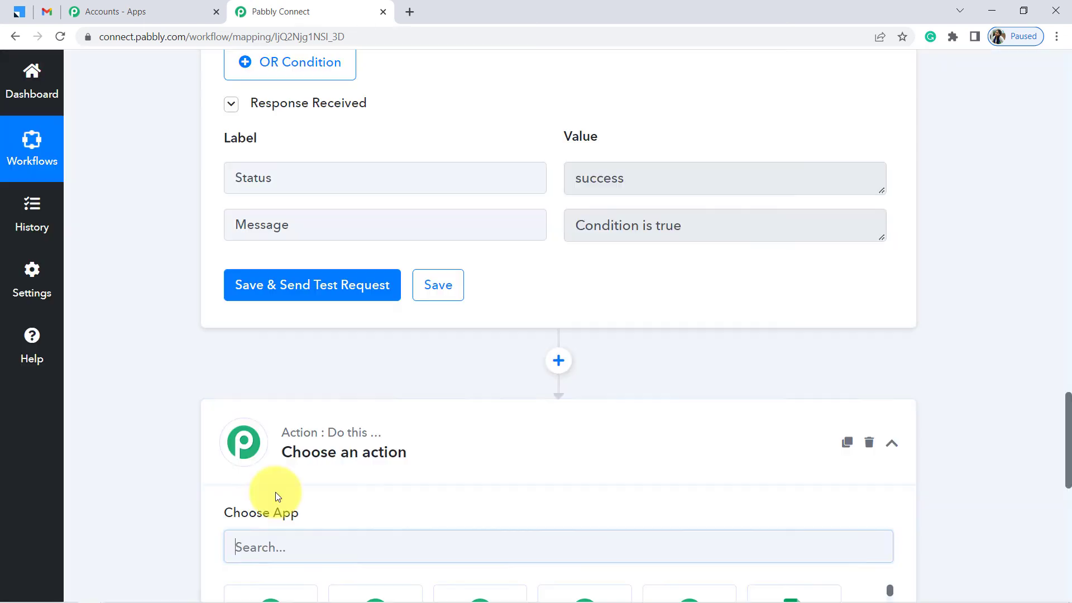
left_click(286, 545)
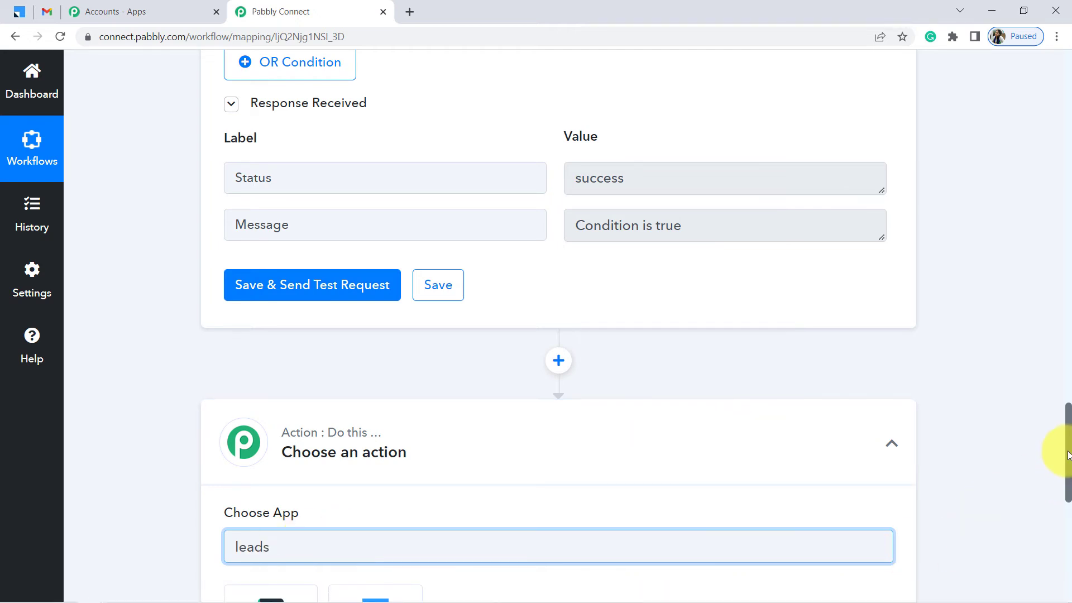
scroll(1068, 469, "down", 1)
scroll(1068, 474, "down", 4)
left_click(390, 366)
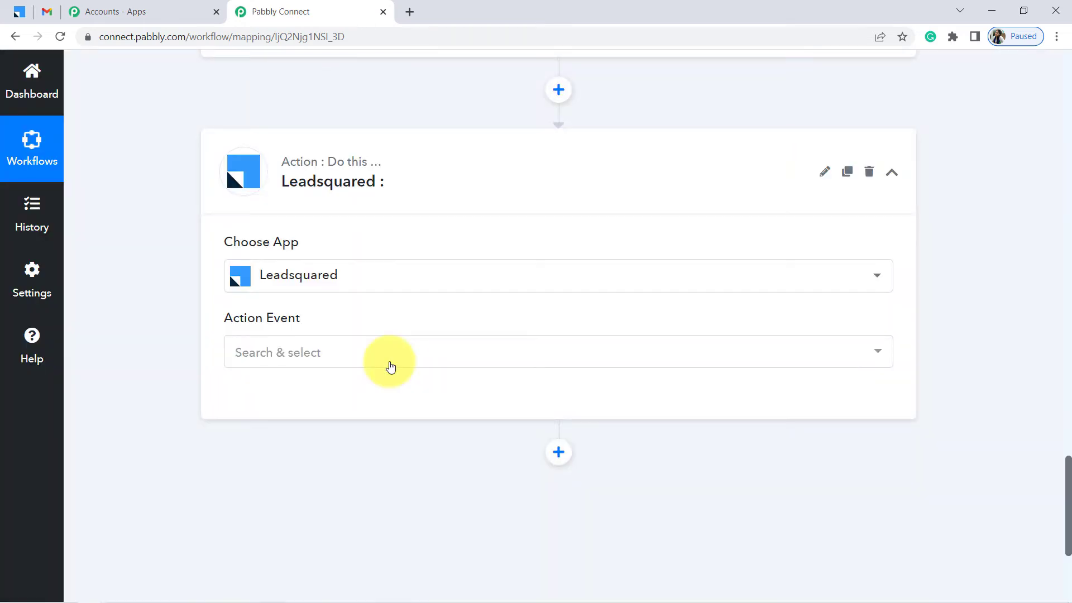
left_click(275, 354)
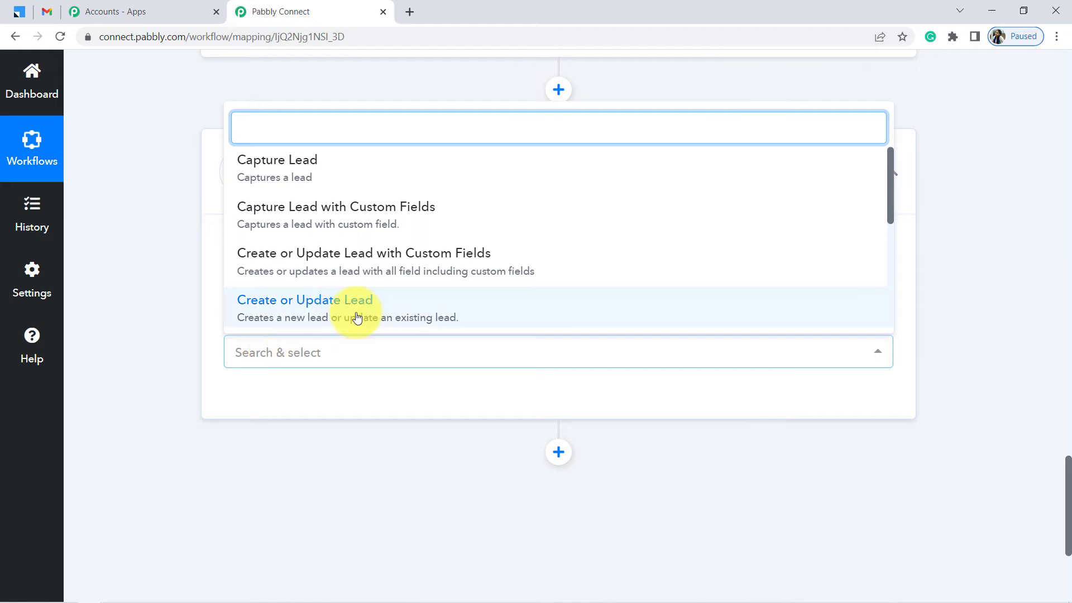
left_click(320, 311)
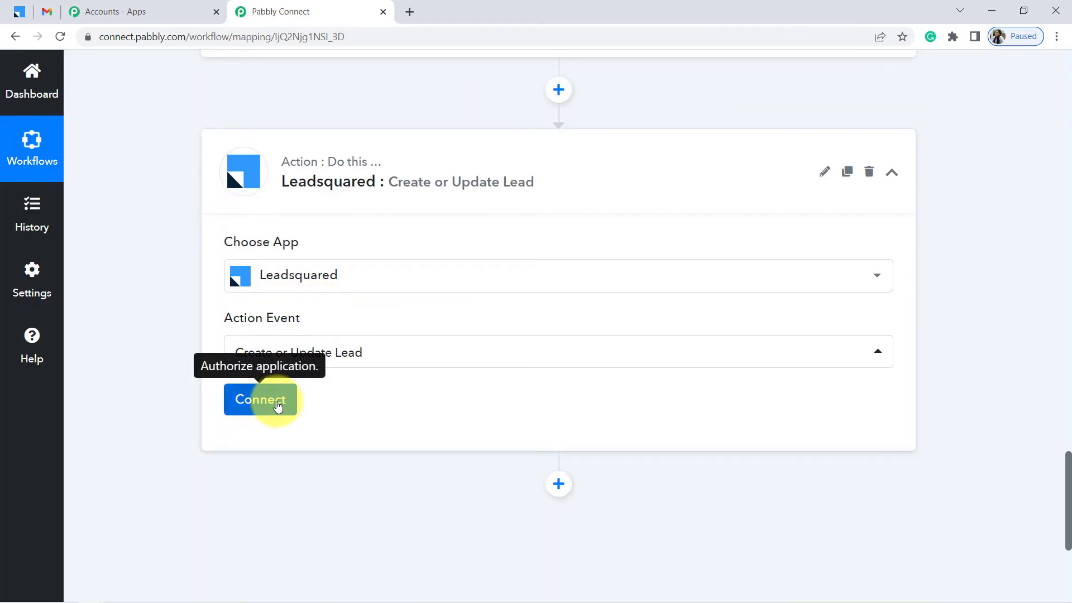
- Start a new Leadsquared connection for the action and bring its credential fields into view
left_click(278, 406)
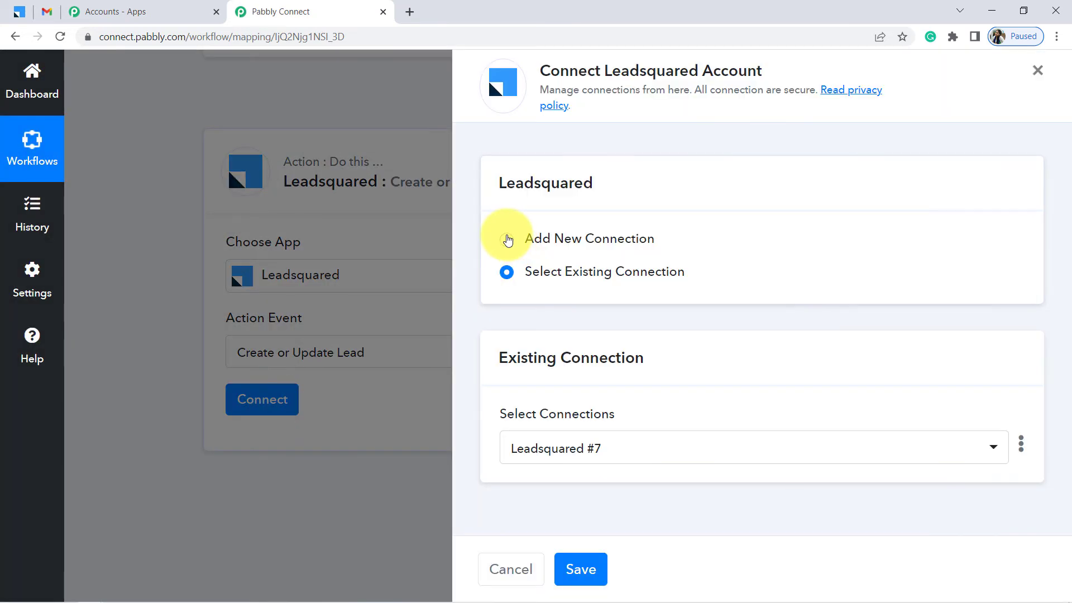
left_click(507, 240)
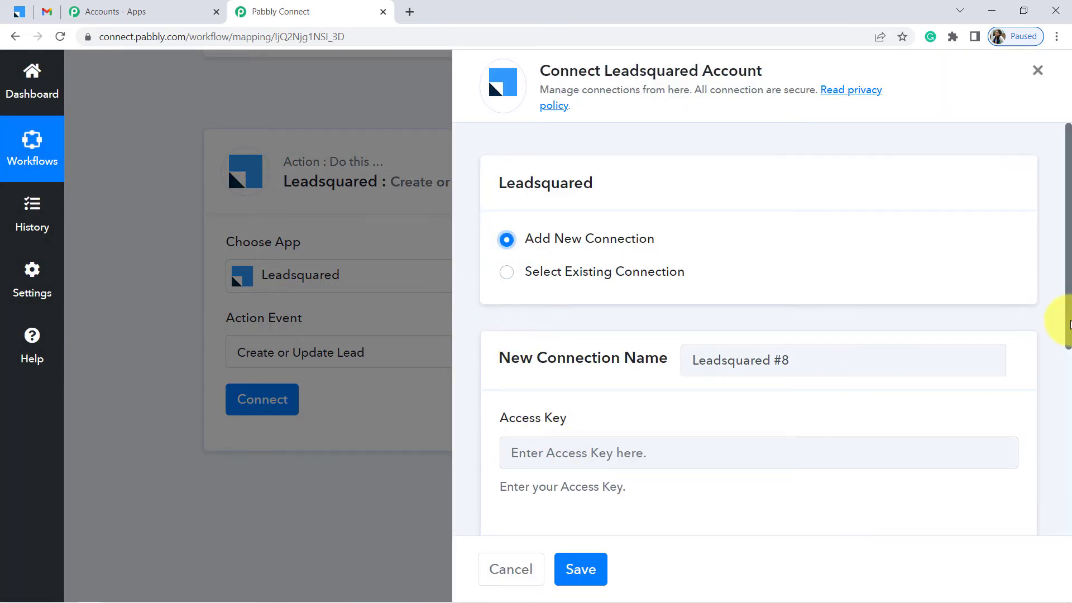
left_click_drag(1069, 293, 1069, 435)
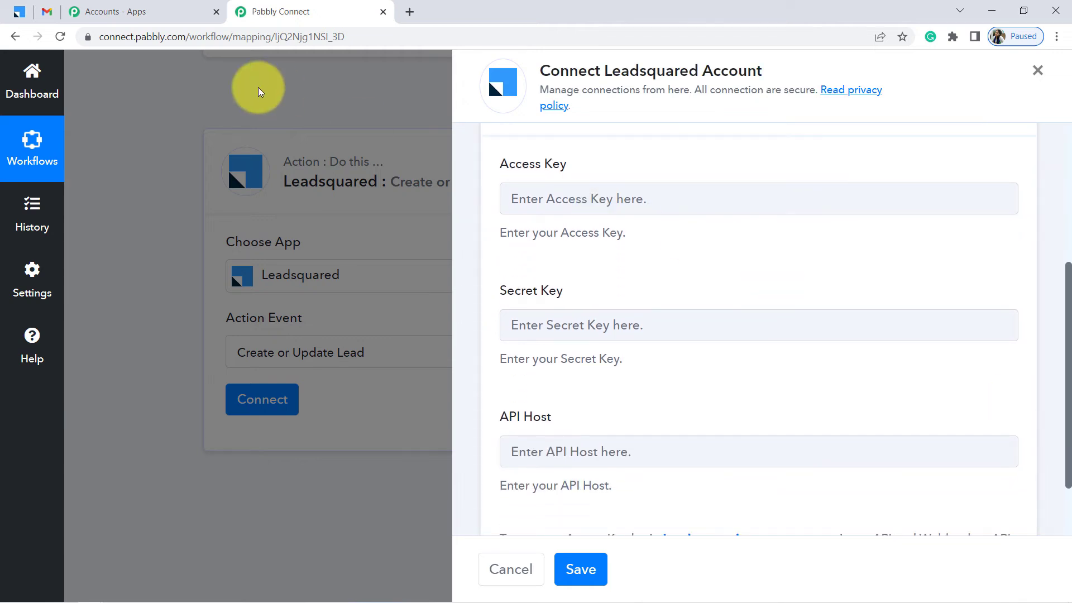
- Switch to LeadSquared and open the API access keys in the account's API and Webhooks settings
left_click(17, 11)
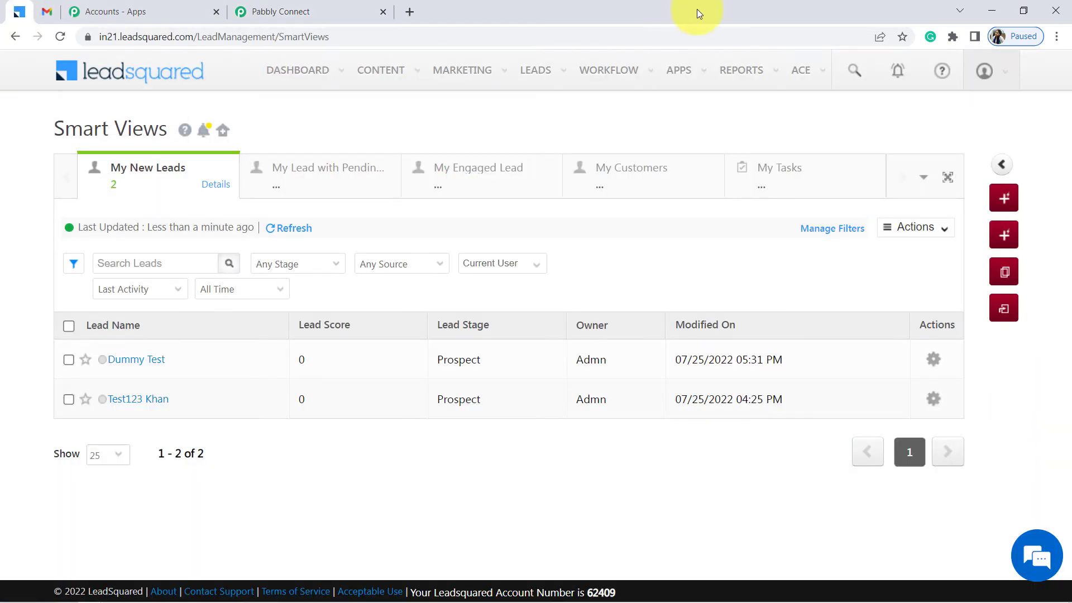
left_click(1009, 78)
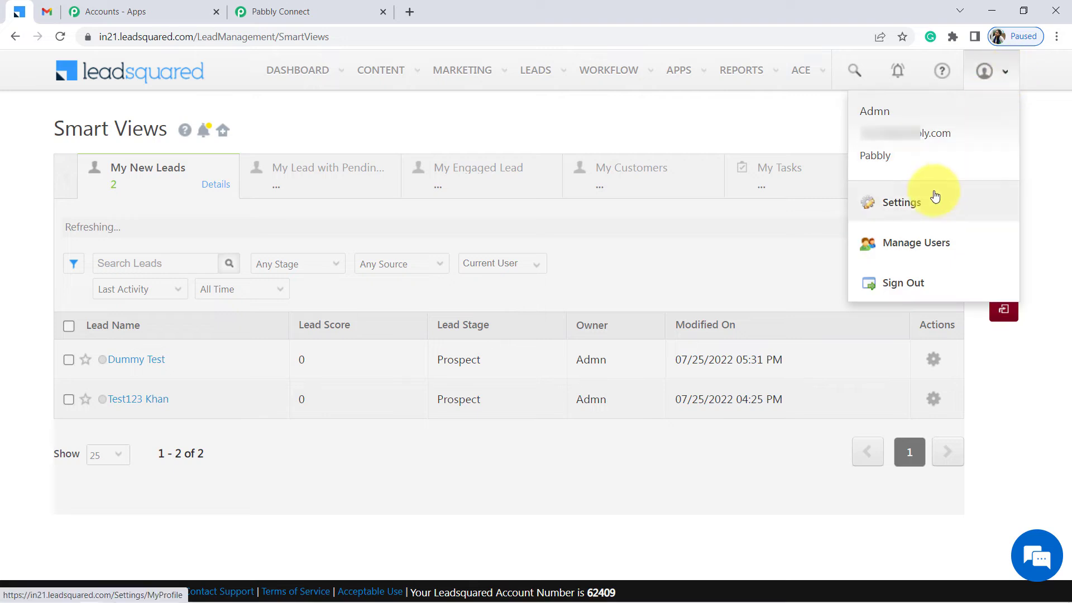
left_click(920, 202)
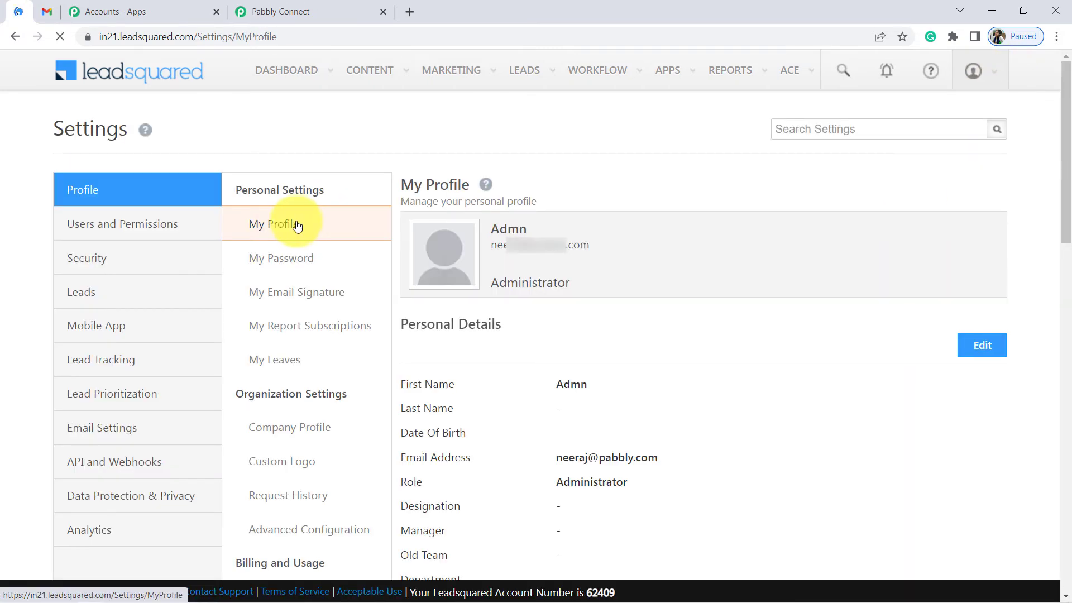
left_click(112, 461)
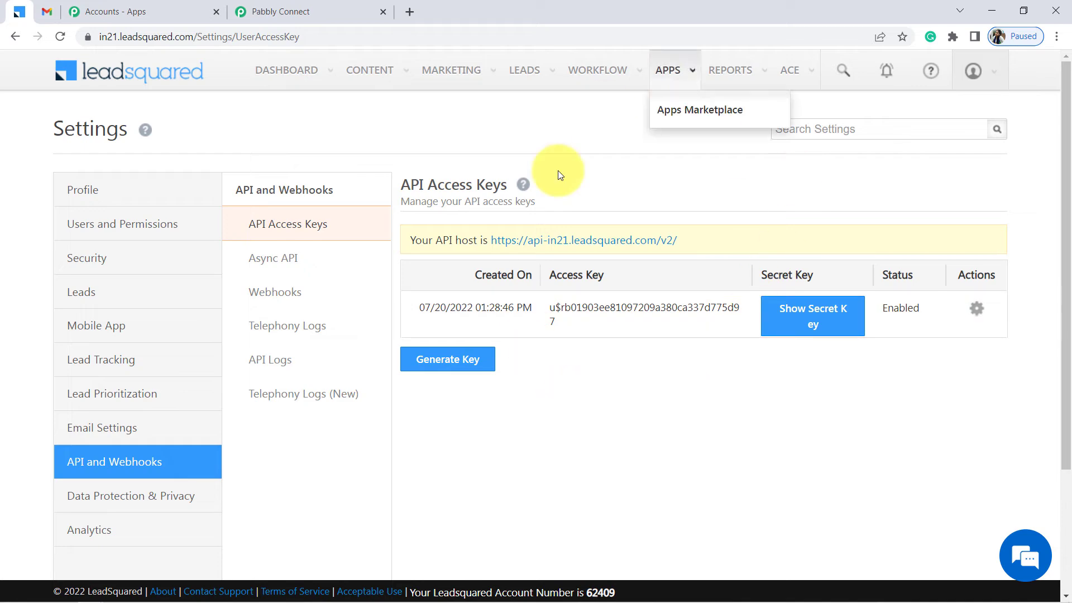
- Rearrange the browser tabs so LeadSquared sits directly beside Pabbly Connect, and return to the LeadSquared access keys
left_click_drag(283, 17, 84, 18)
left_click(43, 12)
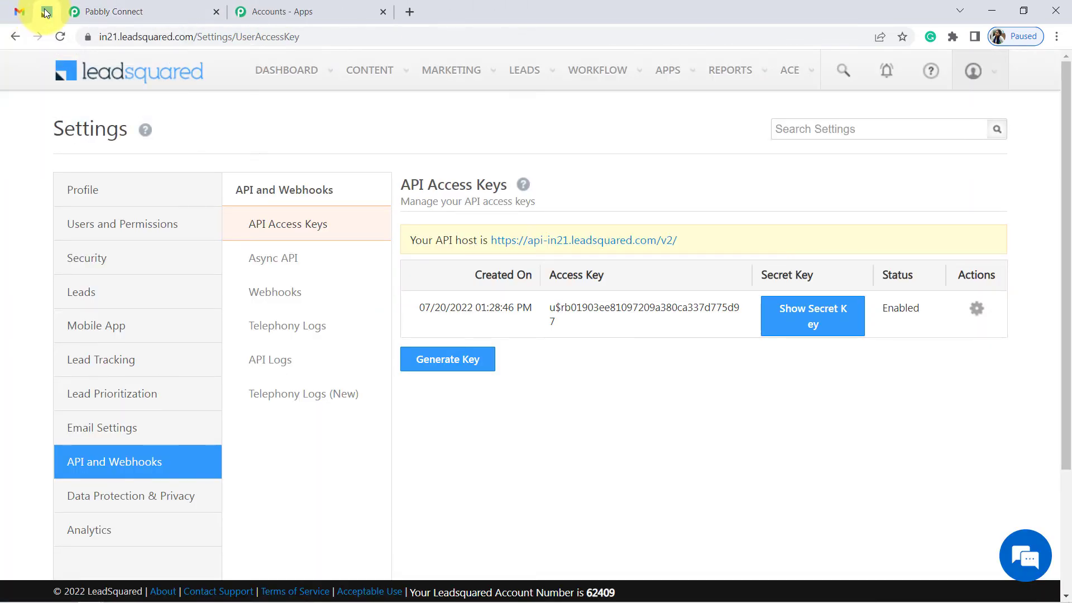
left_click_drag(19, 15, 47, 10)
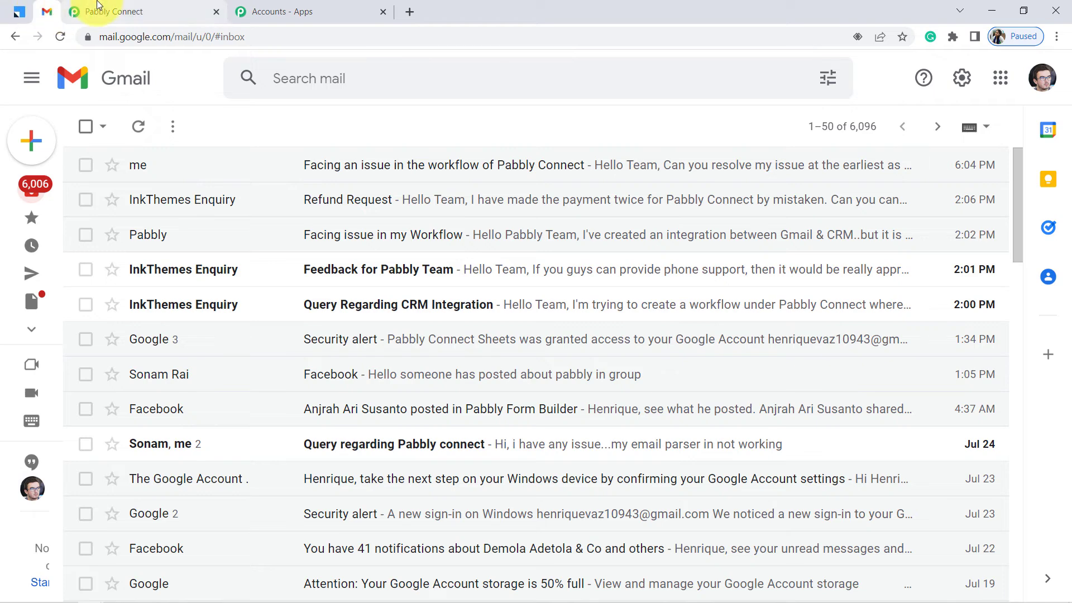
left_click(90, 11)
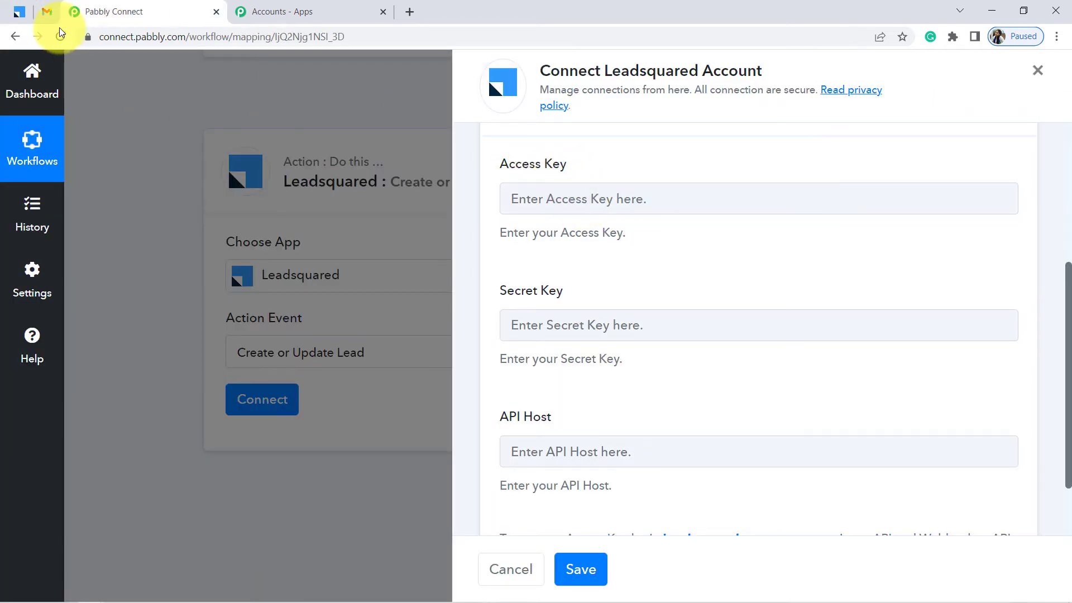
left_click(12, 8)
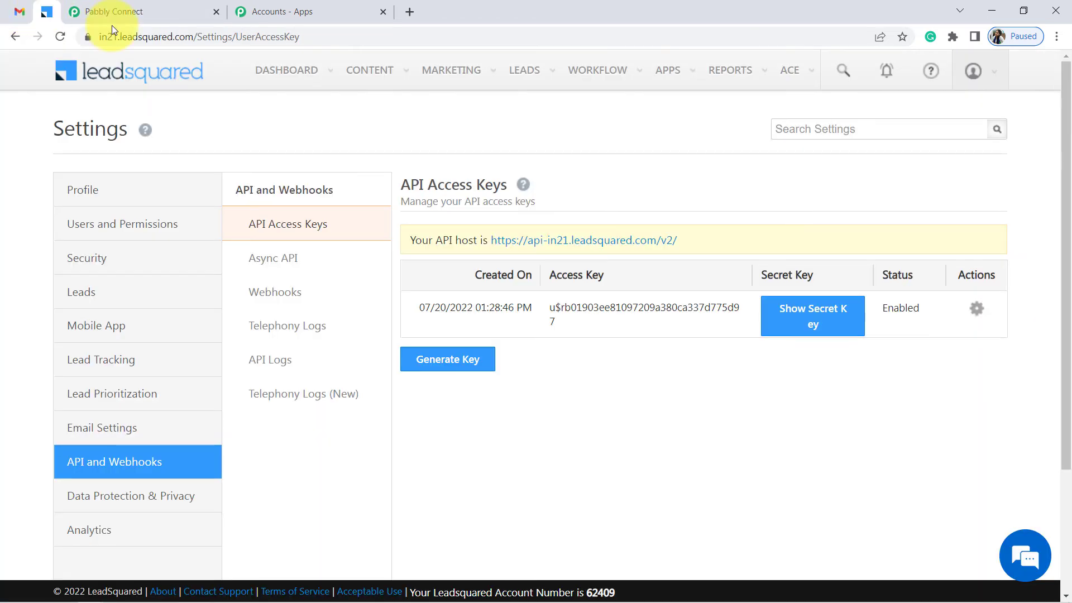
- Copy the access key from LeadSquared and paste it into the Access Key field of the new Pabbly Connect connection
double_click(580, 310)
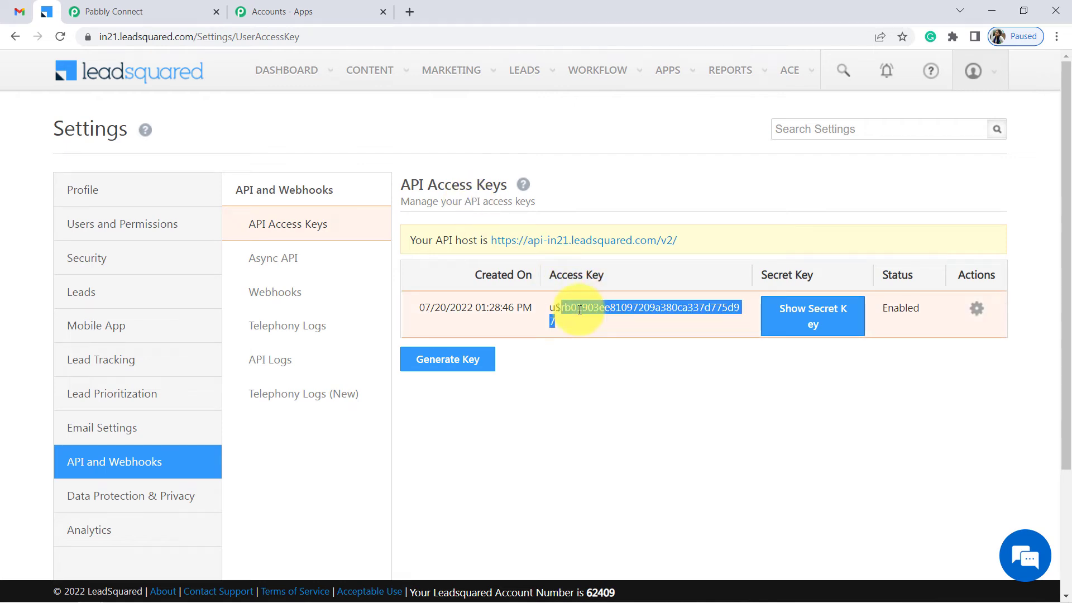
left_click(135, 10)
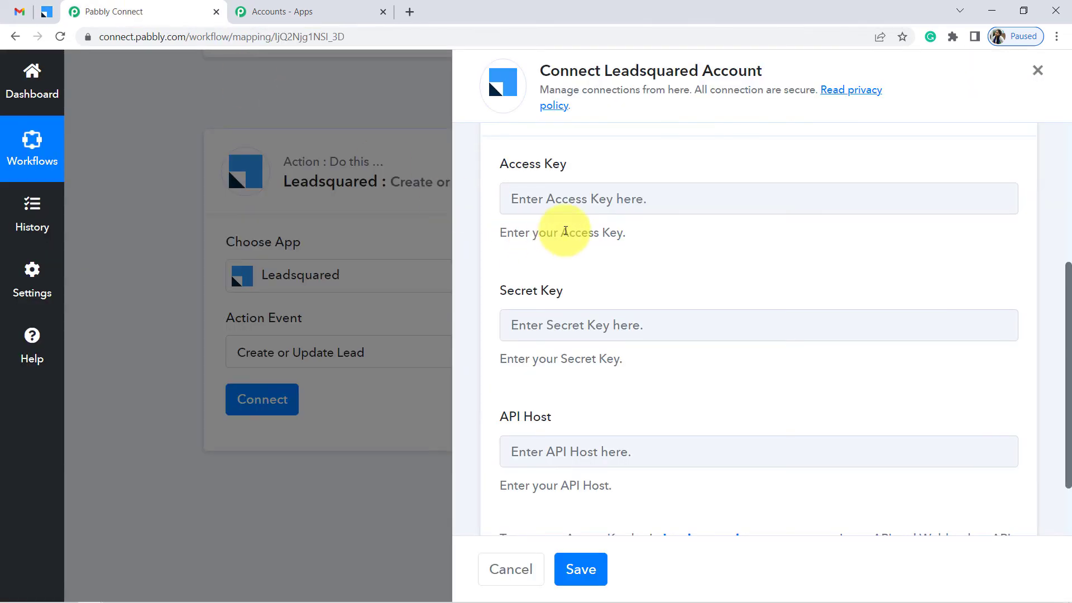
left_click(565, 207)
key("ctrl+v")
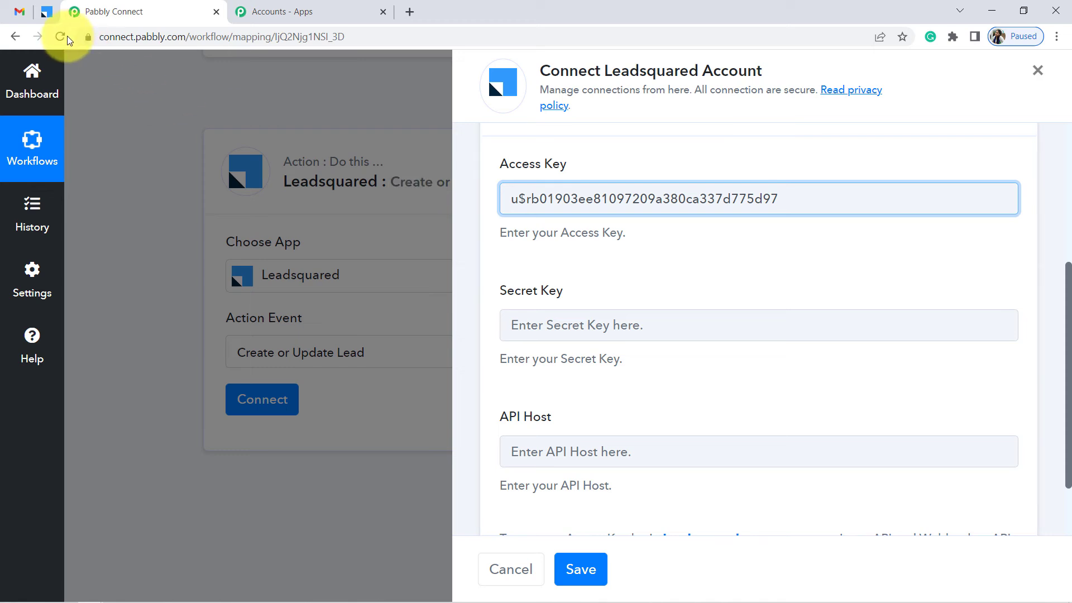
- Reveal and copy the secret key in LeadSquared and paste it into the Secret Key field of the Pabbly Connect connection
left_click(46, 10)
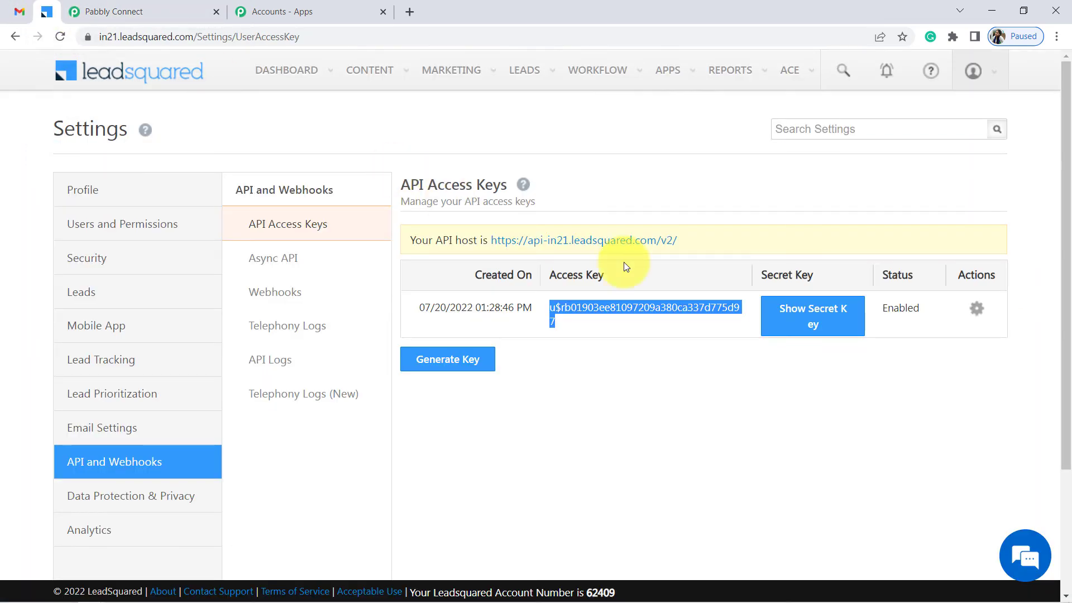
left_click(811, 318)
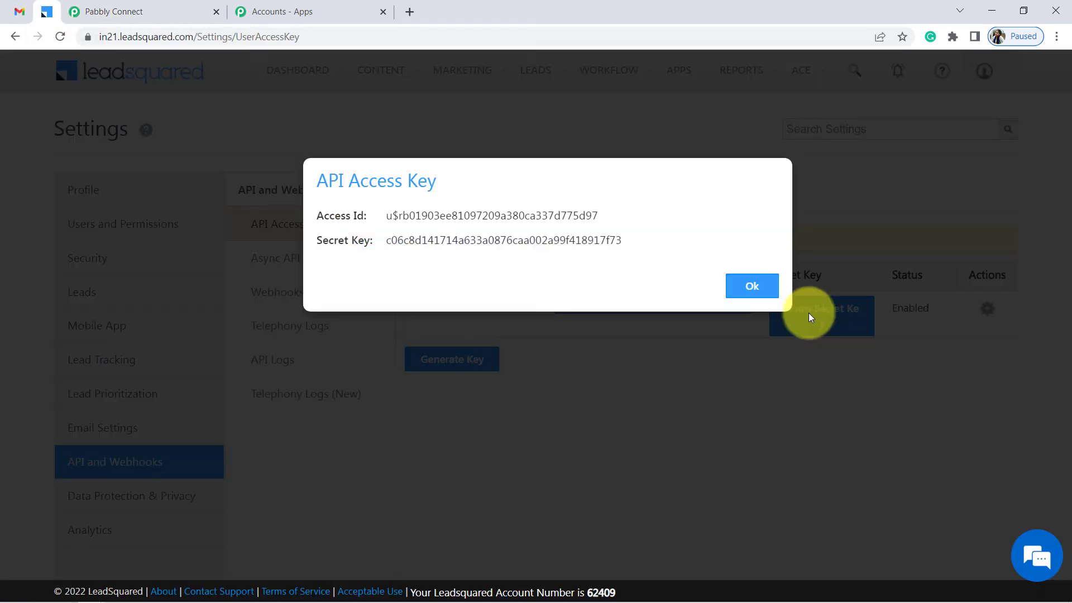
double_click(430, 235)
key("ctrl+c")
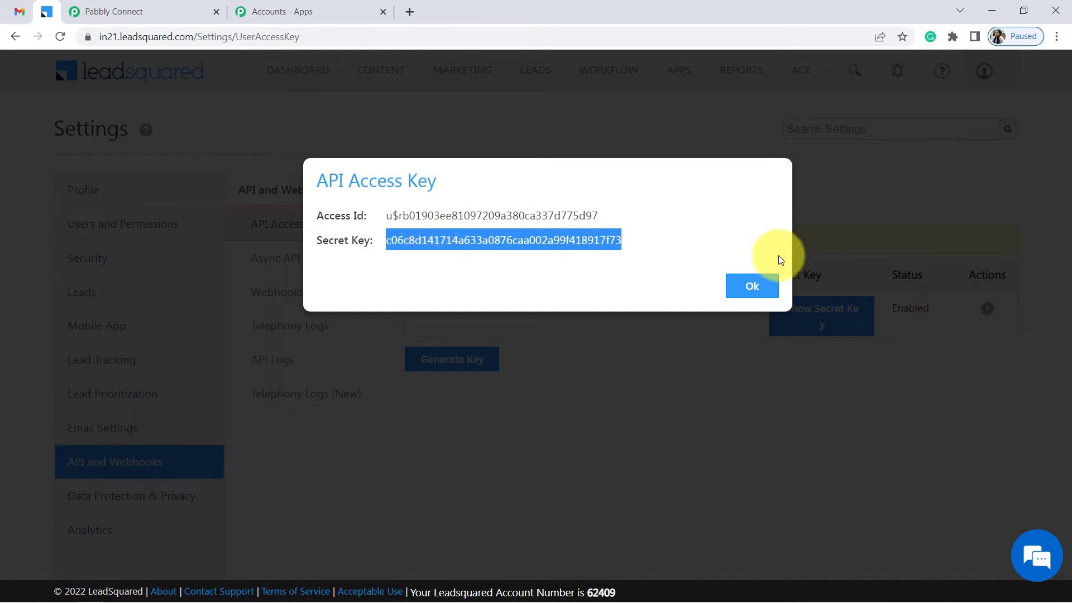
left_click(748, 291)
left_click(140, 4)
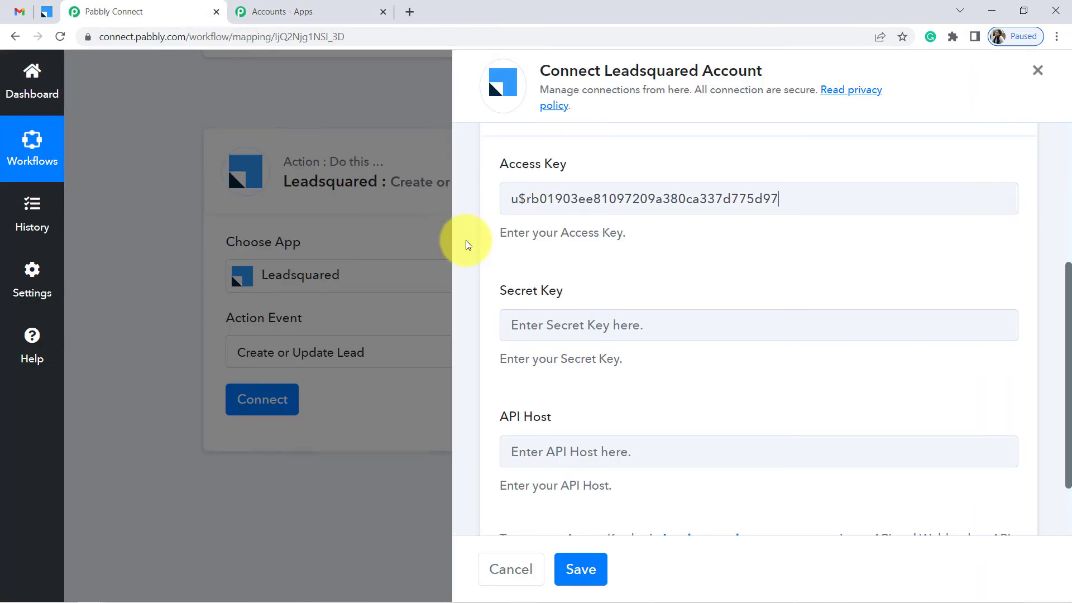
left_click(543, 320)
key("ctrl+v")
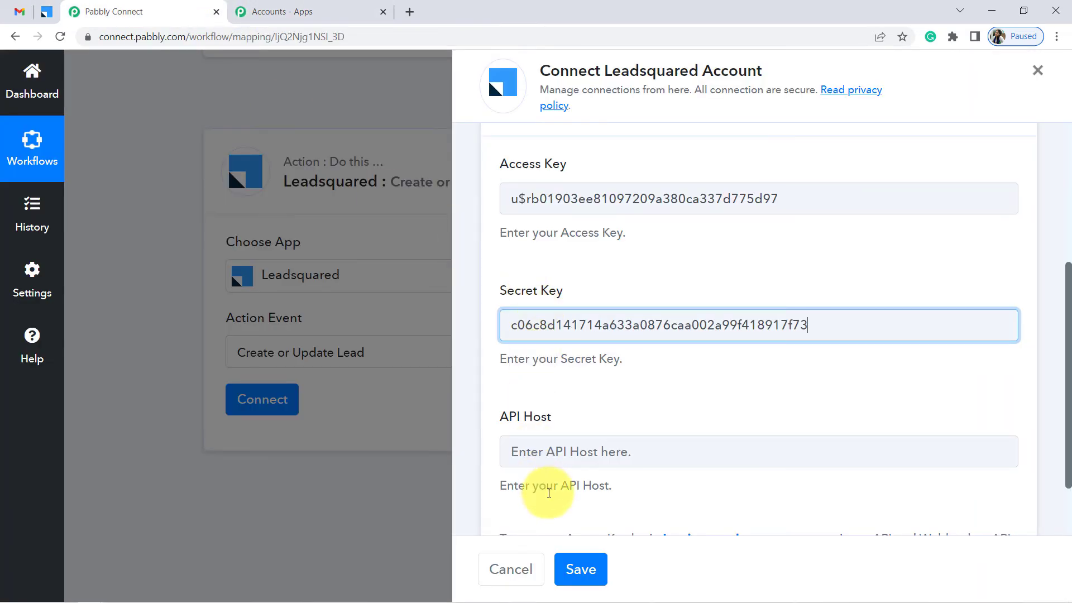
left_click(50, 9)
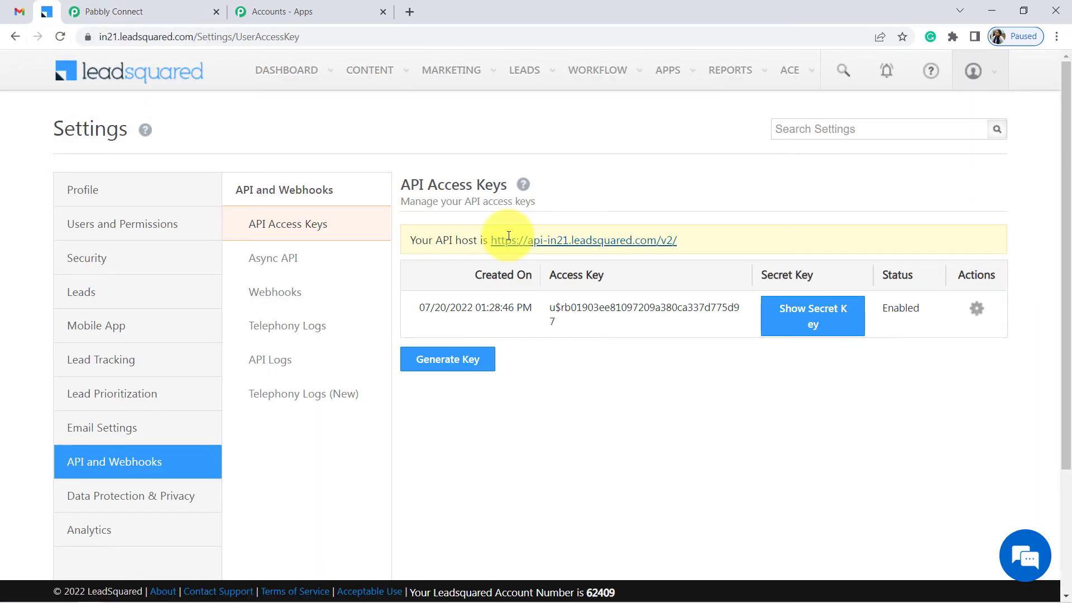
left_click_drag(689, 247, 499, 247)
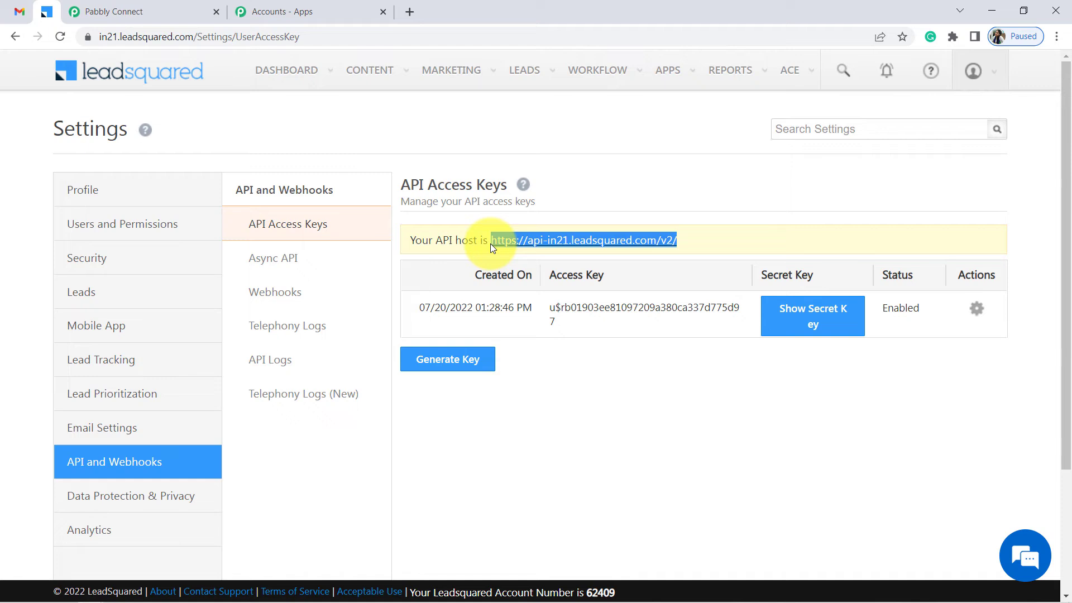
left_click(120, 11)
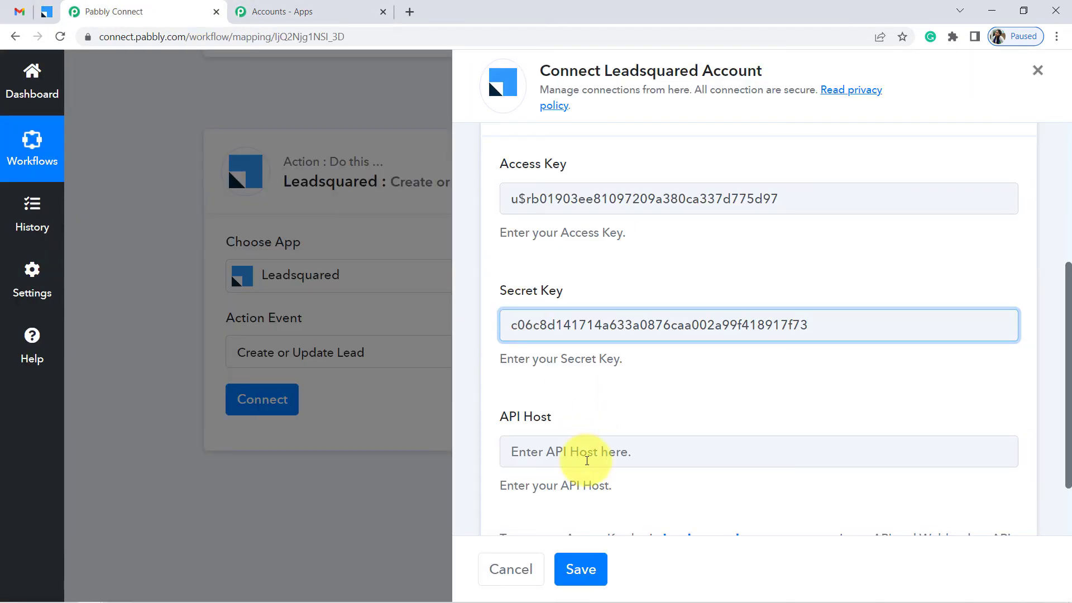
left_click(550, 444)
left_click(579, 568)
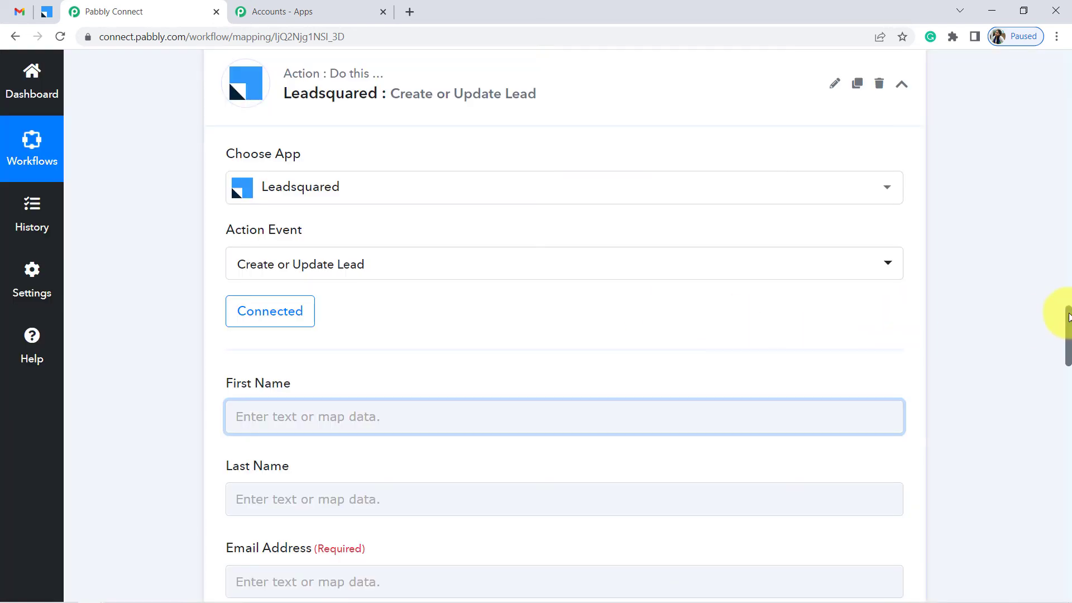
- Map the lead's First Name to the To 0 Display value from the Email Parser step
scroll(1069, 320, "down", 2)
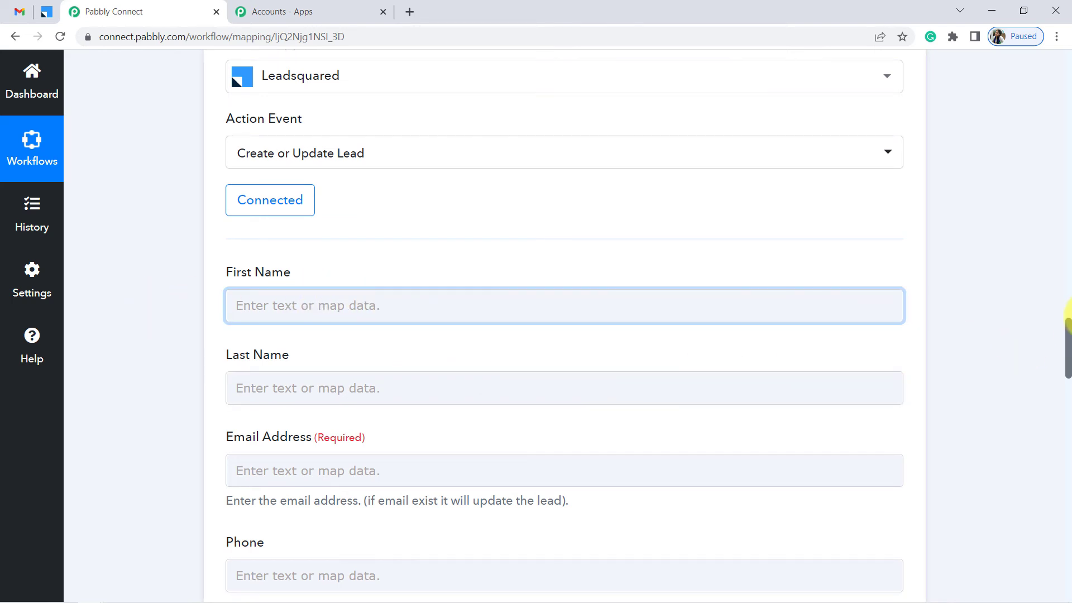
mouse_move(1069, 334)
left_mouse_down()
mouse_move(1062, 143)
mouse_move(1069, 351)
left_mouse_up()
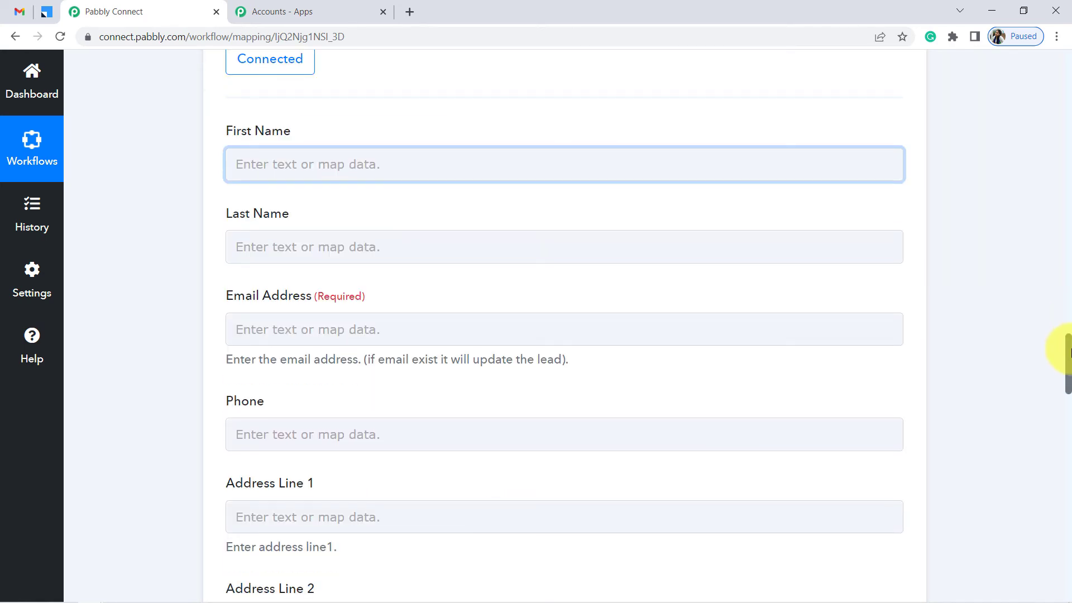
left_click(274, 165)
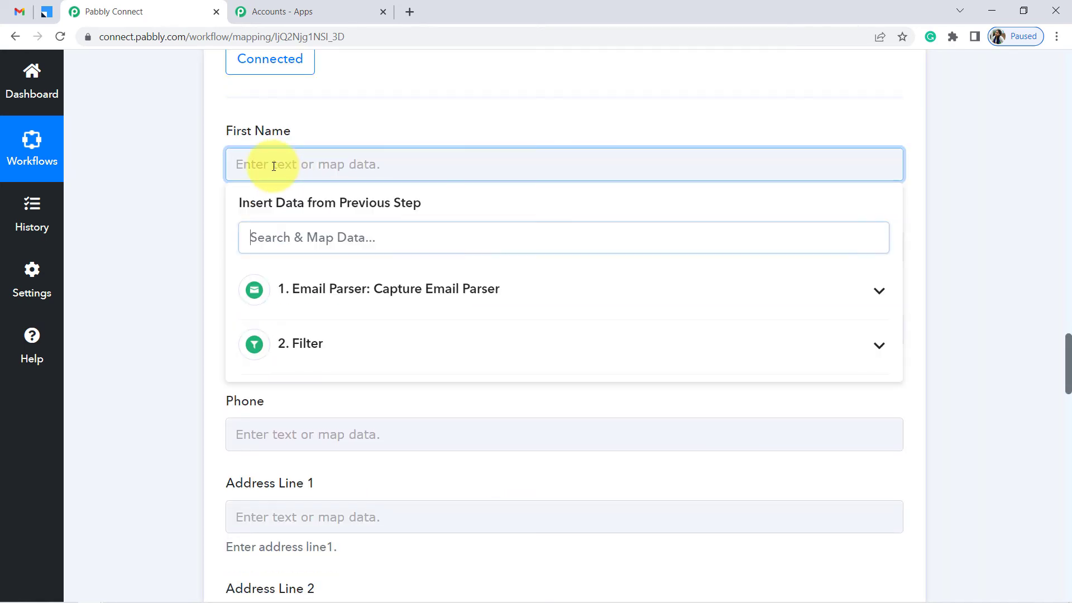
left_click(340, 288)
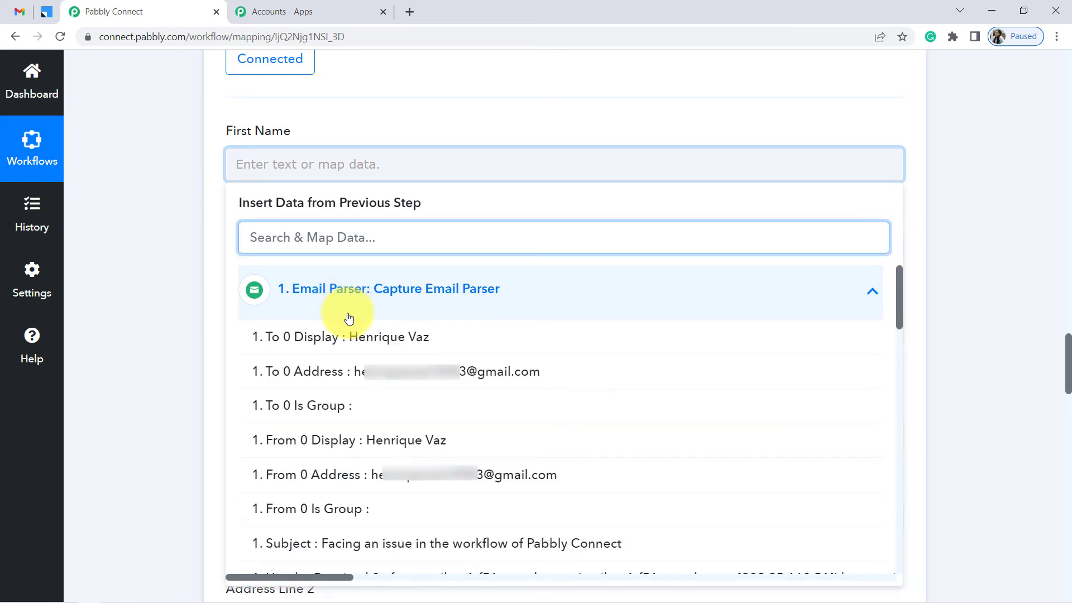
left_click(355, 342)
left_click(156, 276)
- Map the lead's Email Address to the To 0 Address value from the Email Parser step
left_click(306, 339)
left_click(308, 339)
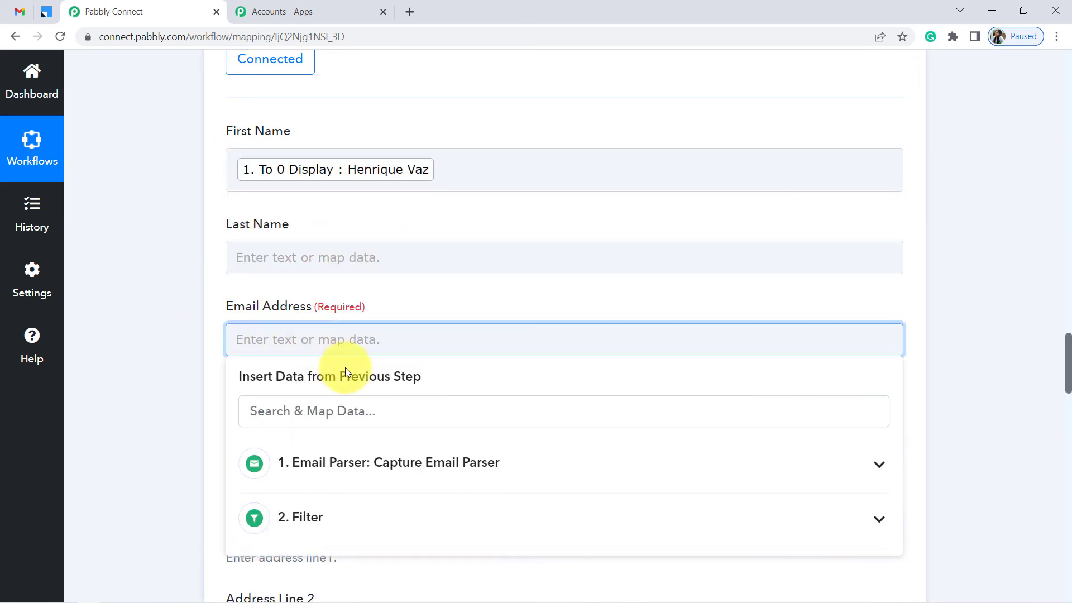
left_click(363, 478)
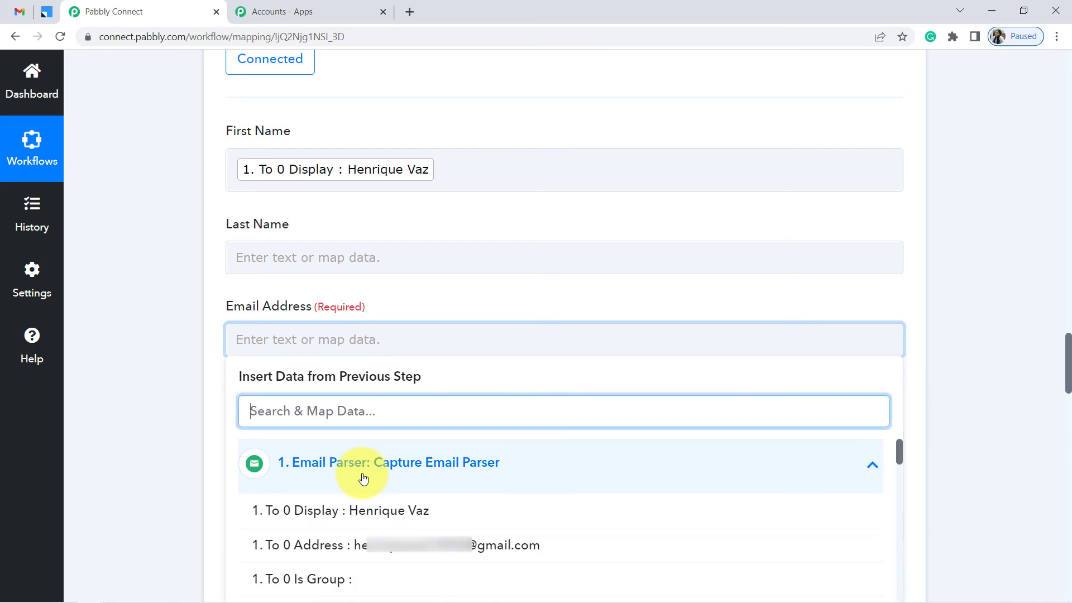
left_click(377, 544)
left_click(173, 387)
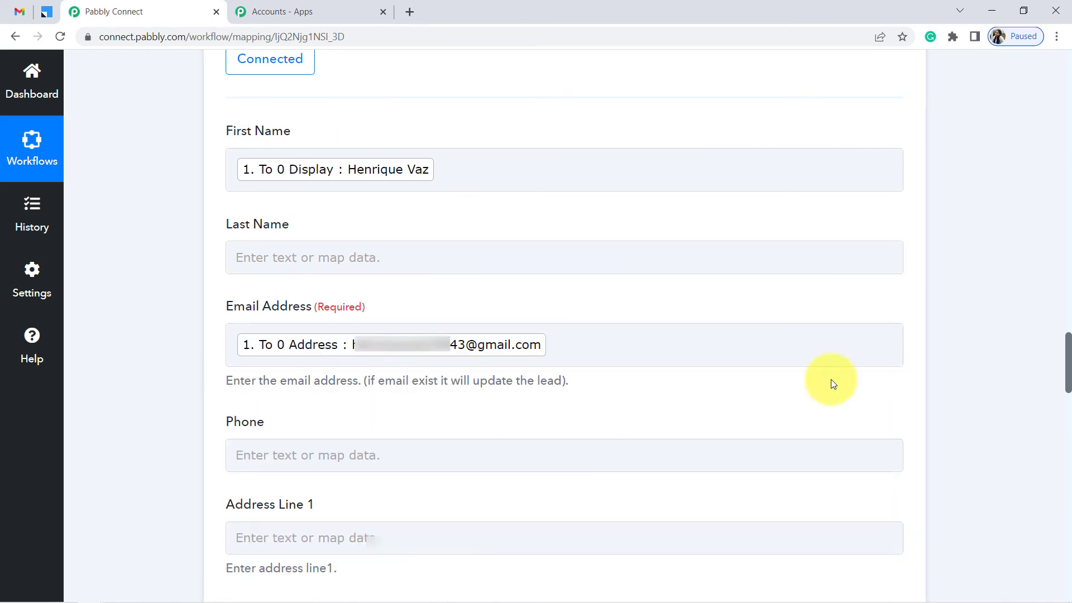
- Look through the remaining lead fields, and switch to LeadSquared to view the My New Leads list in Smart Views
left_click_drag(1068, 360, 1068, 391)
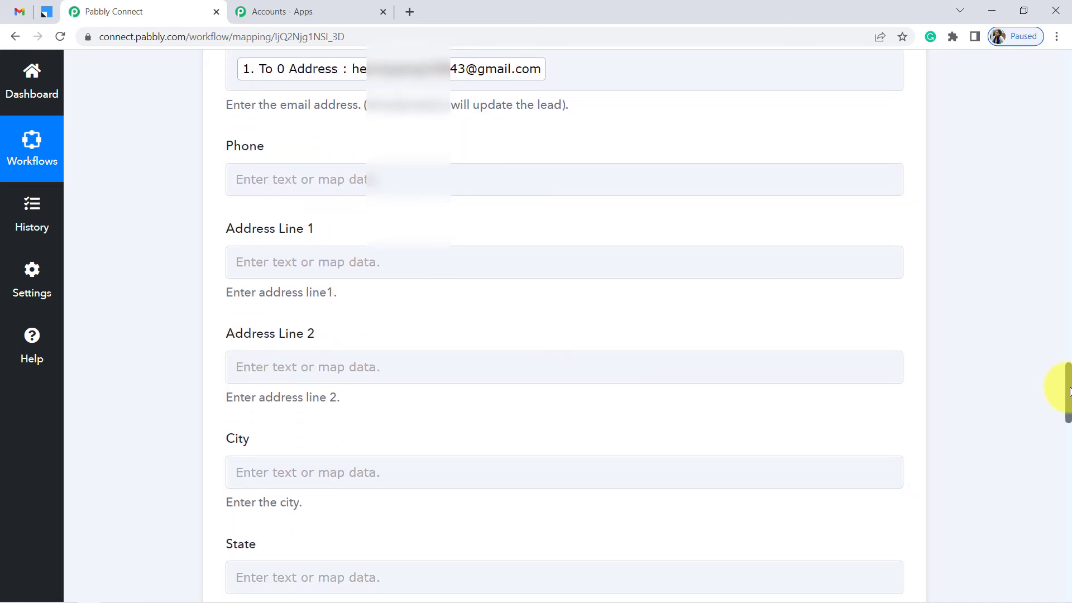
left_click_drag(1068, 391, 1069, 445)
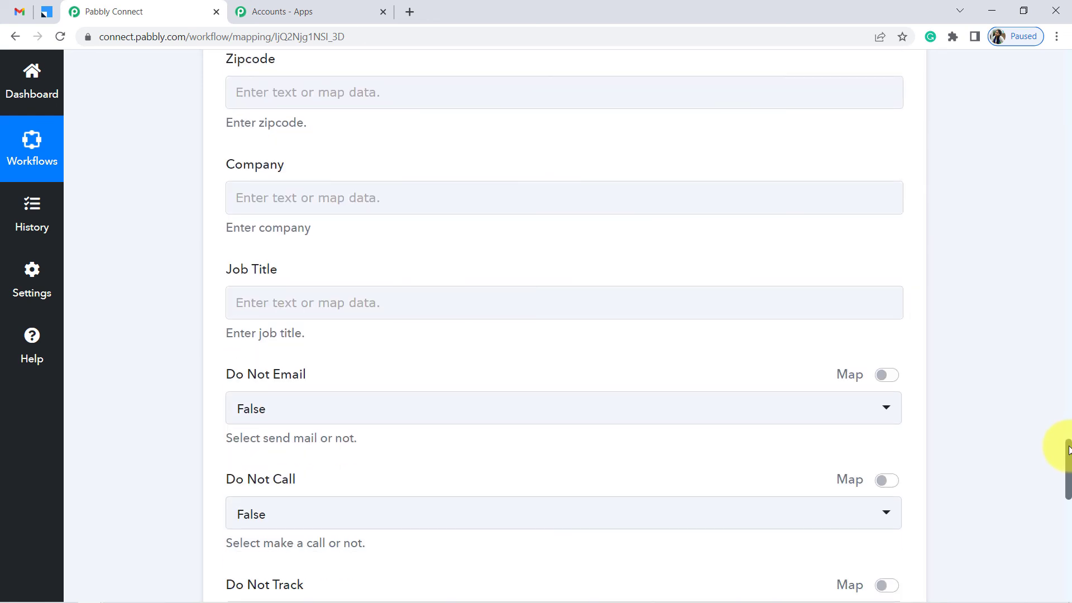
left_click_drag(1068, 481, 1069, 554)
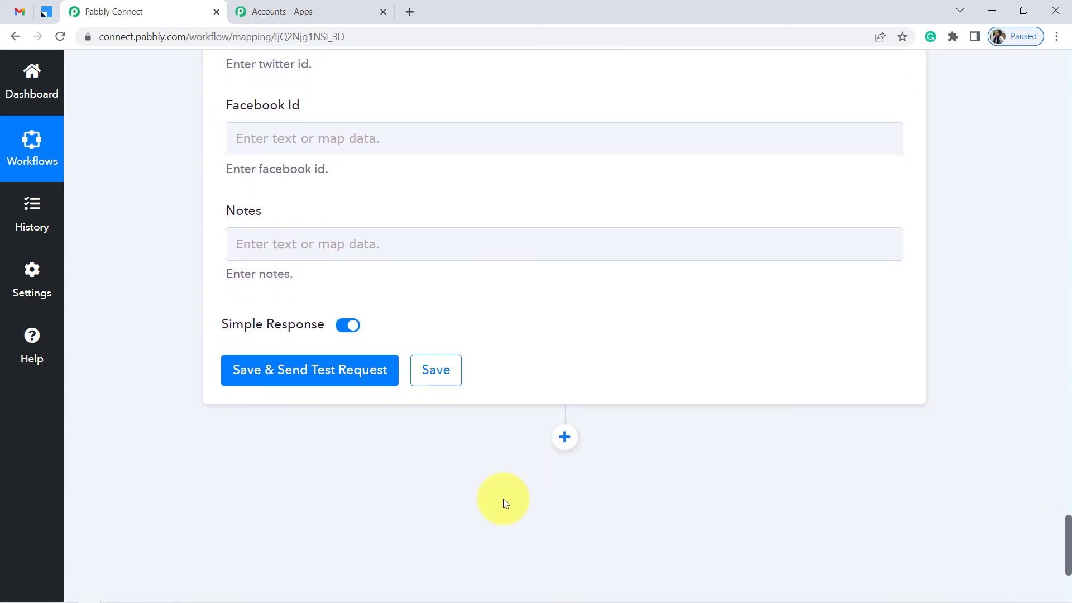
left_click(45, 9)
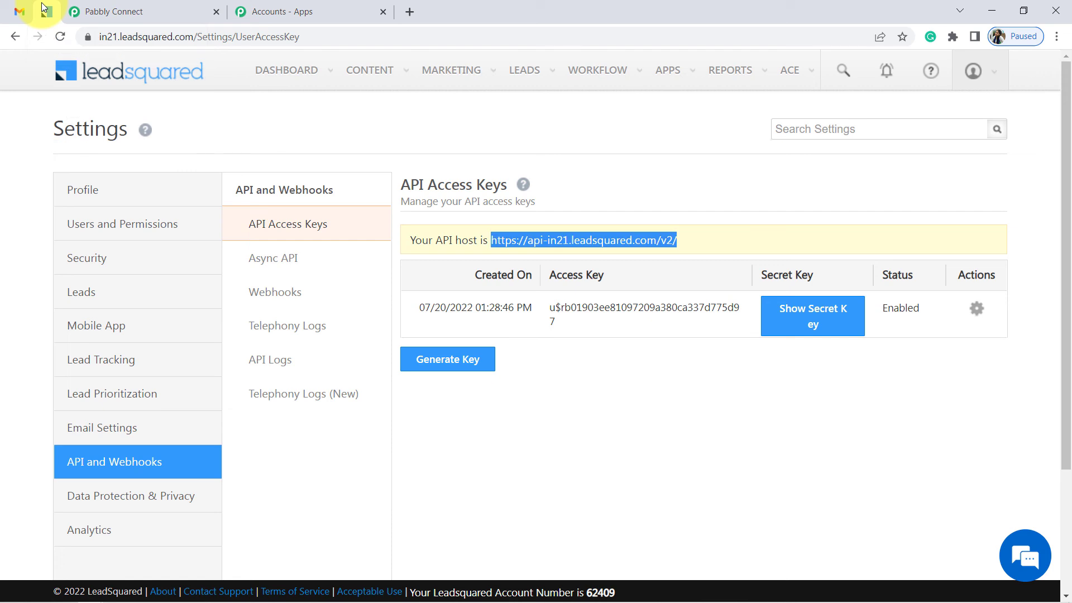
mouse_move(528, 76)
left_click(529, 118)
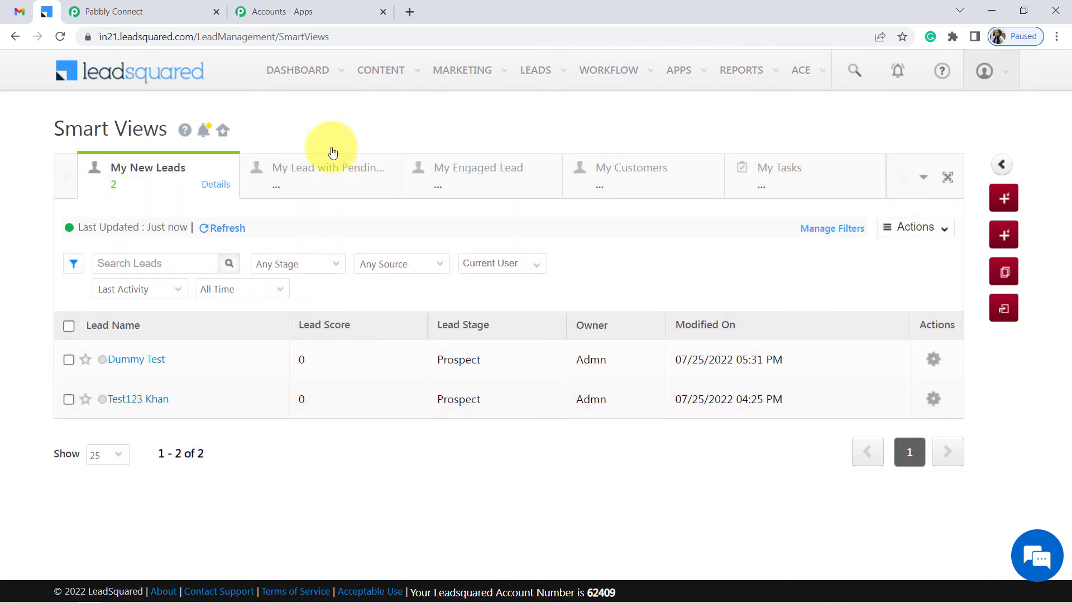
- Return to Pabbly Connect, save the Leadsquared action with a test request, and check the response status
left_click(134, 12)
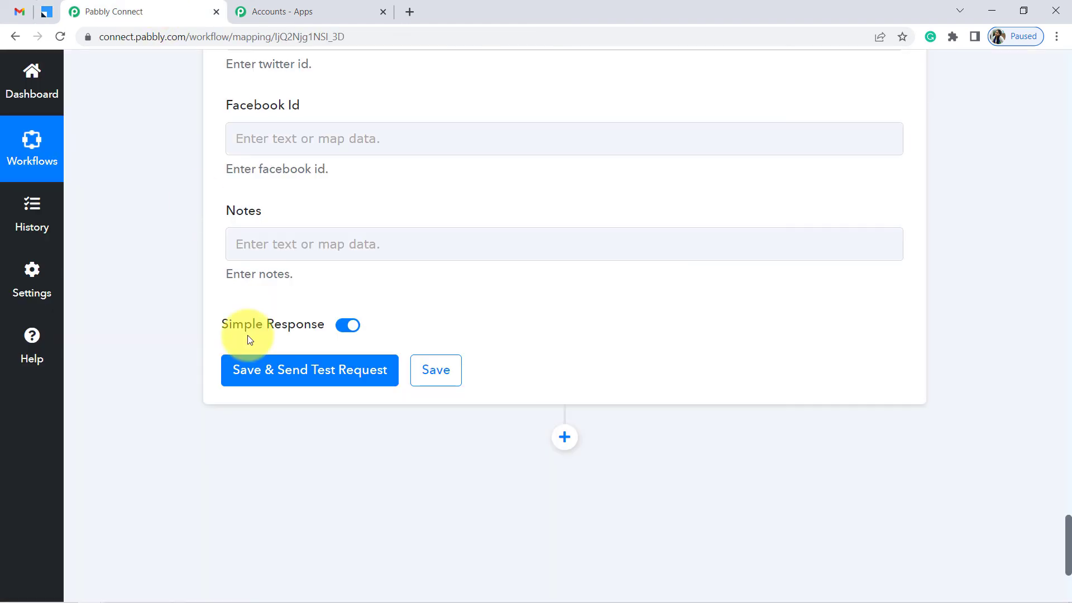
left_click(295, 371)
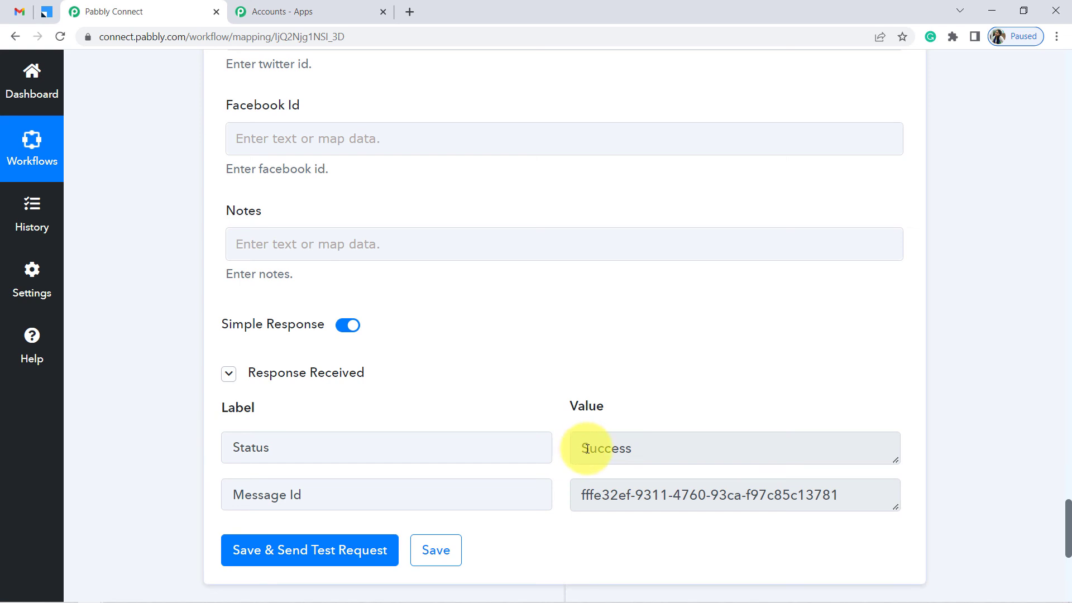
double_click(587, 448)
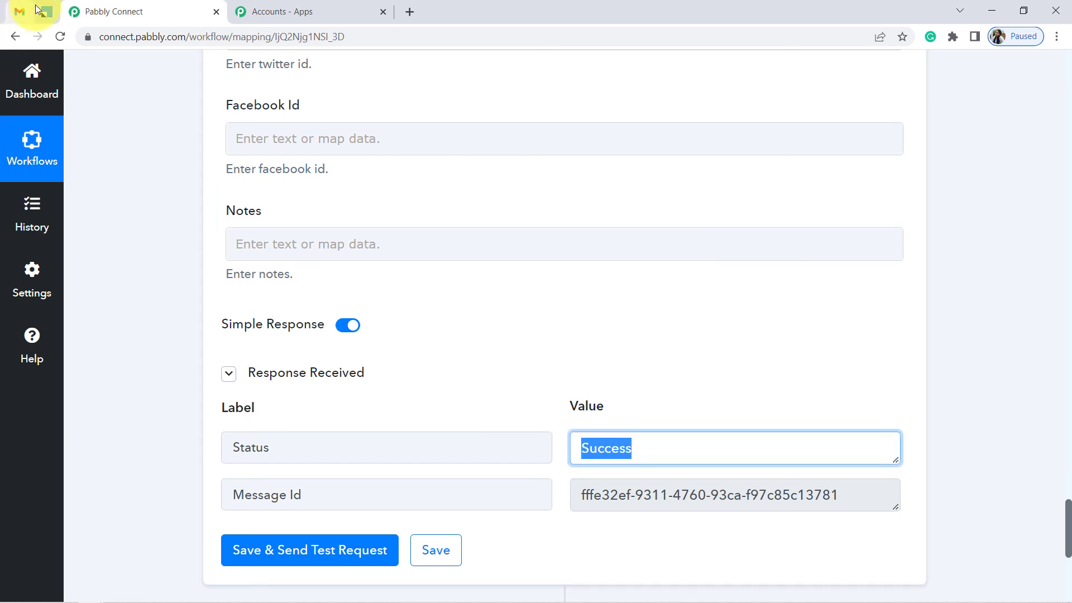
- Reload the LeadSquared leads list, check the newest lead's name, and look at the Gmail inbox before returning to LeadSquared
left_click(47, 9)
left_click(140, 37)
key("Return")
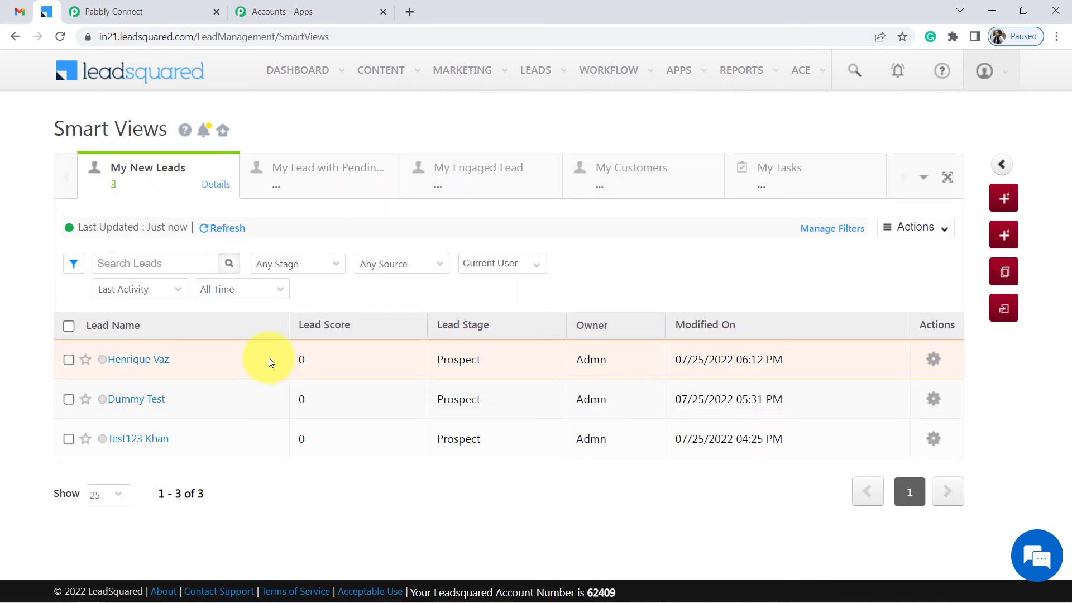
left_click_drag(173, 362, 112, 371)
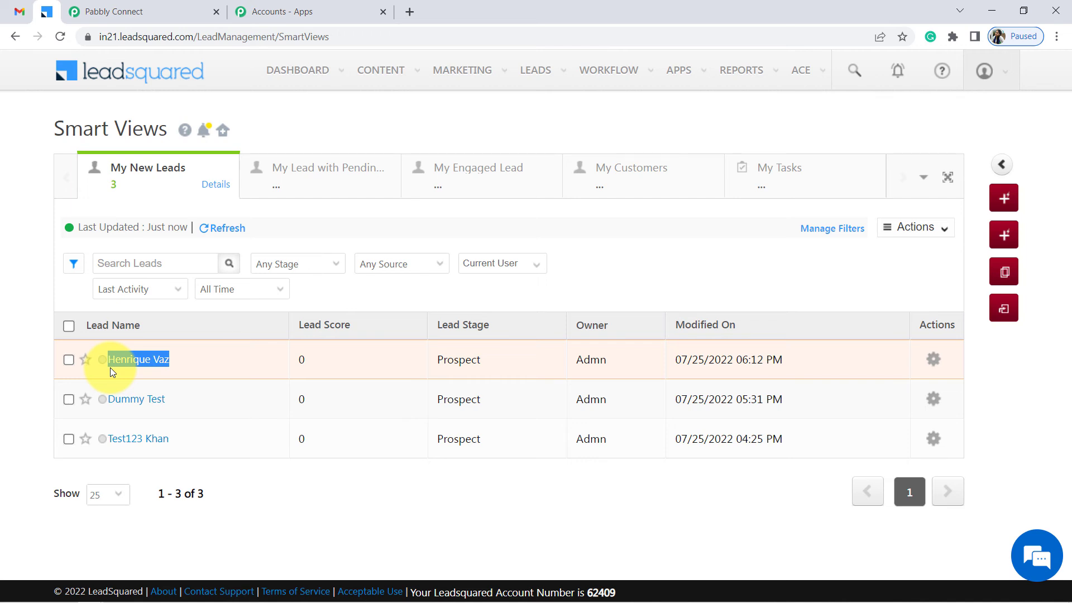
left_click(19, 8)
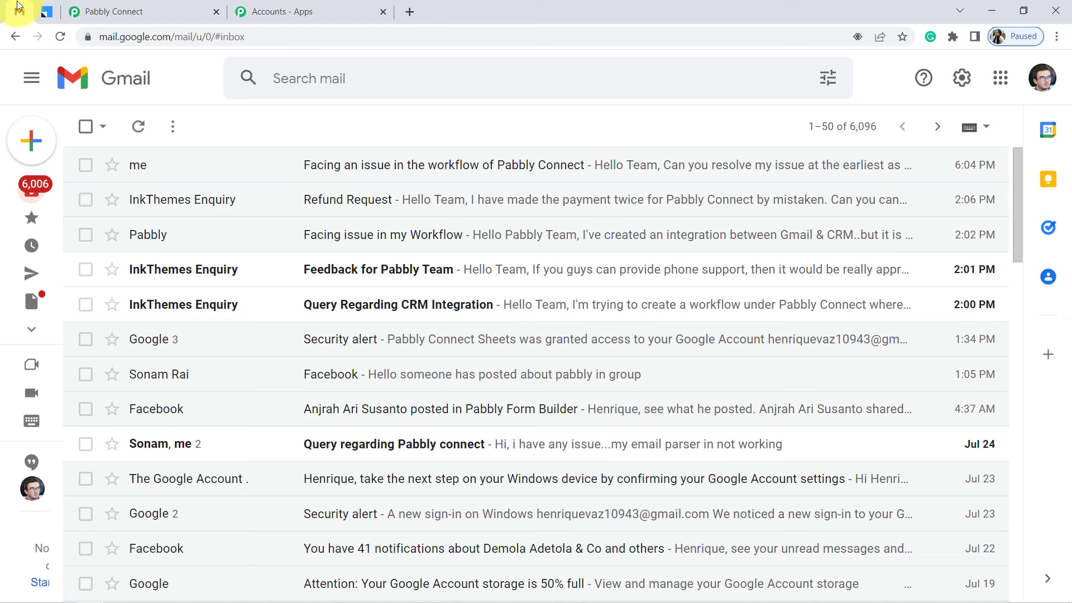
left_click(47, 12)
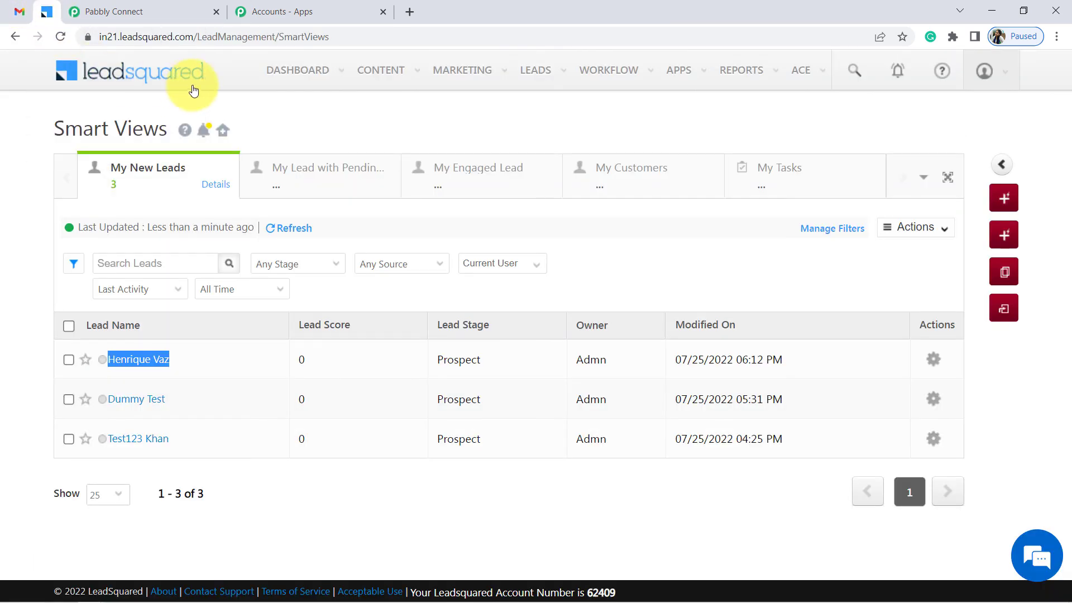
- Return to Pabbly Connect and collapse the Leadsquared, Email Parser and Filter steps of the workflow
left_click(148, 12)
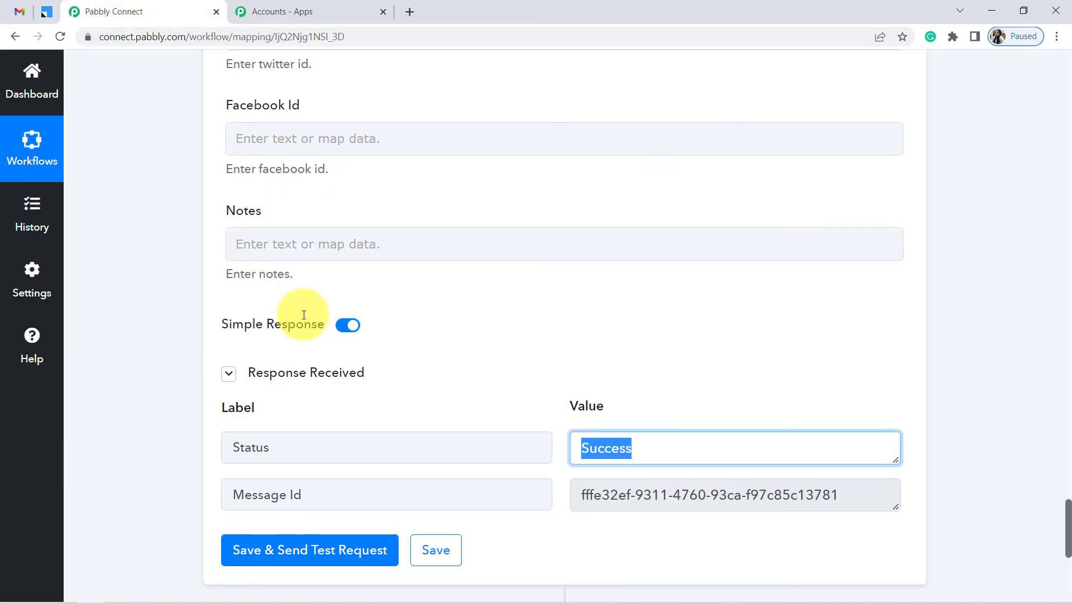
left_click_drag(1070, 502, 1065, 307)
scroll(834, 334, "up", 3)
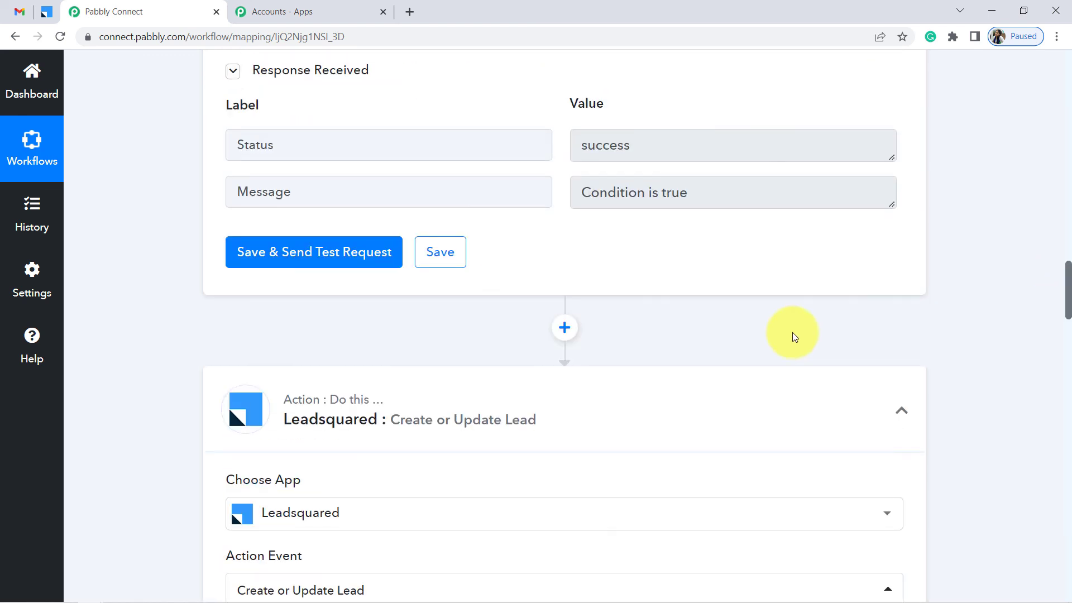
left_click(426, 436)
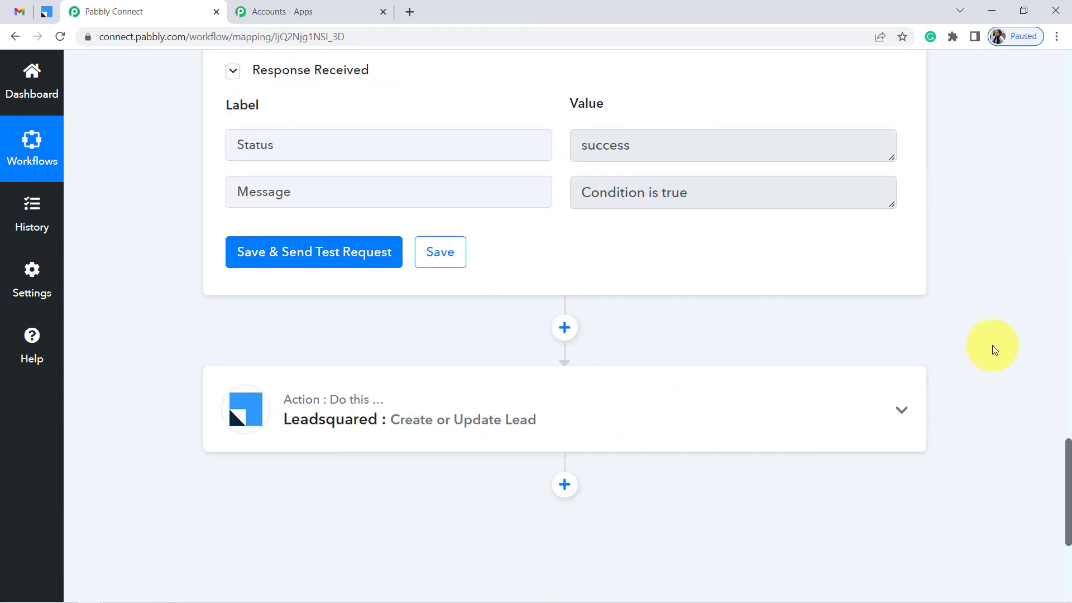
left_click_drag(1069, 516, 1066, 120)
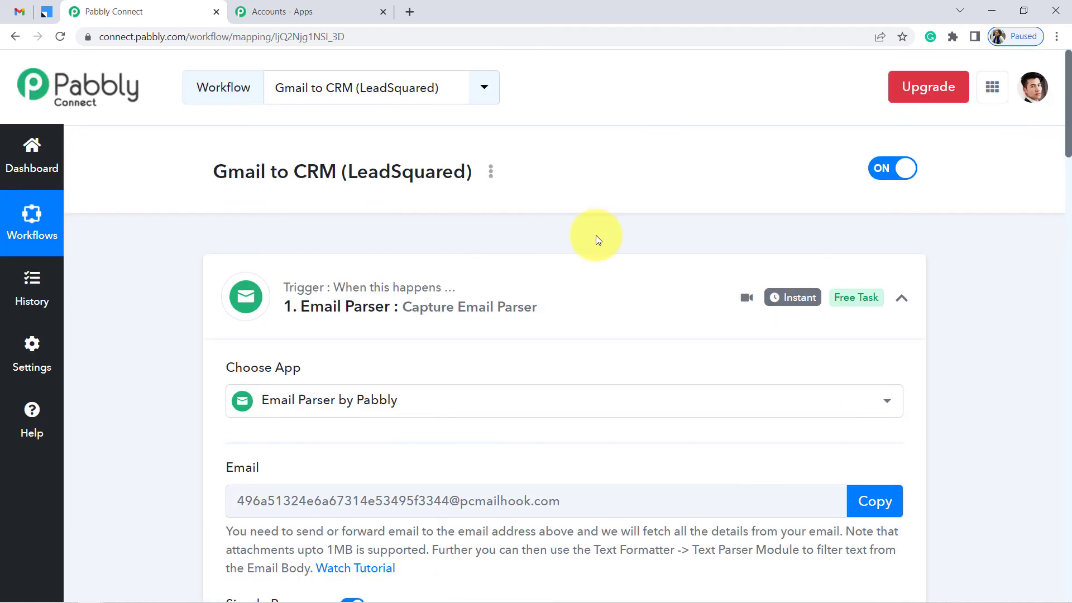
left_click(369, 312)
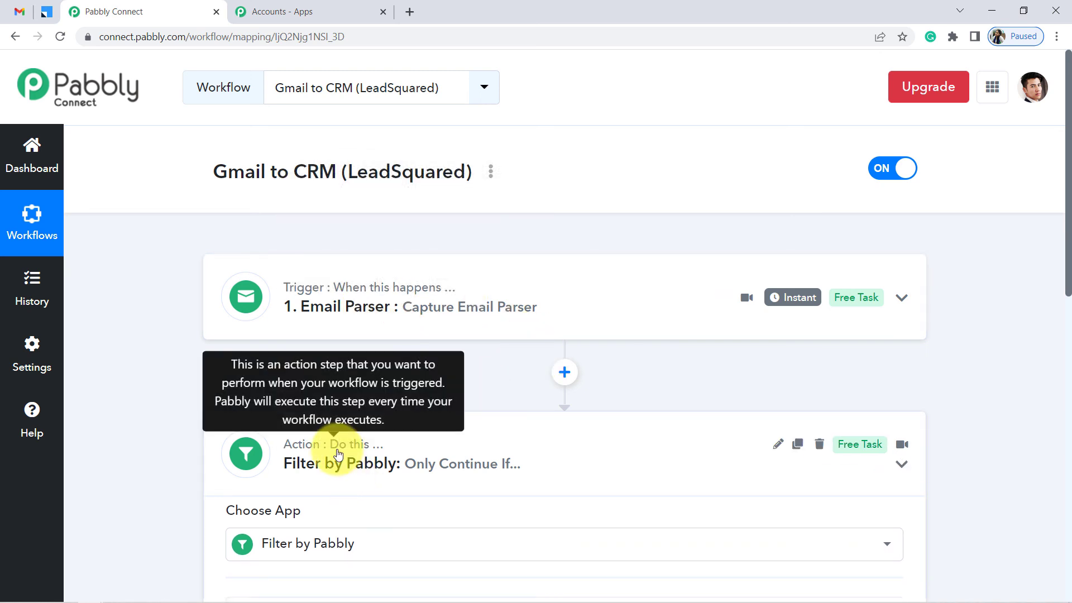
left_click(282, 446)
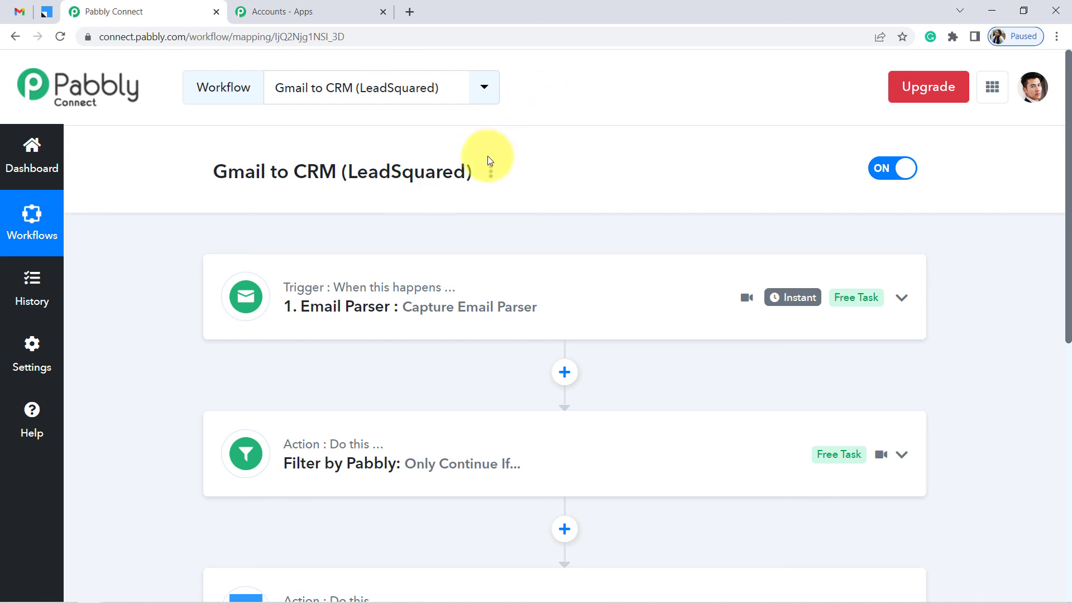
- Generate a share link for the Gmail to CRM (LeadSquared) workflow
left_click(491, 173)
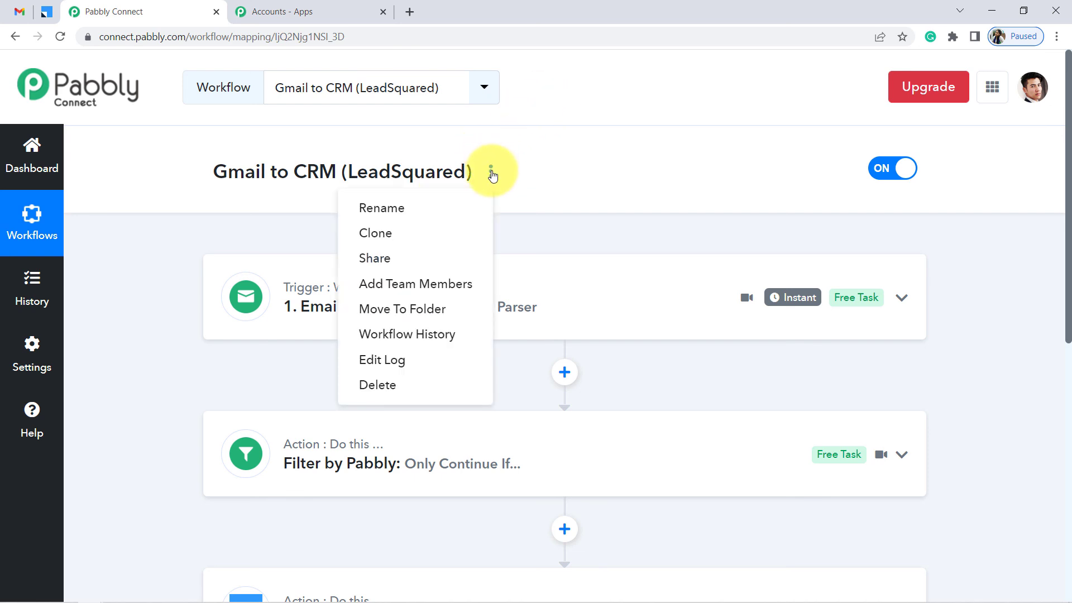
left_click(388, 258)
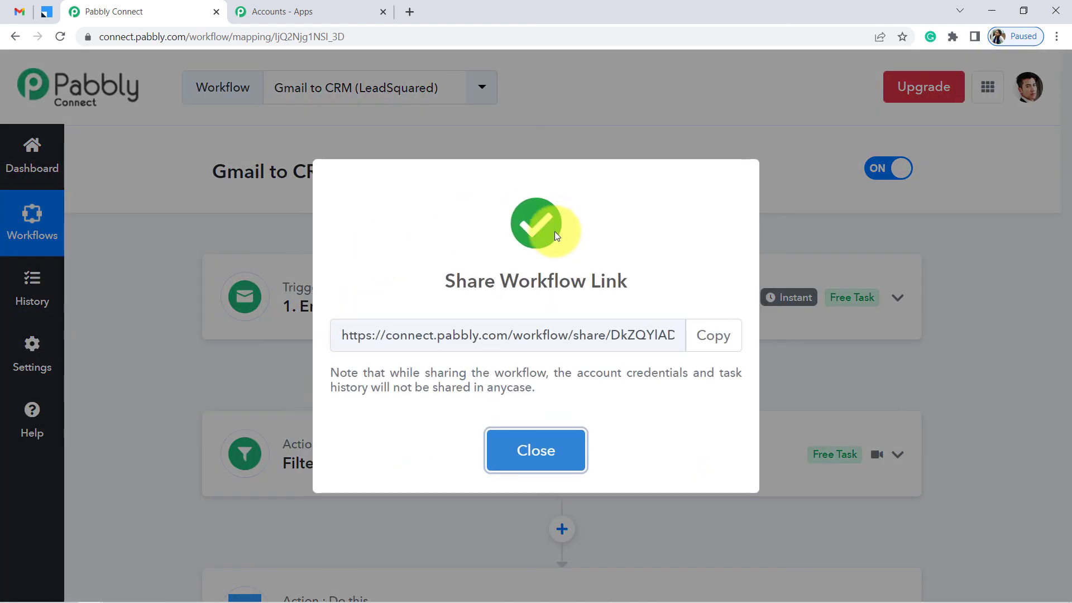